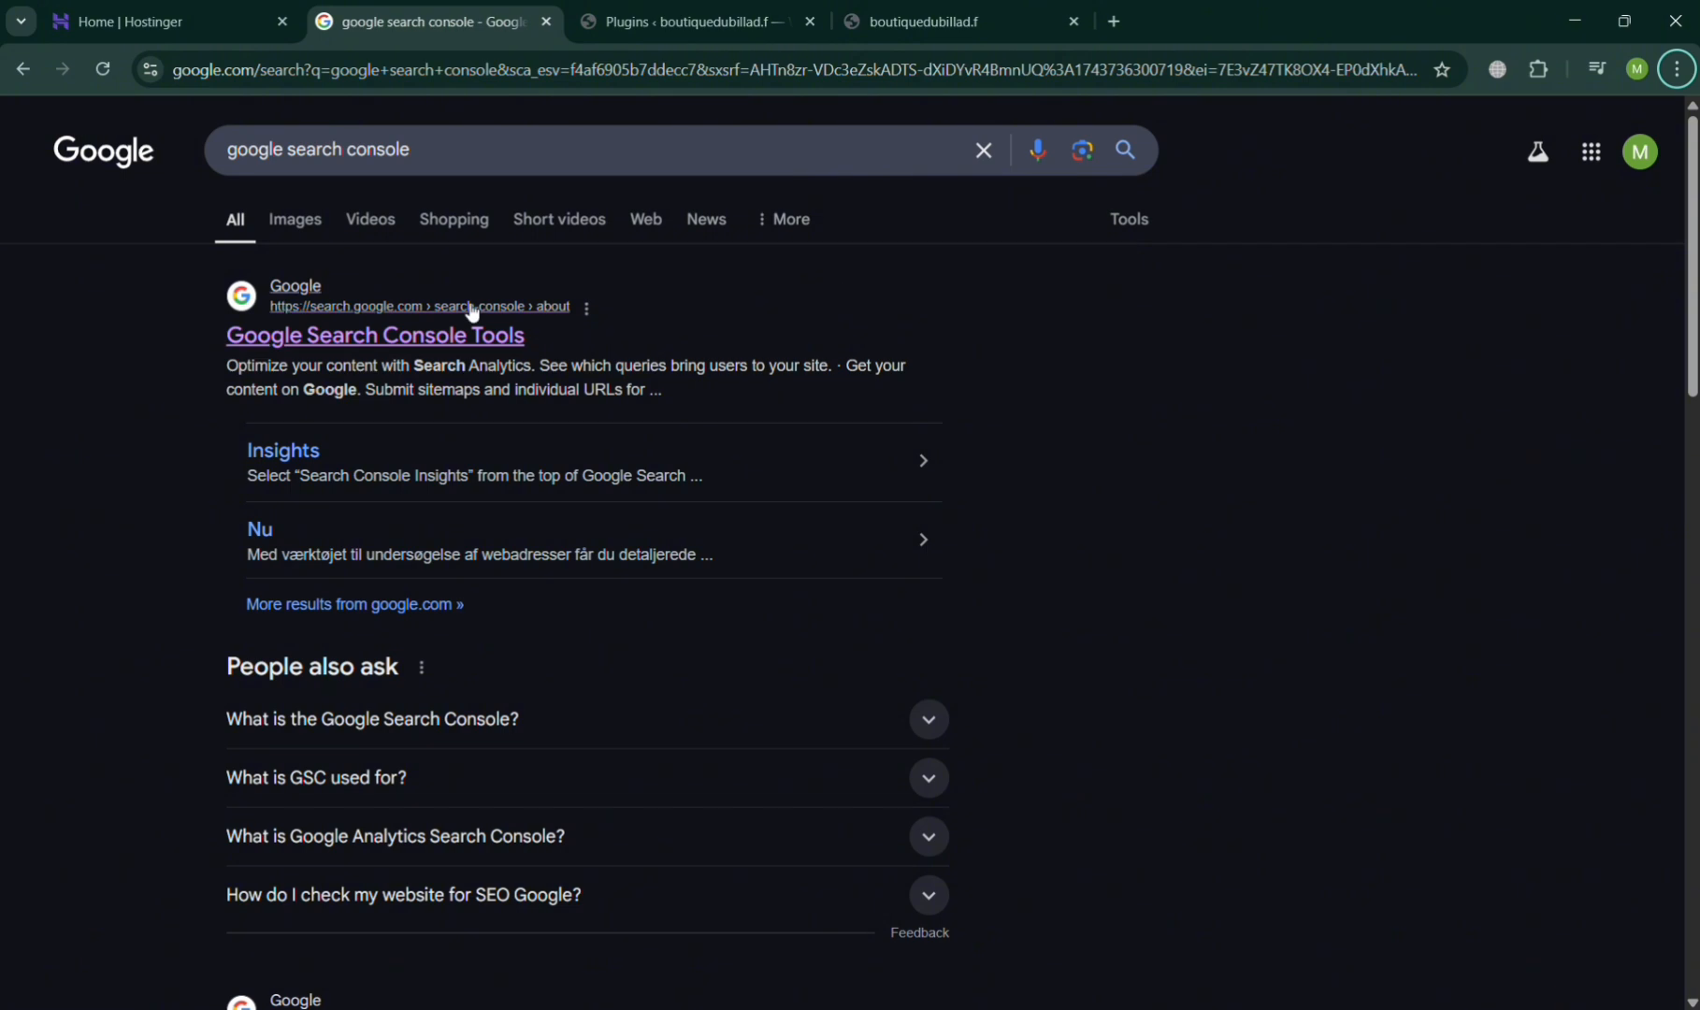
- Open Google Search Console from the search results, start it, and look over the existing property's overview
{"action": "left_click", "coordinate": [378, 344]}
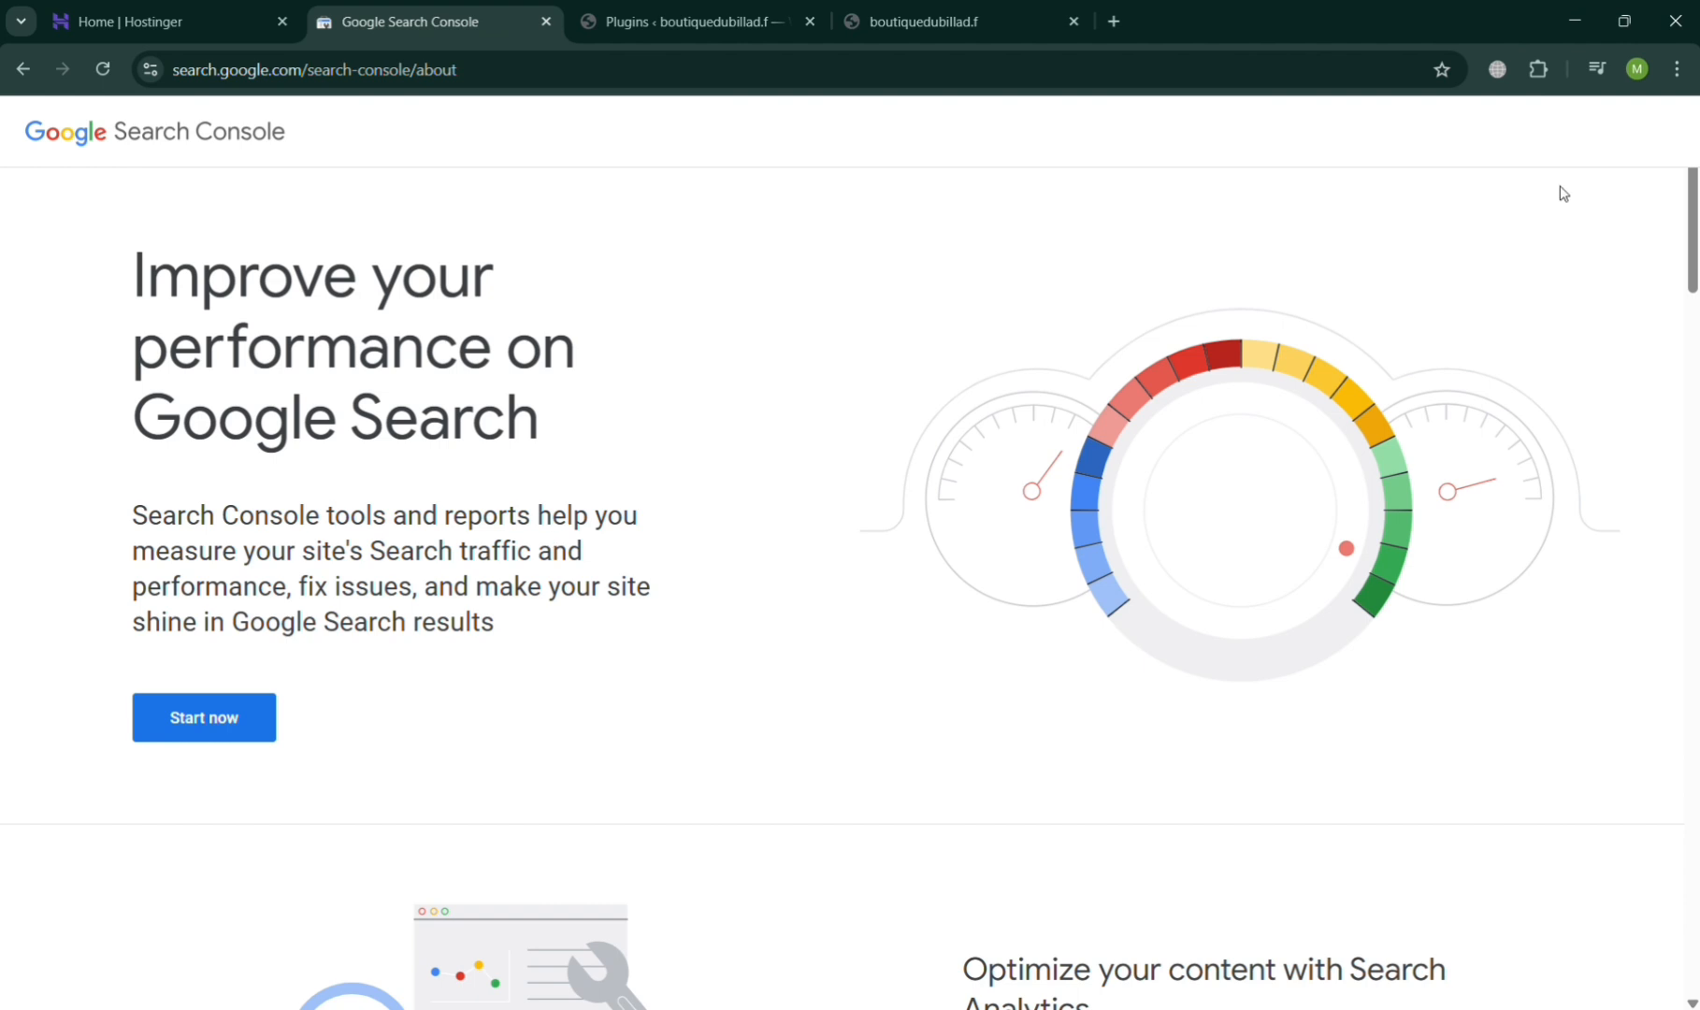
{"action": "left_click", "coordinate": [249, 738]}
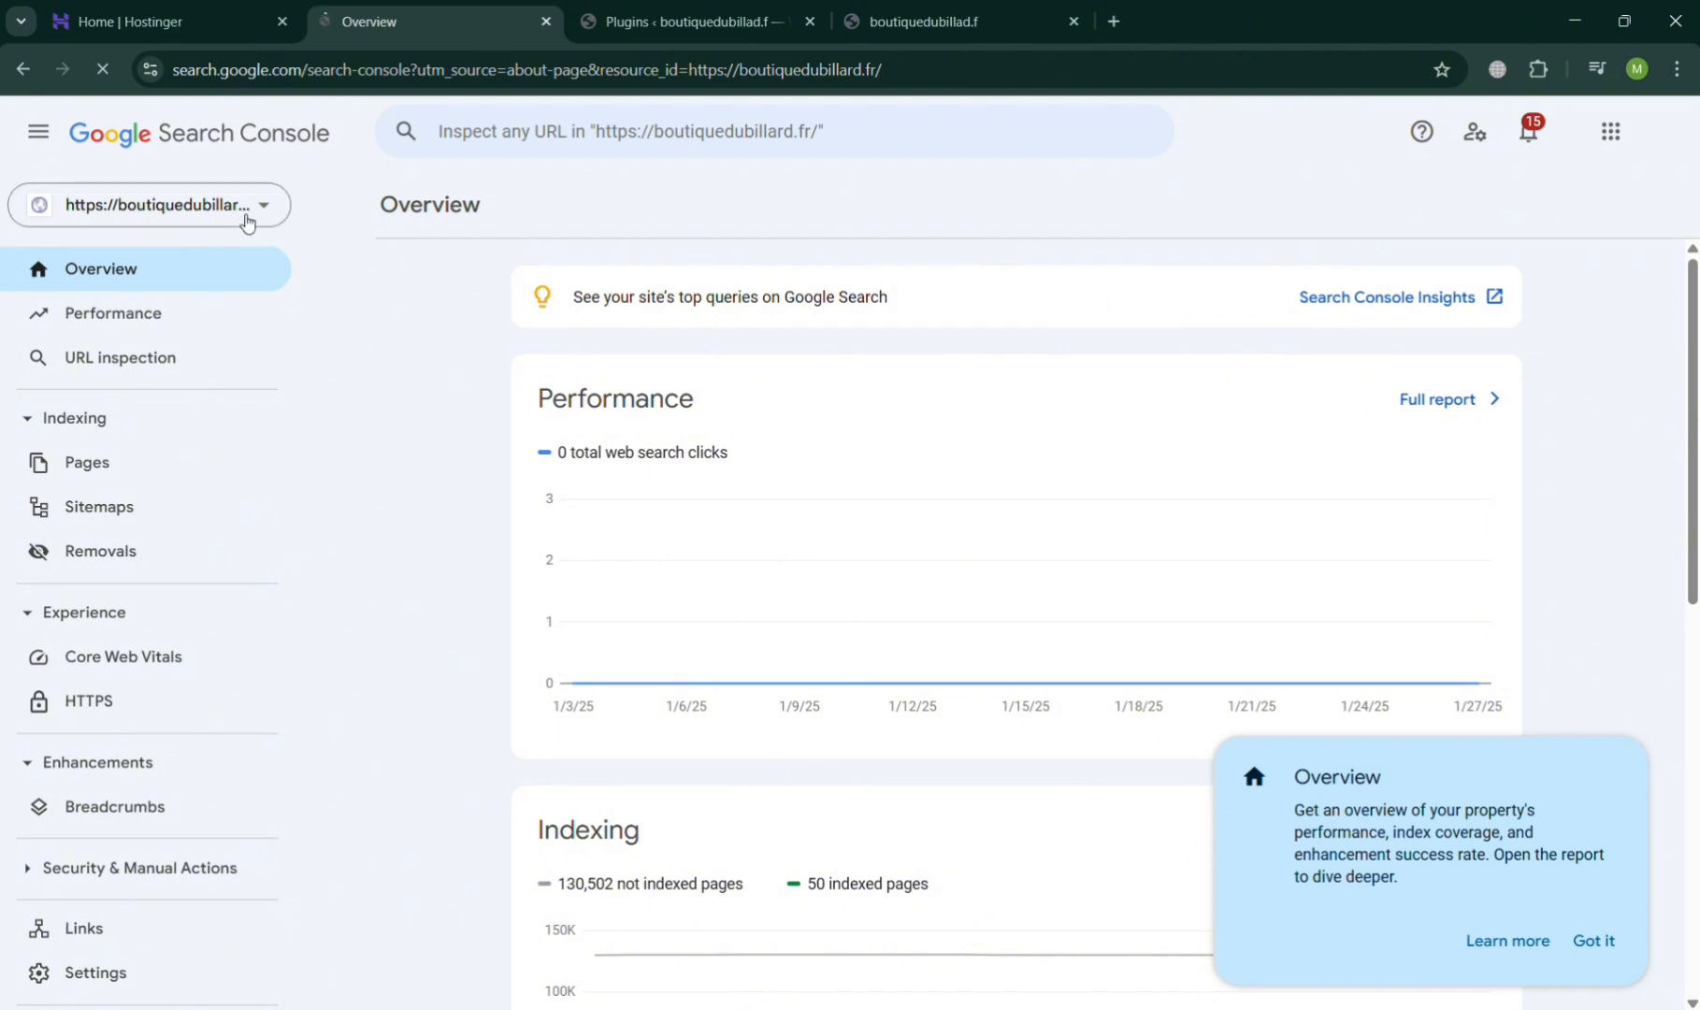
{"action": "scroll", "coordinate": [206, 823], "scroll_direction": "down", "scroll_amount": 2}
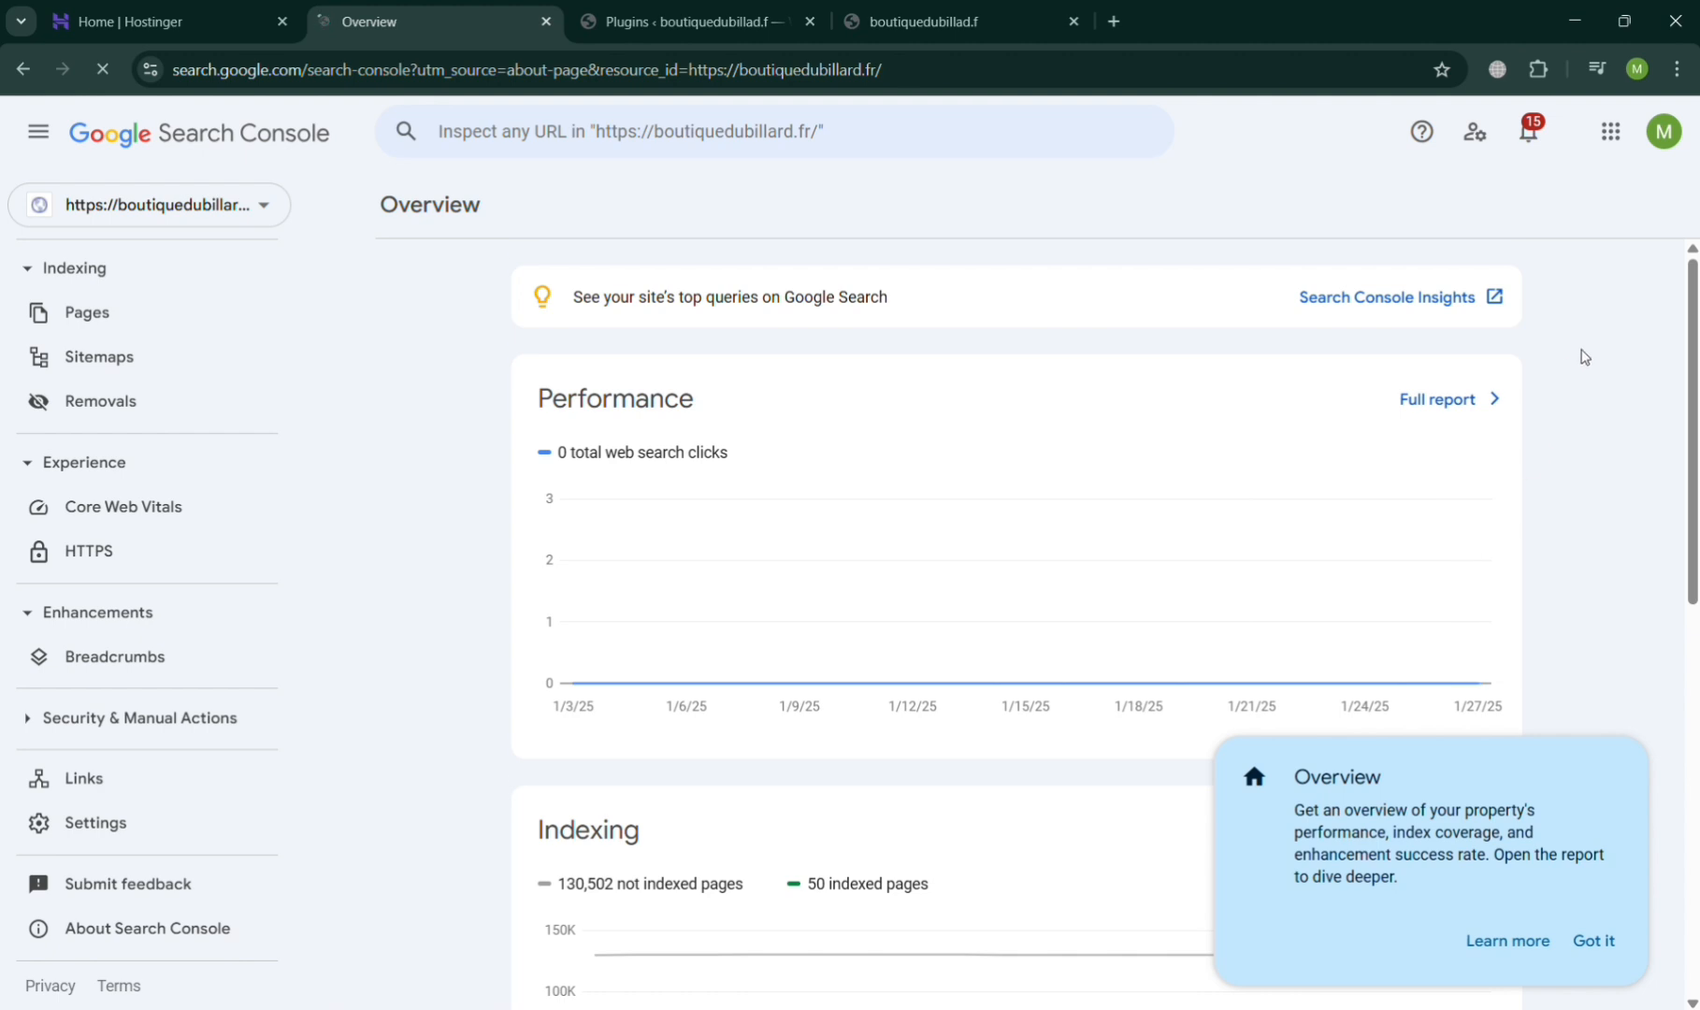
{"action": "scroll", "coordinate": [1543, 365], "scroll_direction": "down", "scroll_amount": 7}
{"action": "scroll", "coordinate": [1309, 468], "scroll_direction": "up", "scroll_amount": 7}
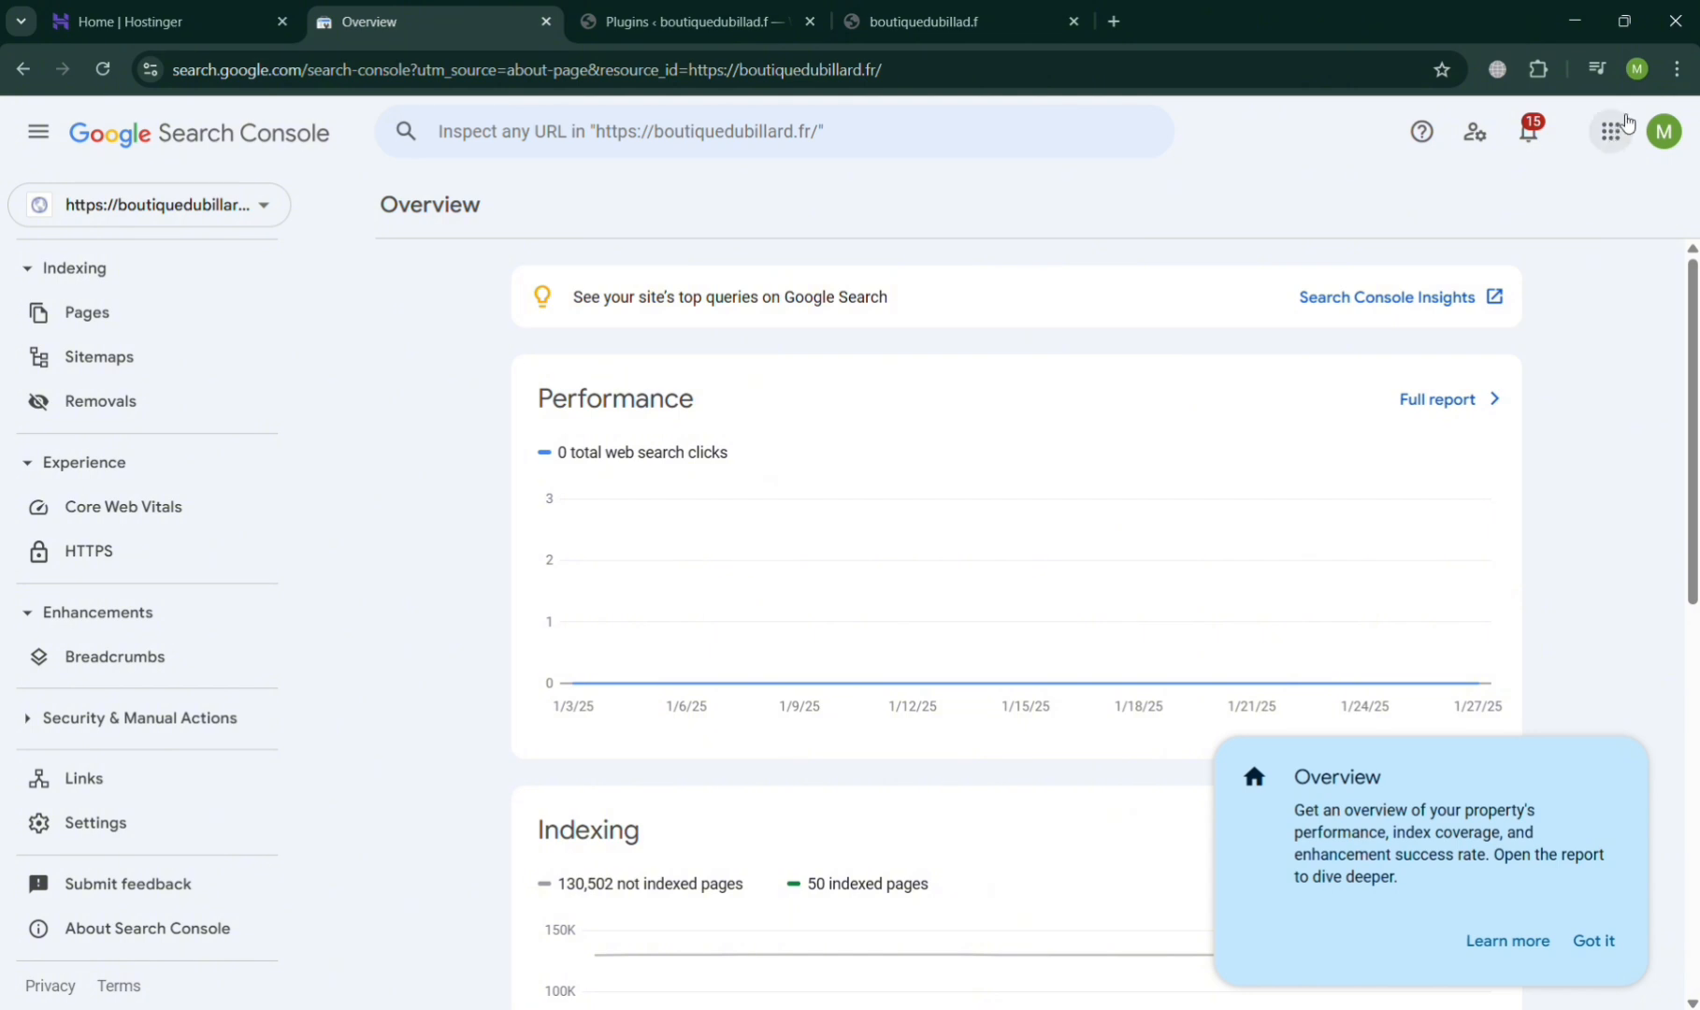
- Add boutiquedubillard.fr as a URL prefix property, copying the address from the open website, and go to the property
{"action": "left_click", "coordinate": [158, 206]}
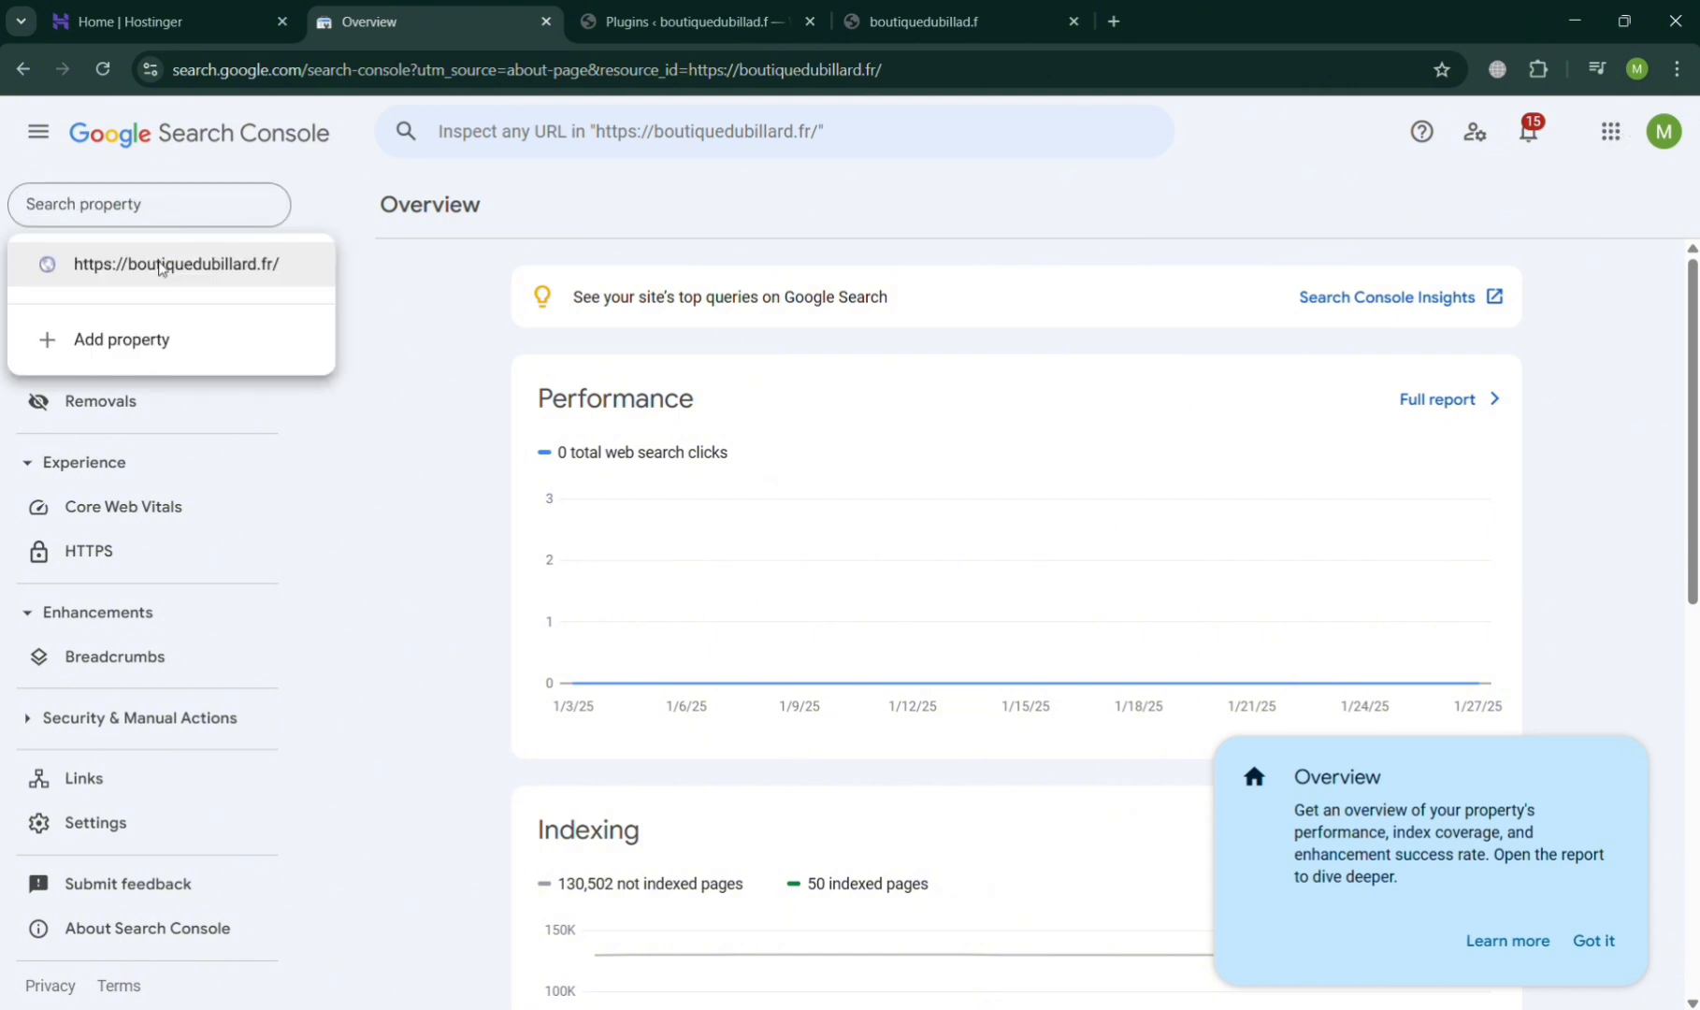
{"action": "left_click", "coordinate": [152, 365]}
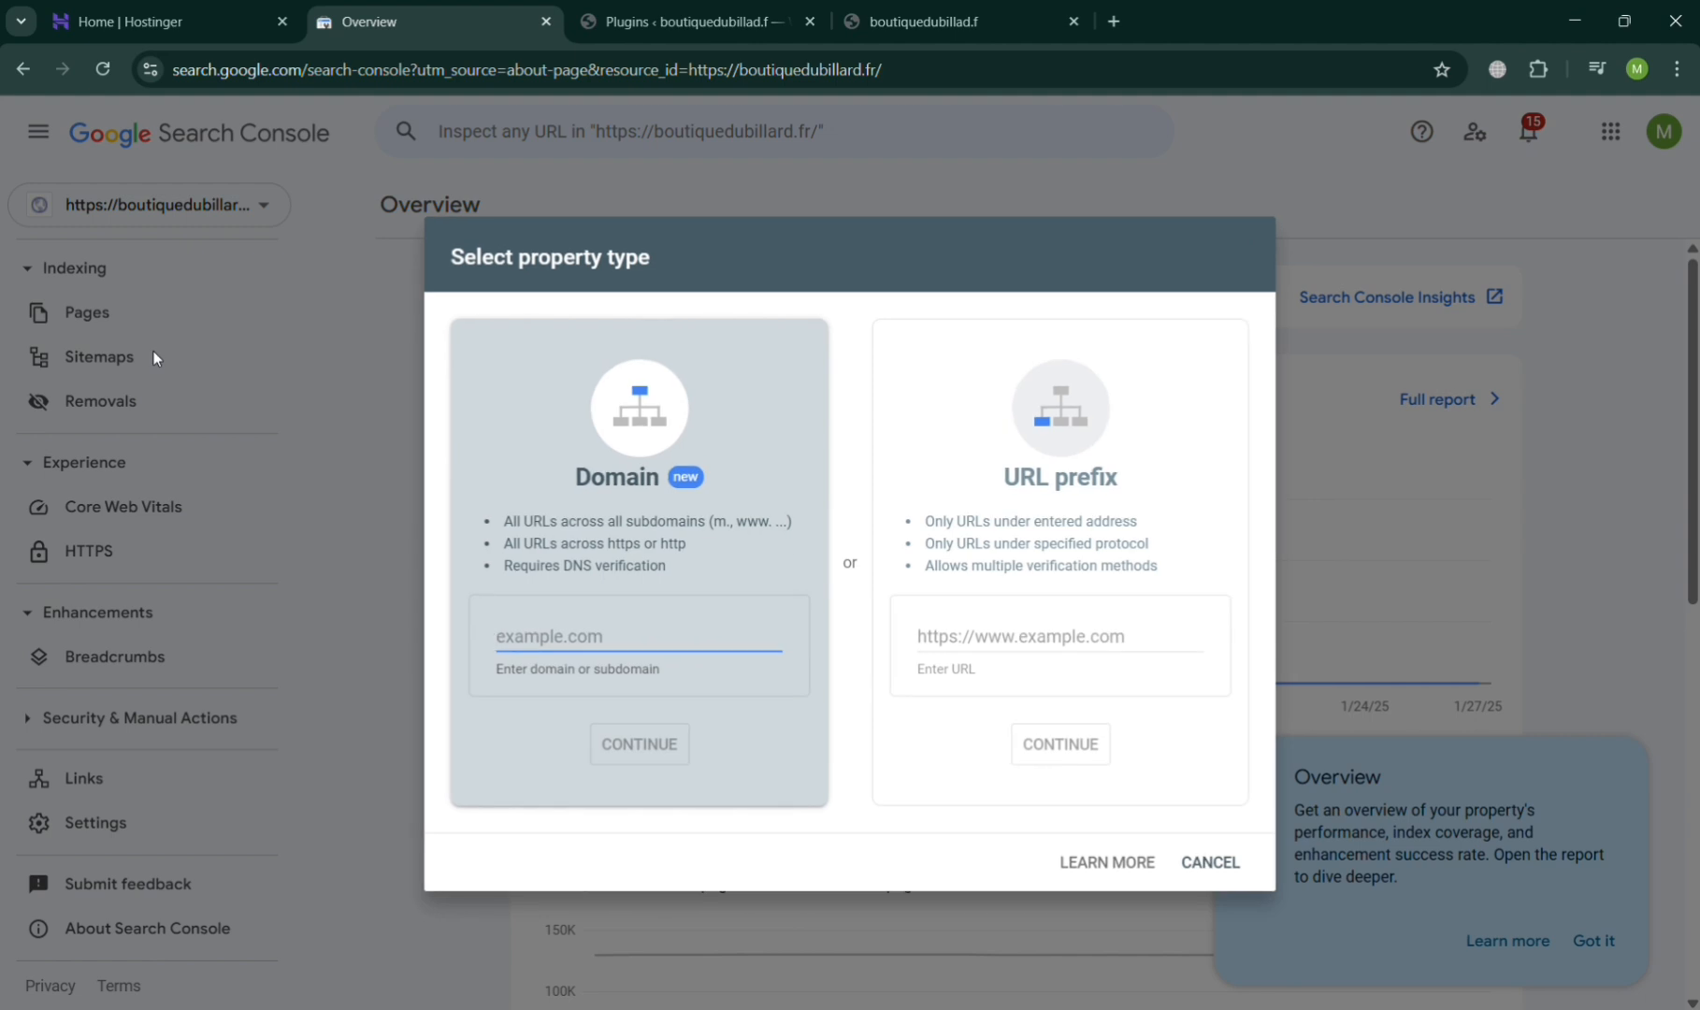
{"action": "left_click", "coordinate": [1083, 635]}
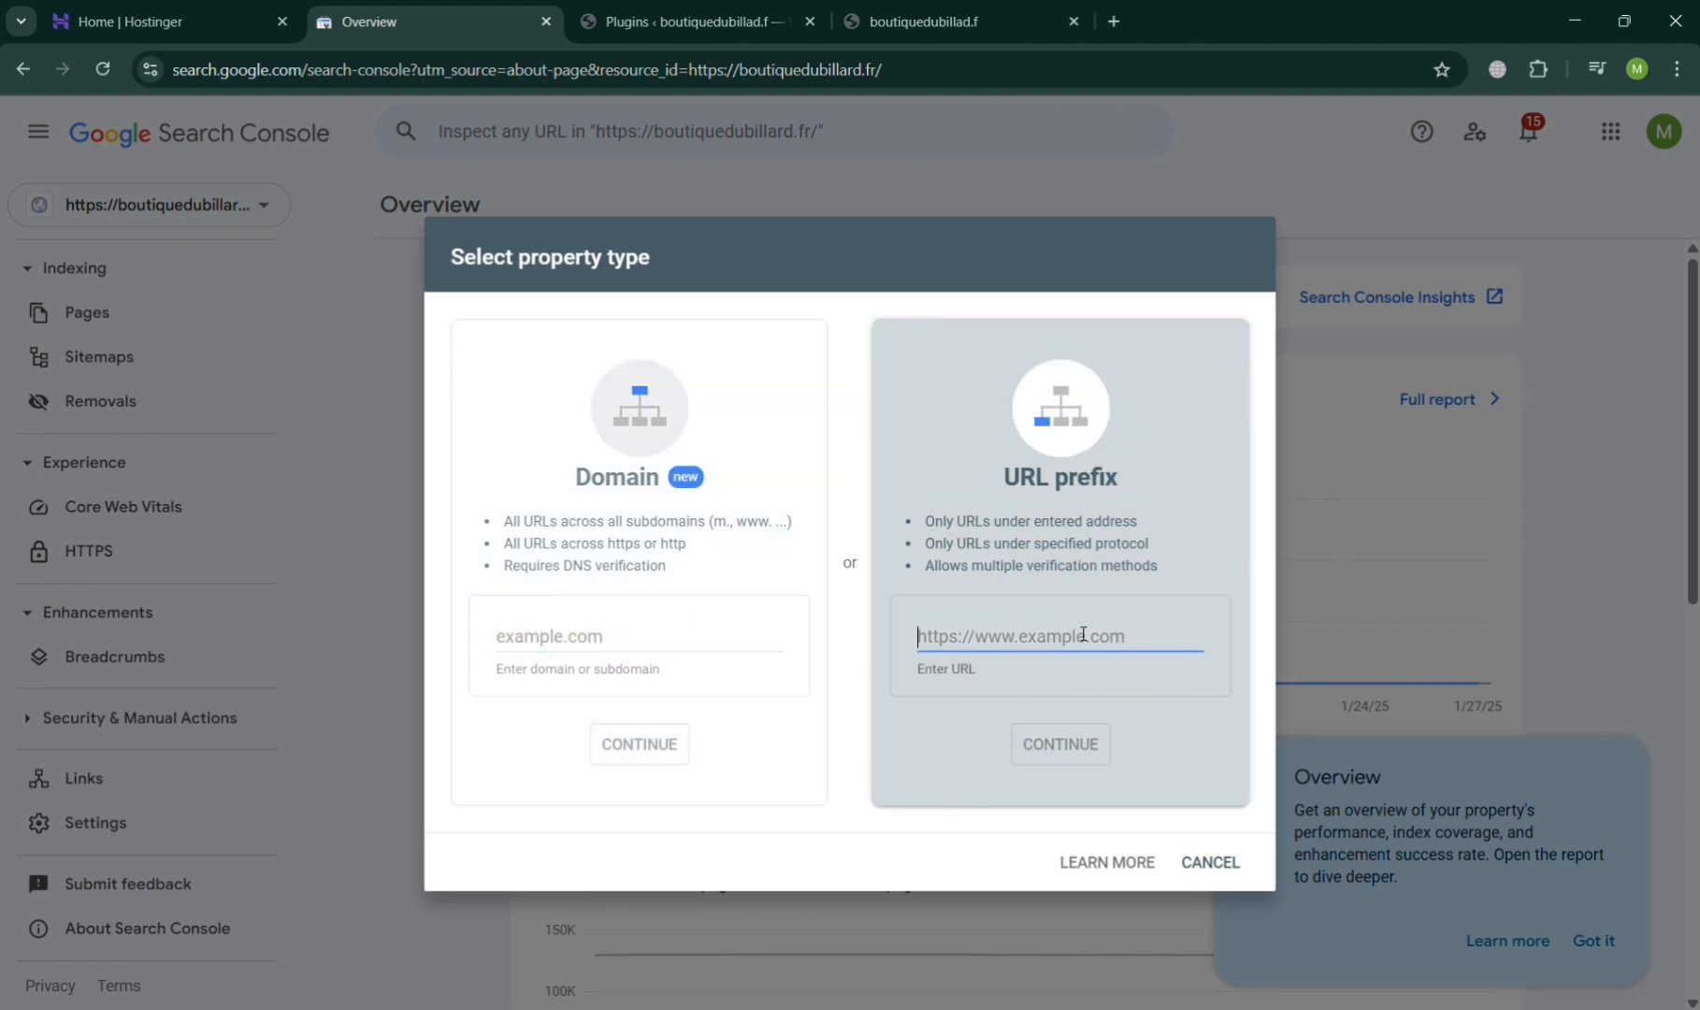
{"action": "left_click", "coordinate": [935, 21]}
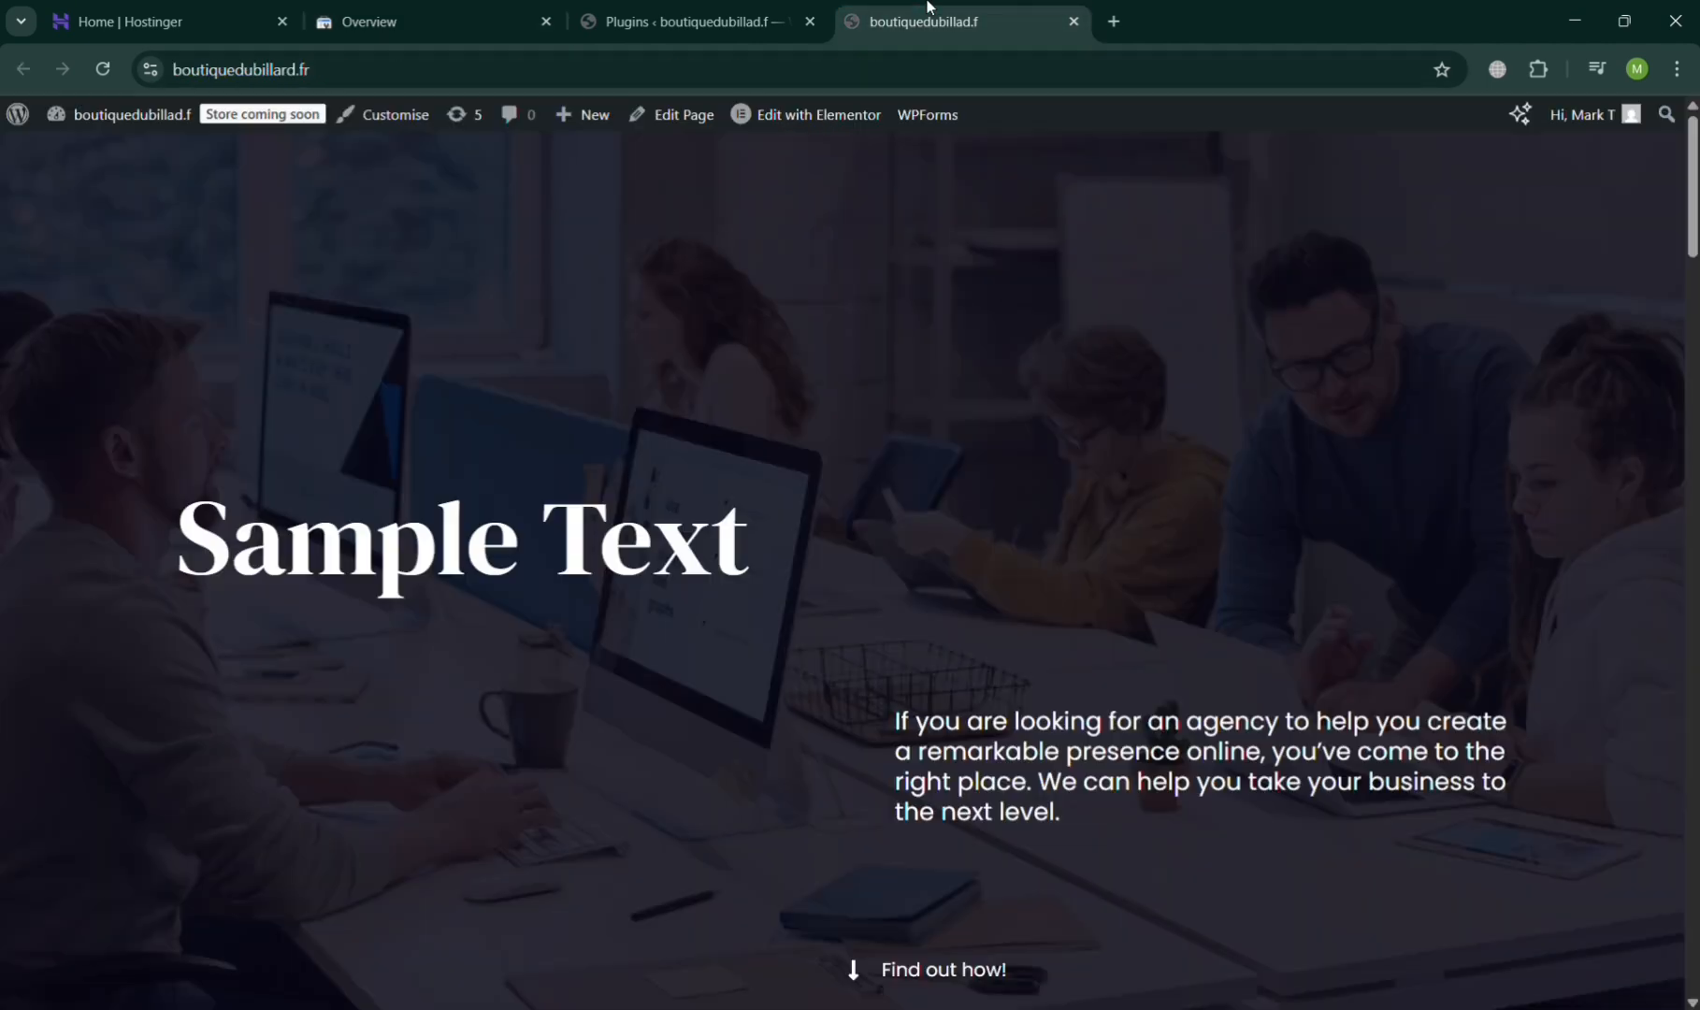
{"action": "left_click", "coordinate": [354, 70]}
{"action": "key", "text": "ctrl+c"}
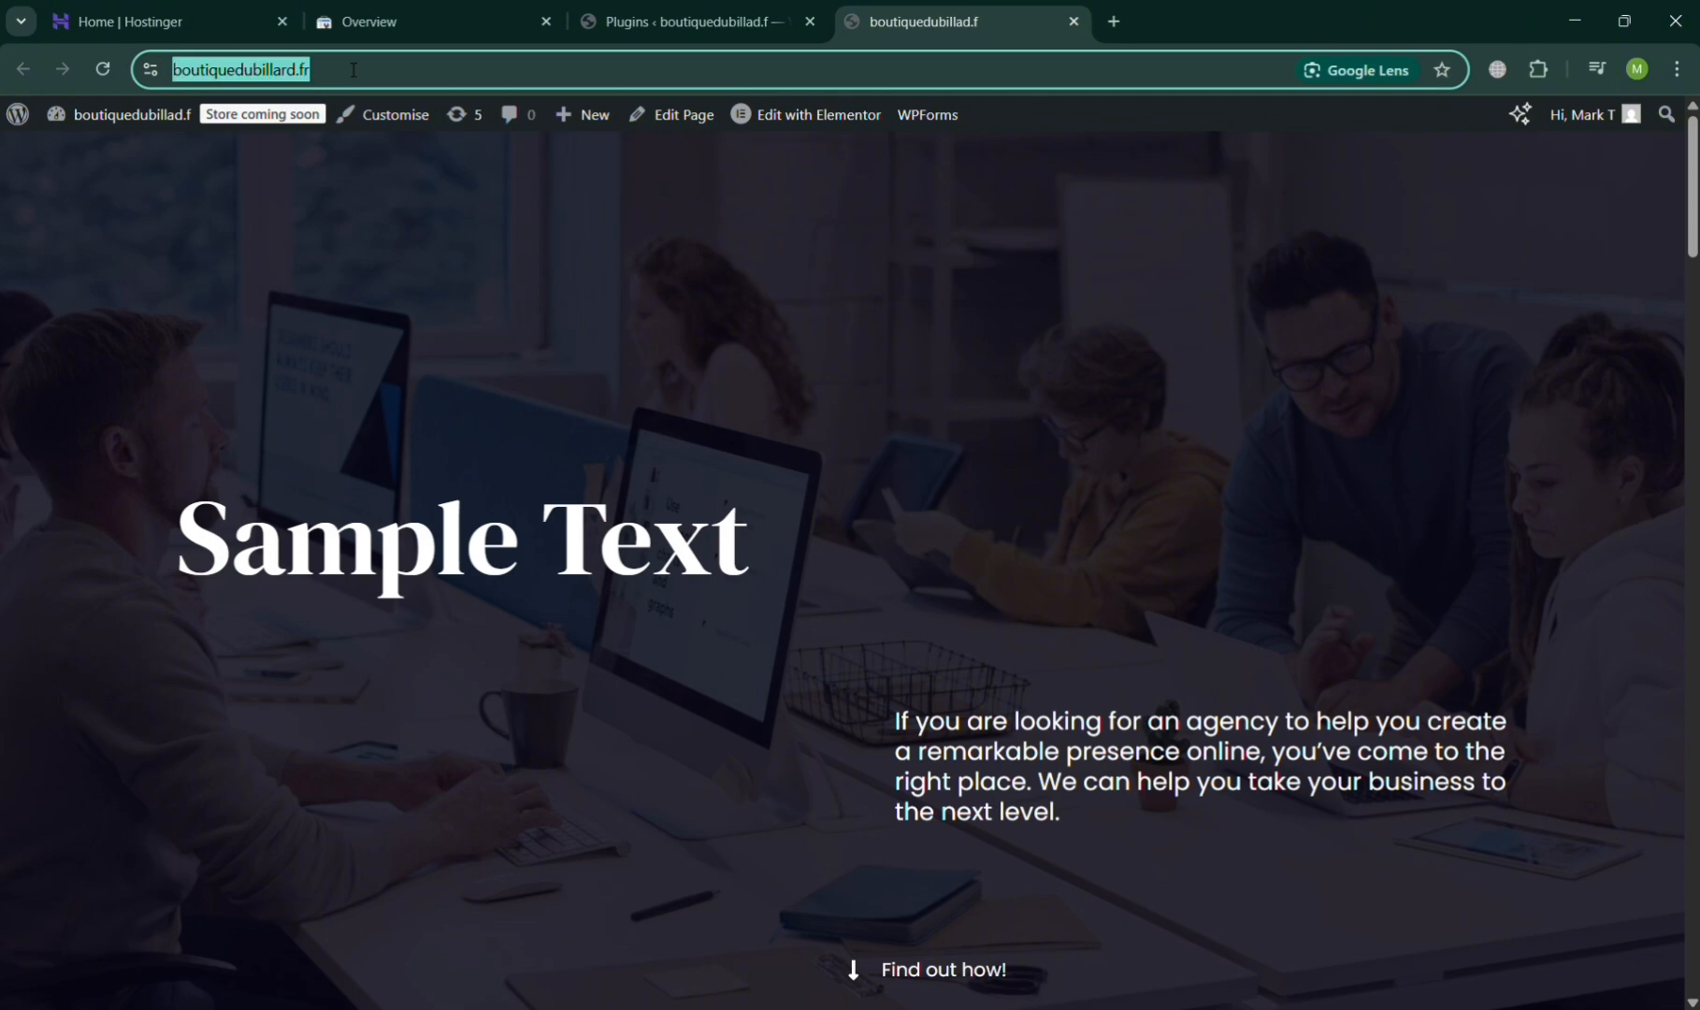
{"action": "left_click", "coordinate": [369, 21]}
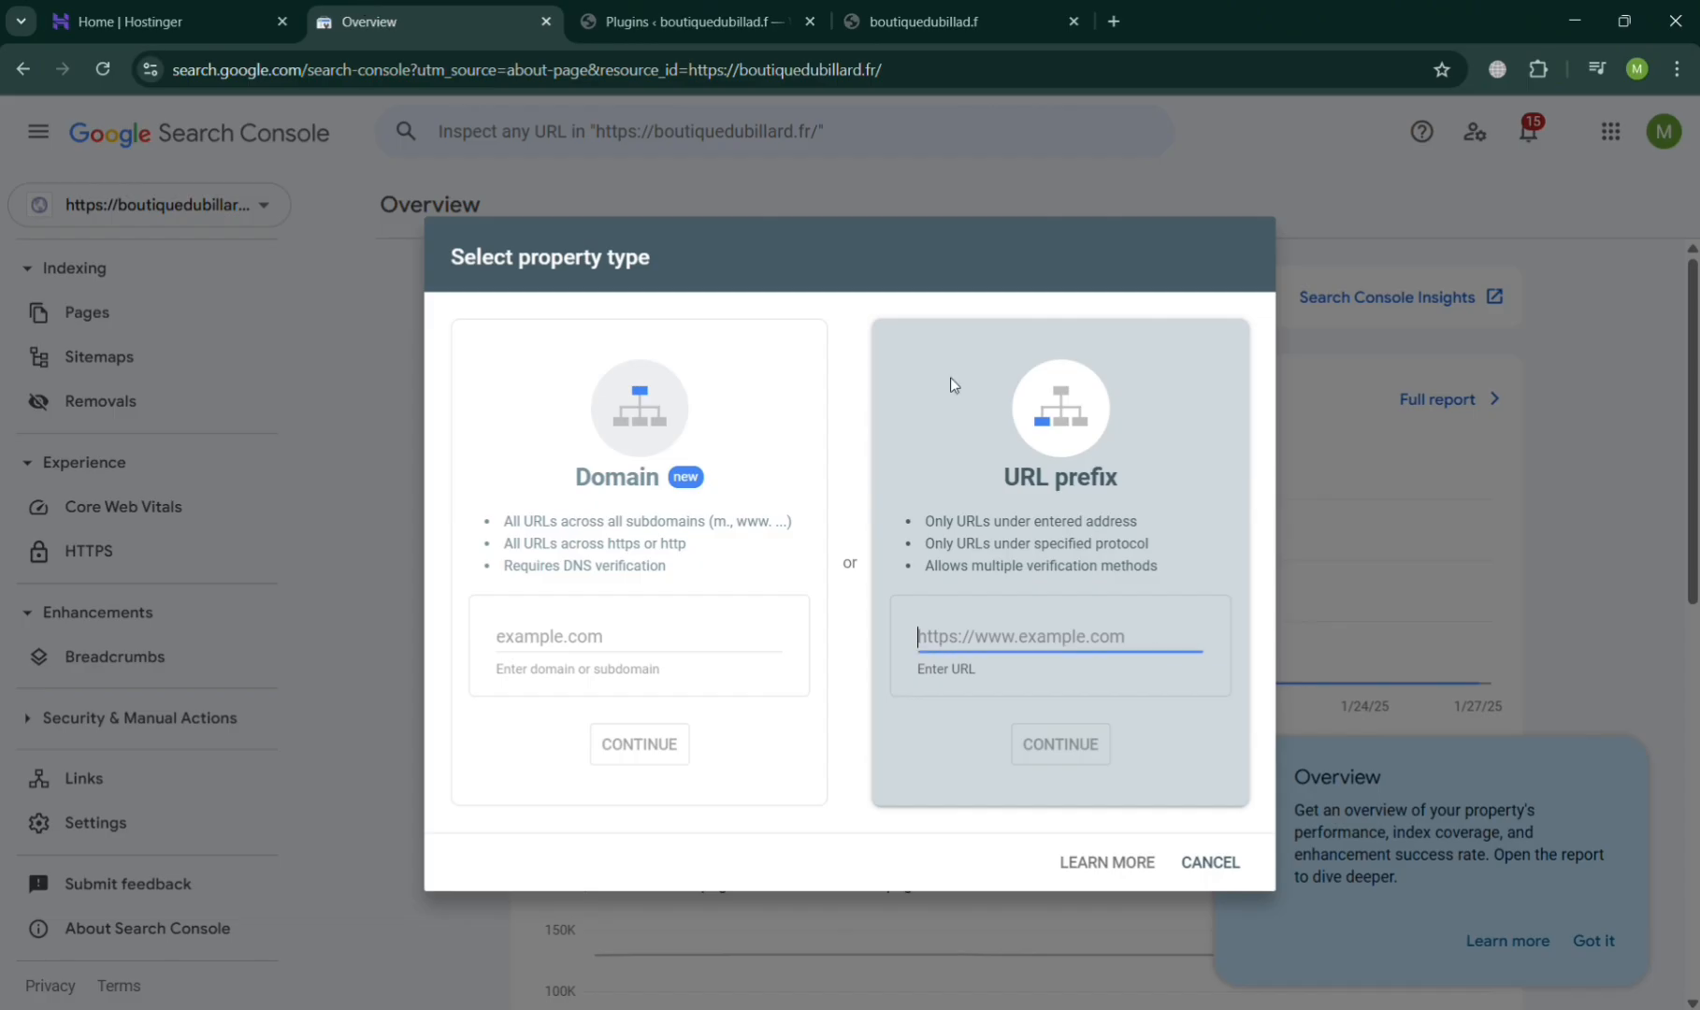
{"action": "key", "text": "ctrl+v"}
{"action": "left_click", "coordinate": [1055, 742]}
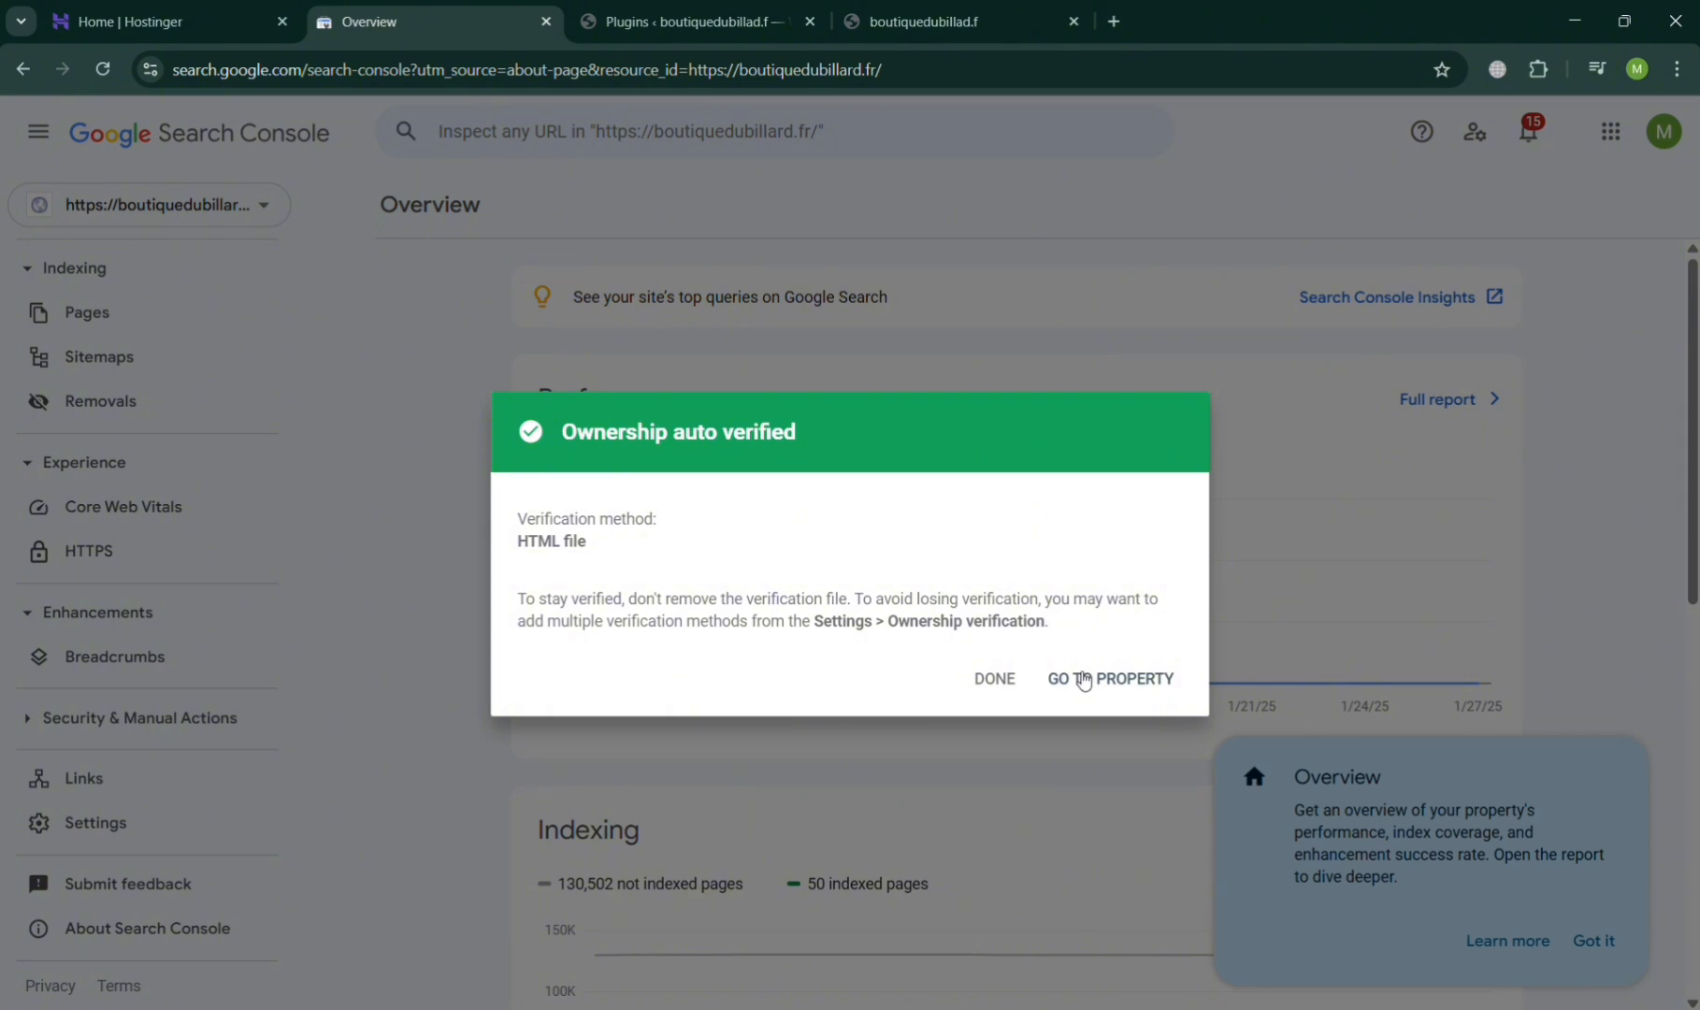
{"action": "left_click", "coordinate": [1095, 682]}
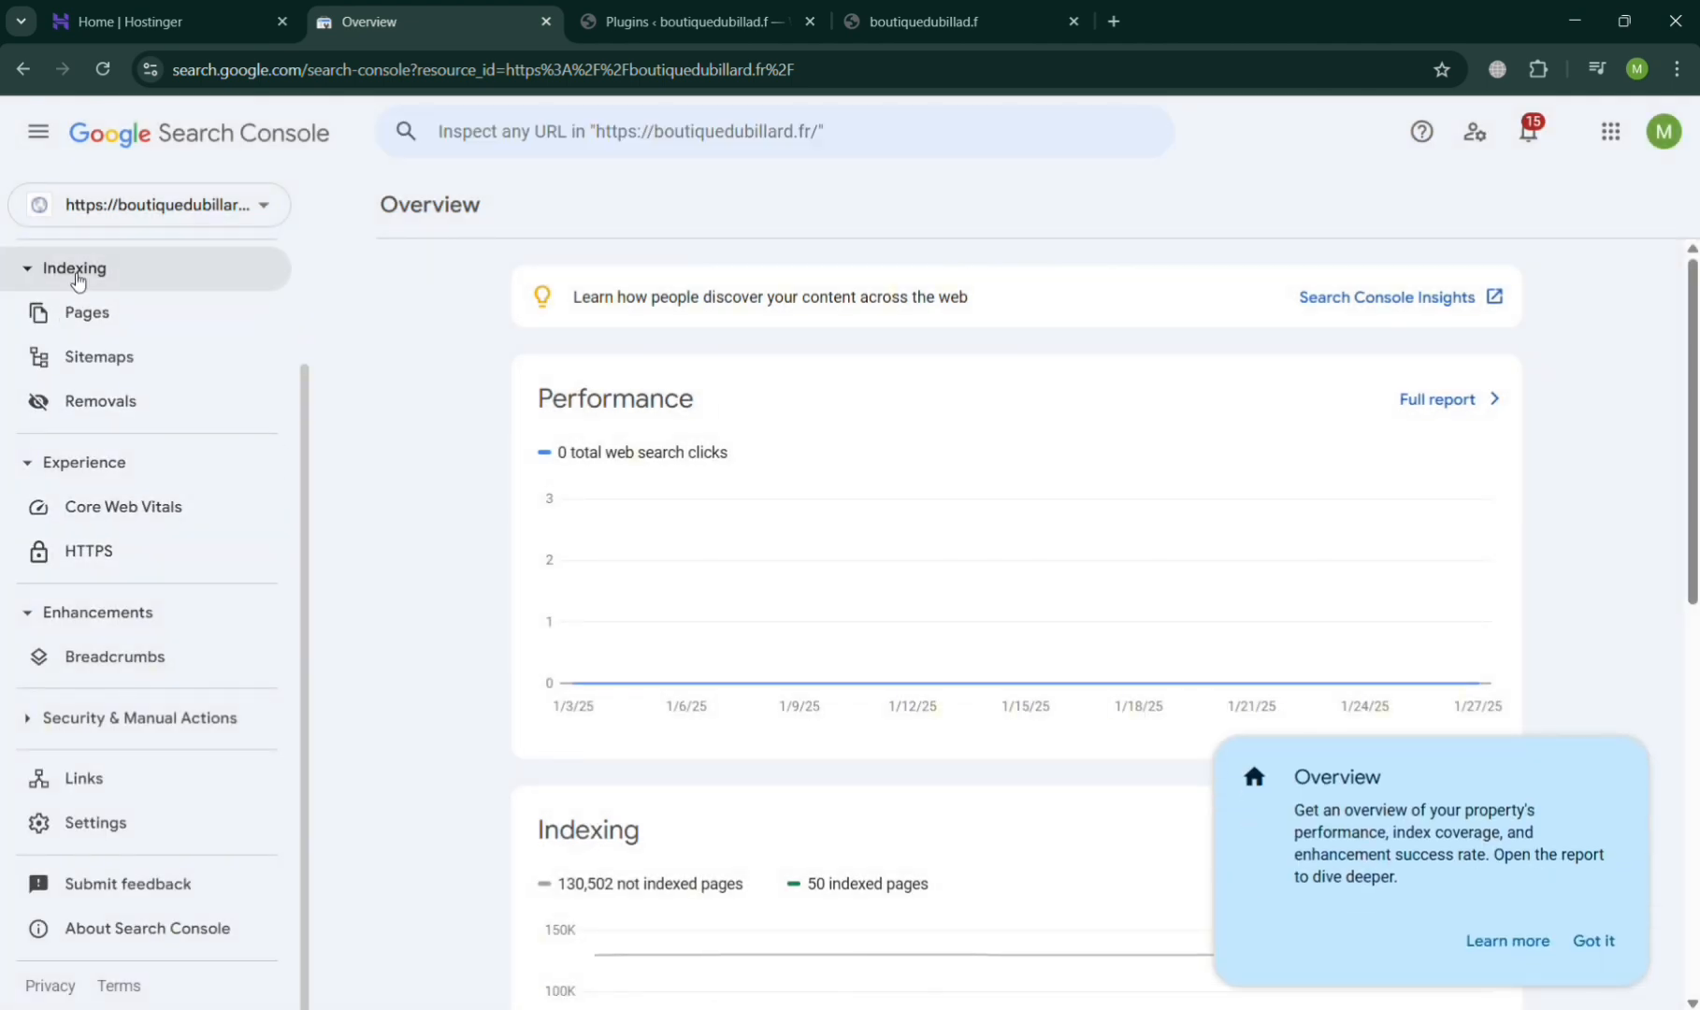
{"action": "left_click", "coordinate": [242, 217]}
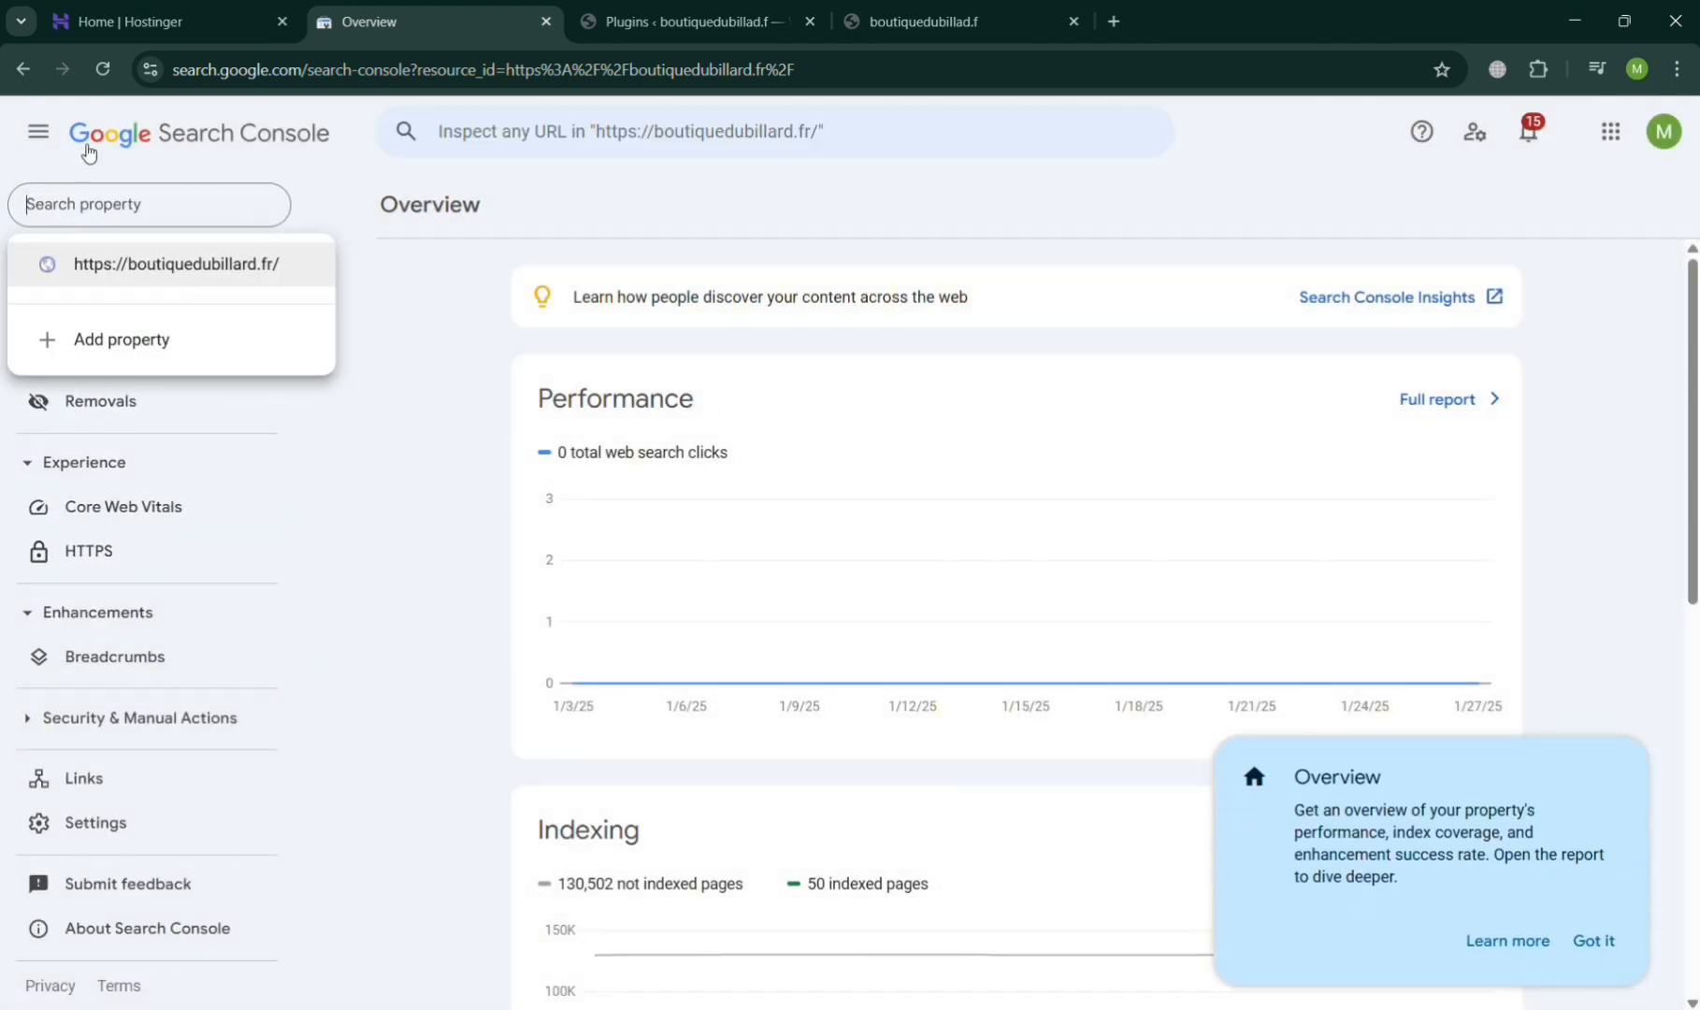
{"action": "left_click", "coordinate": [271, 341]}
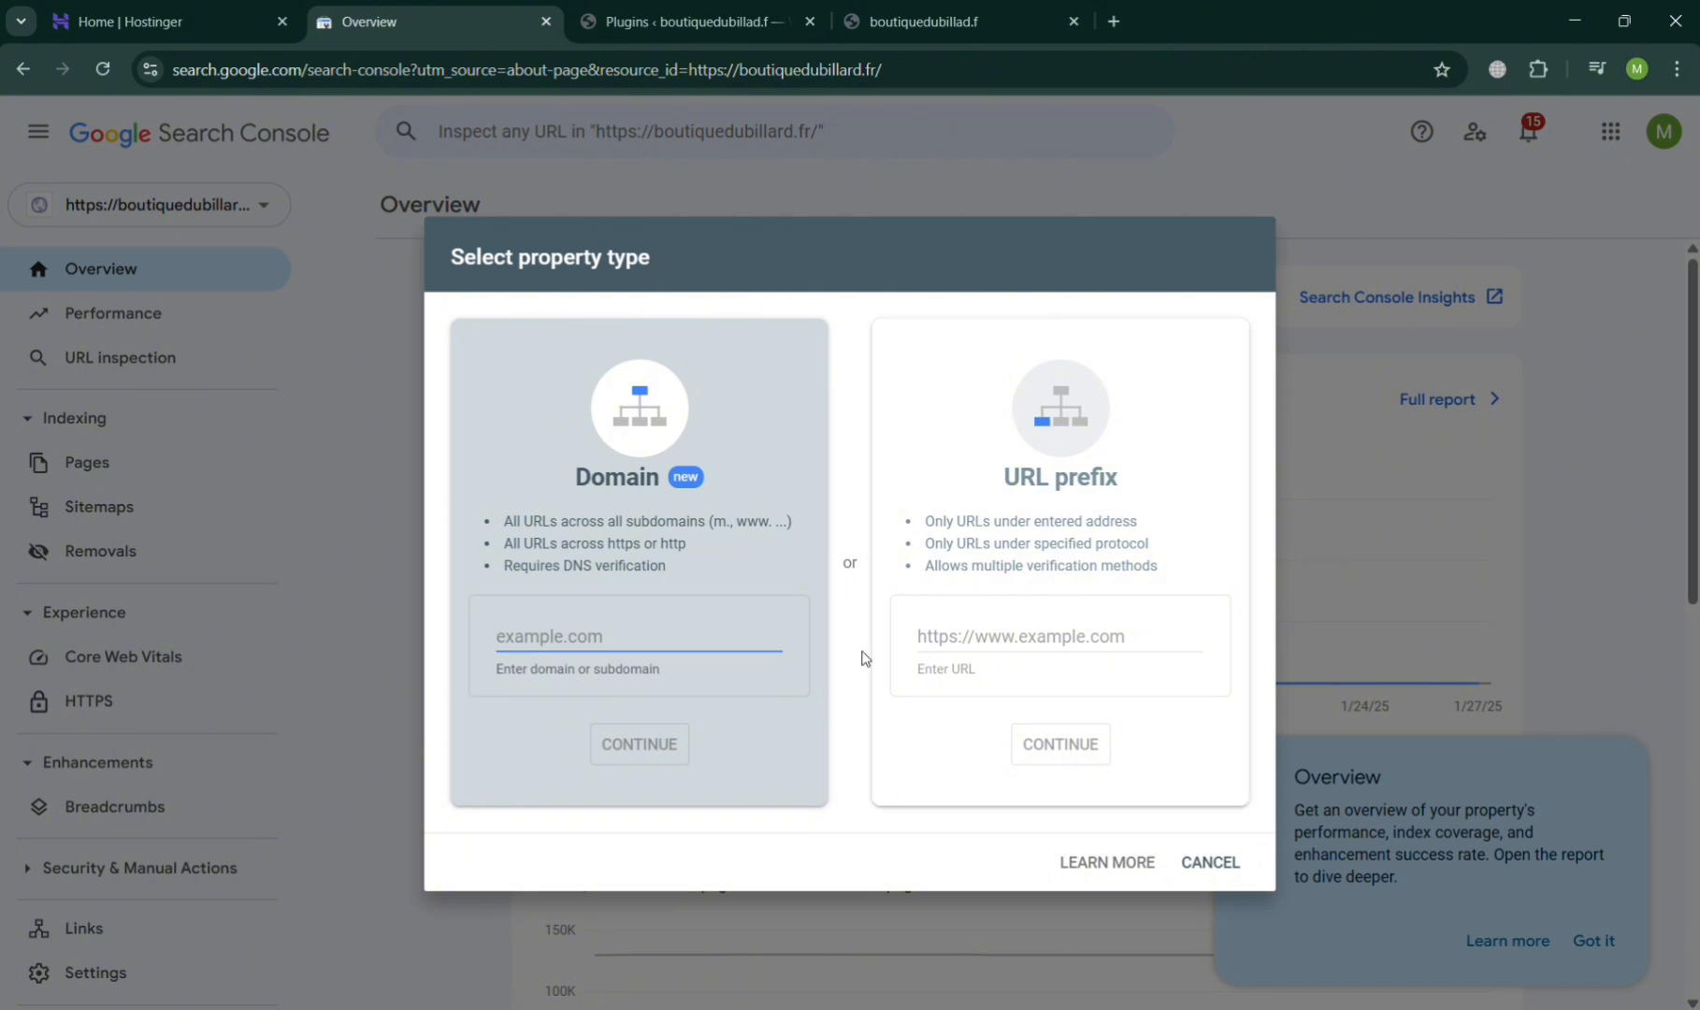
{"action": "left_click", "coordinate": [1075, 645]}
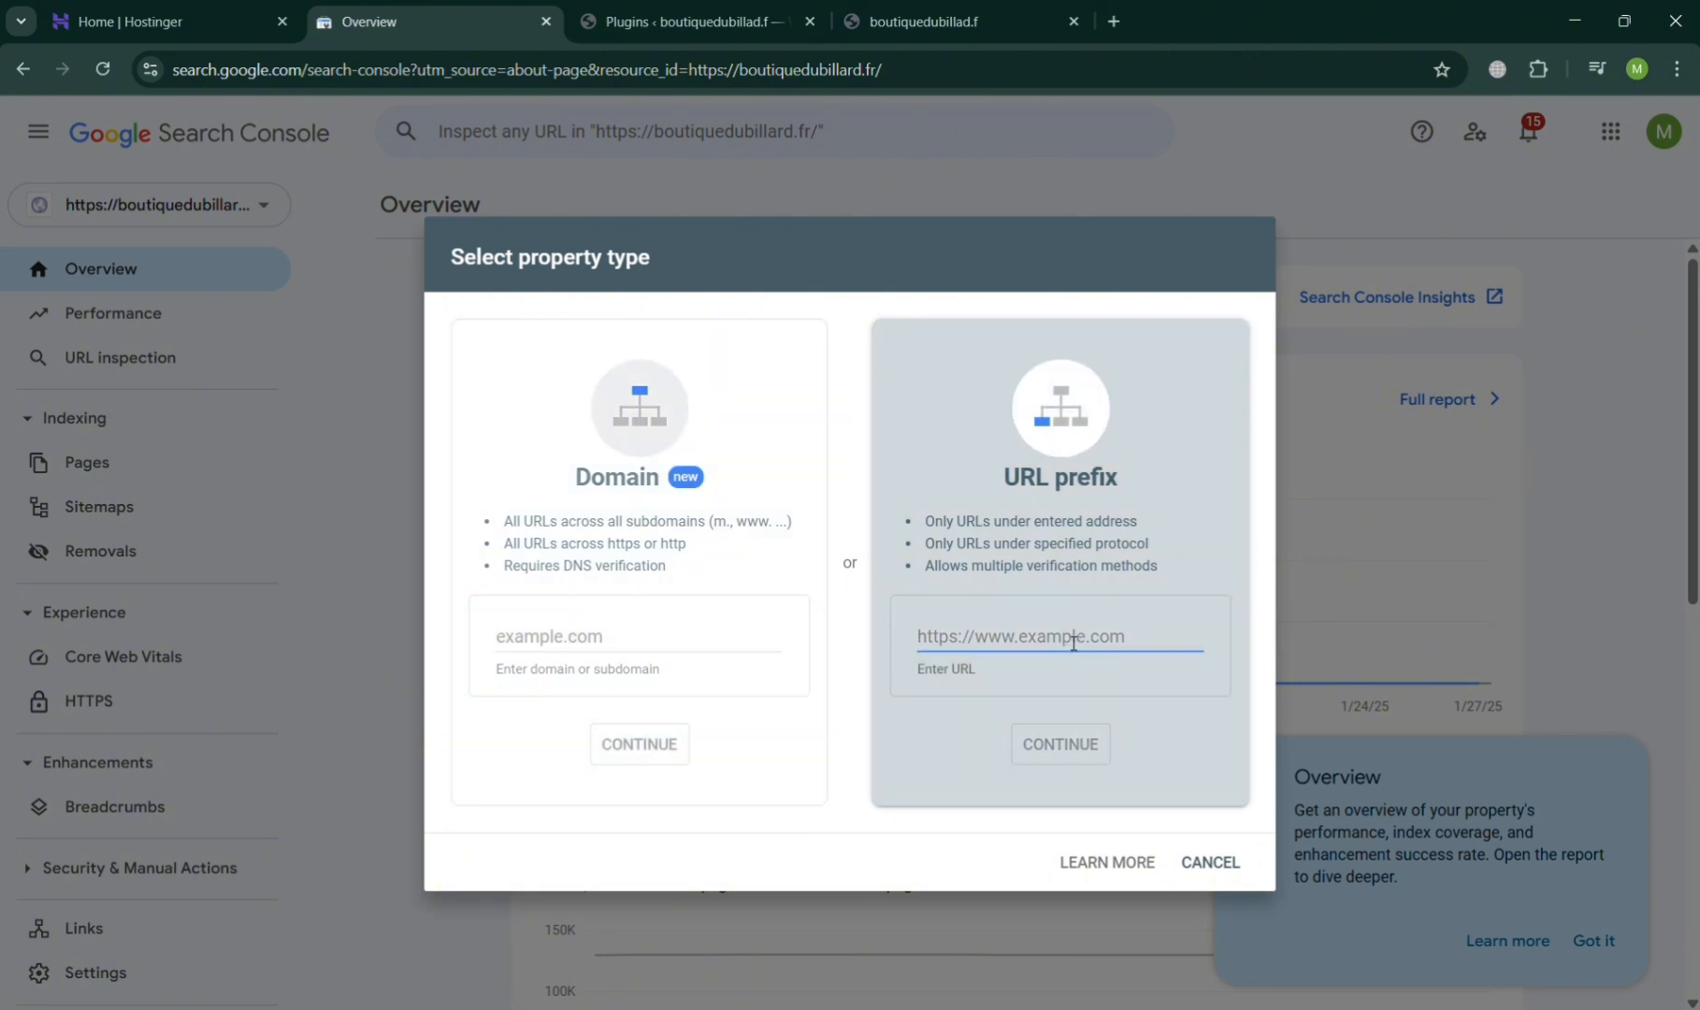
{"action": "type", "text": "gumroad.com"}
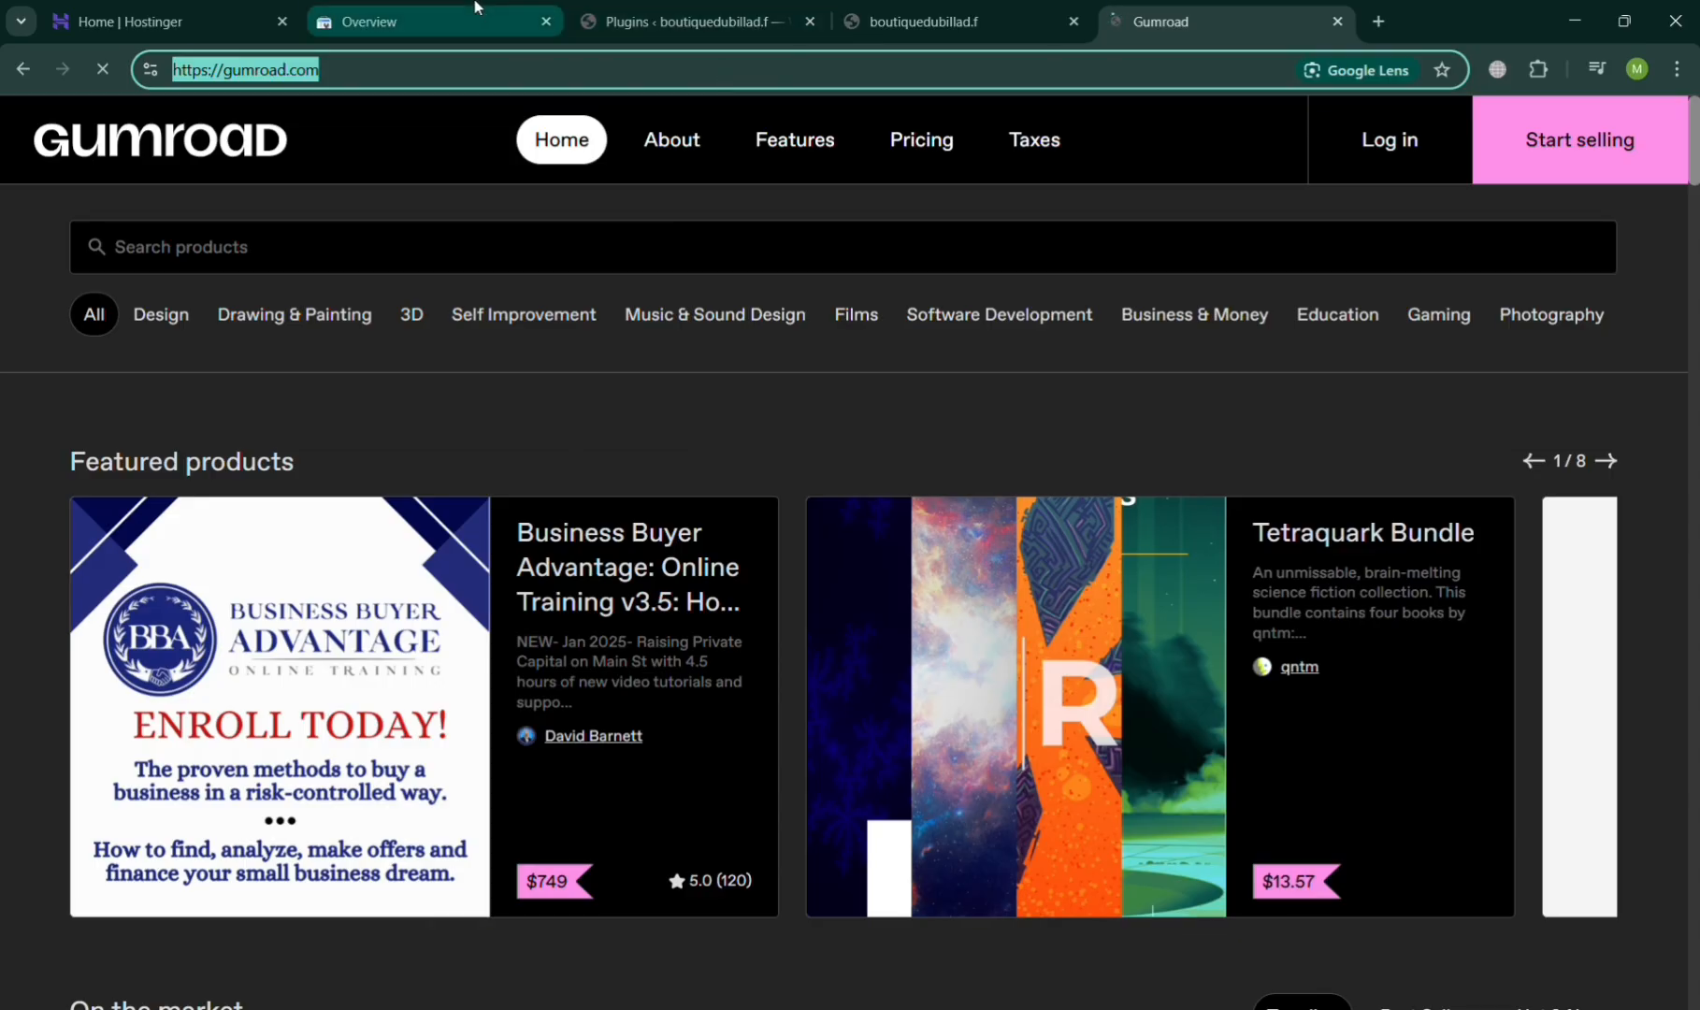
{"action": "left_click", "coordinate": [467, 18]}
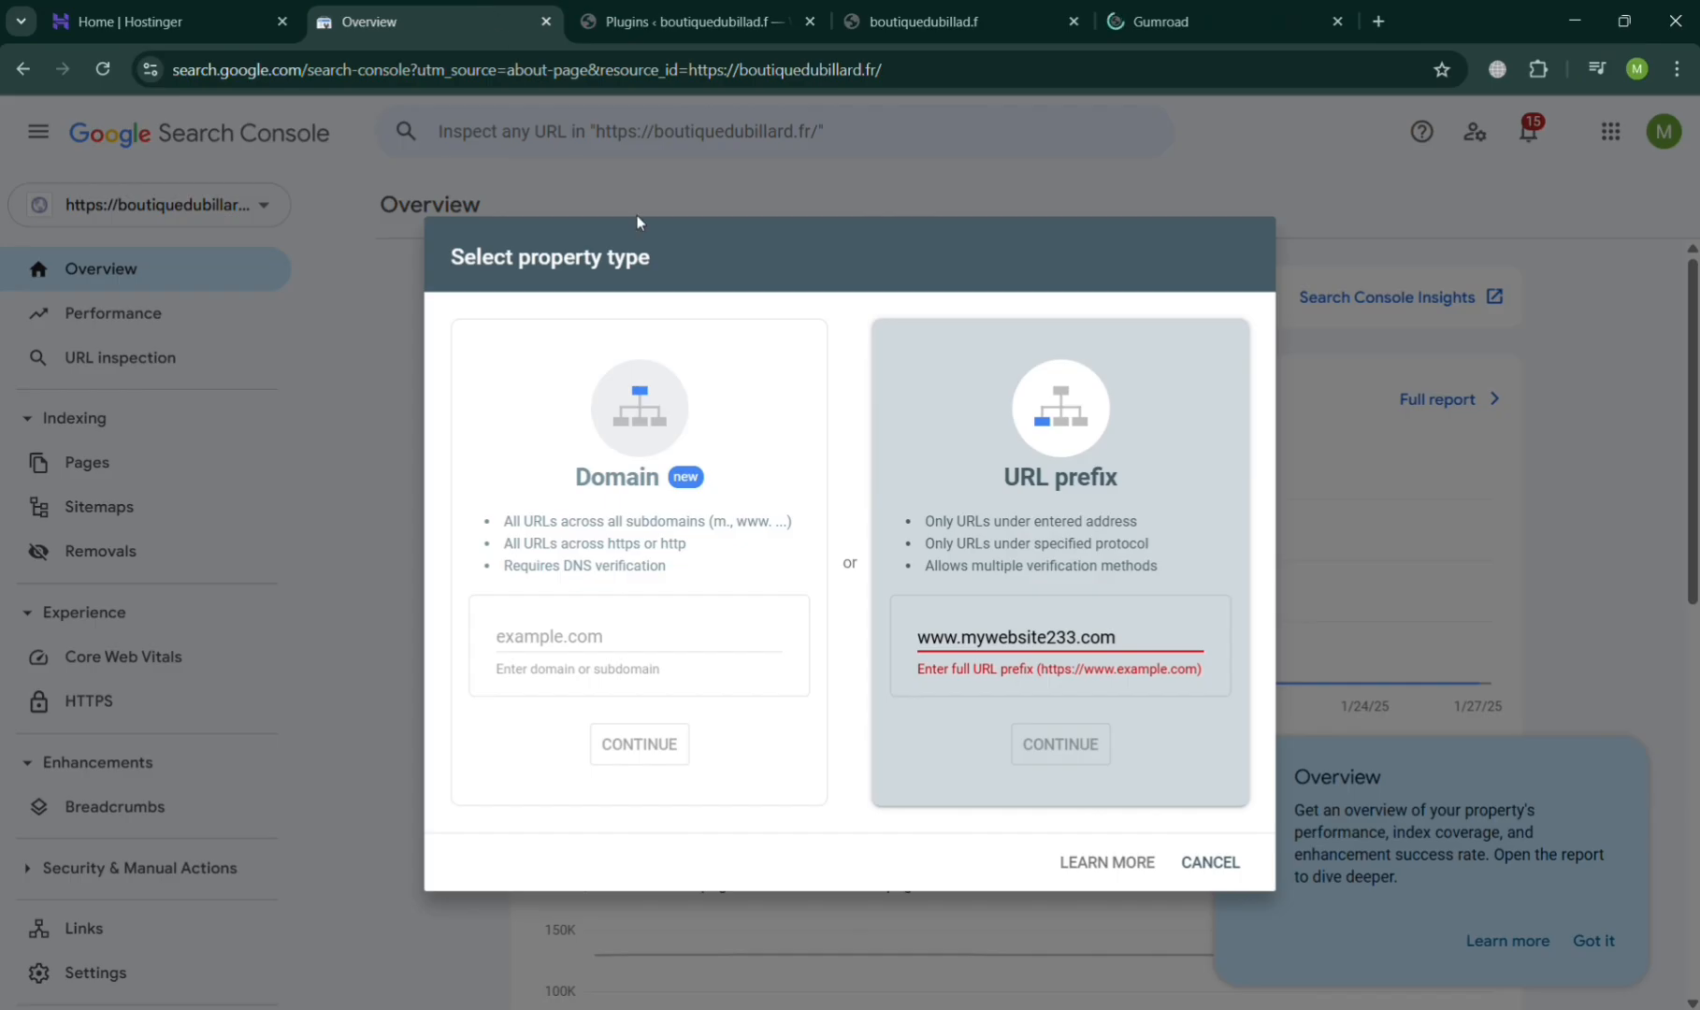
{"action": "triple_click", "coordinate": [1100, 644]}
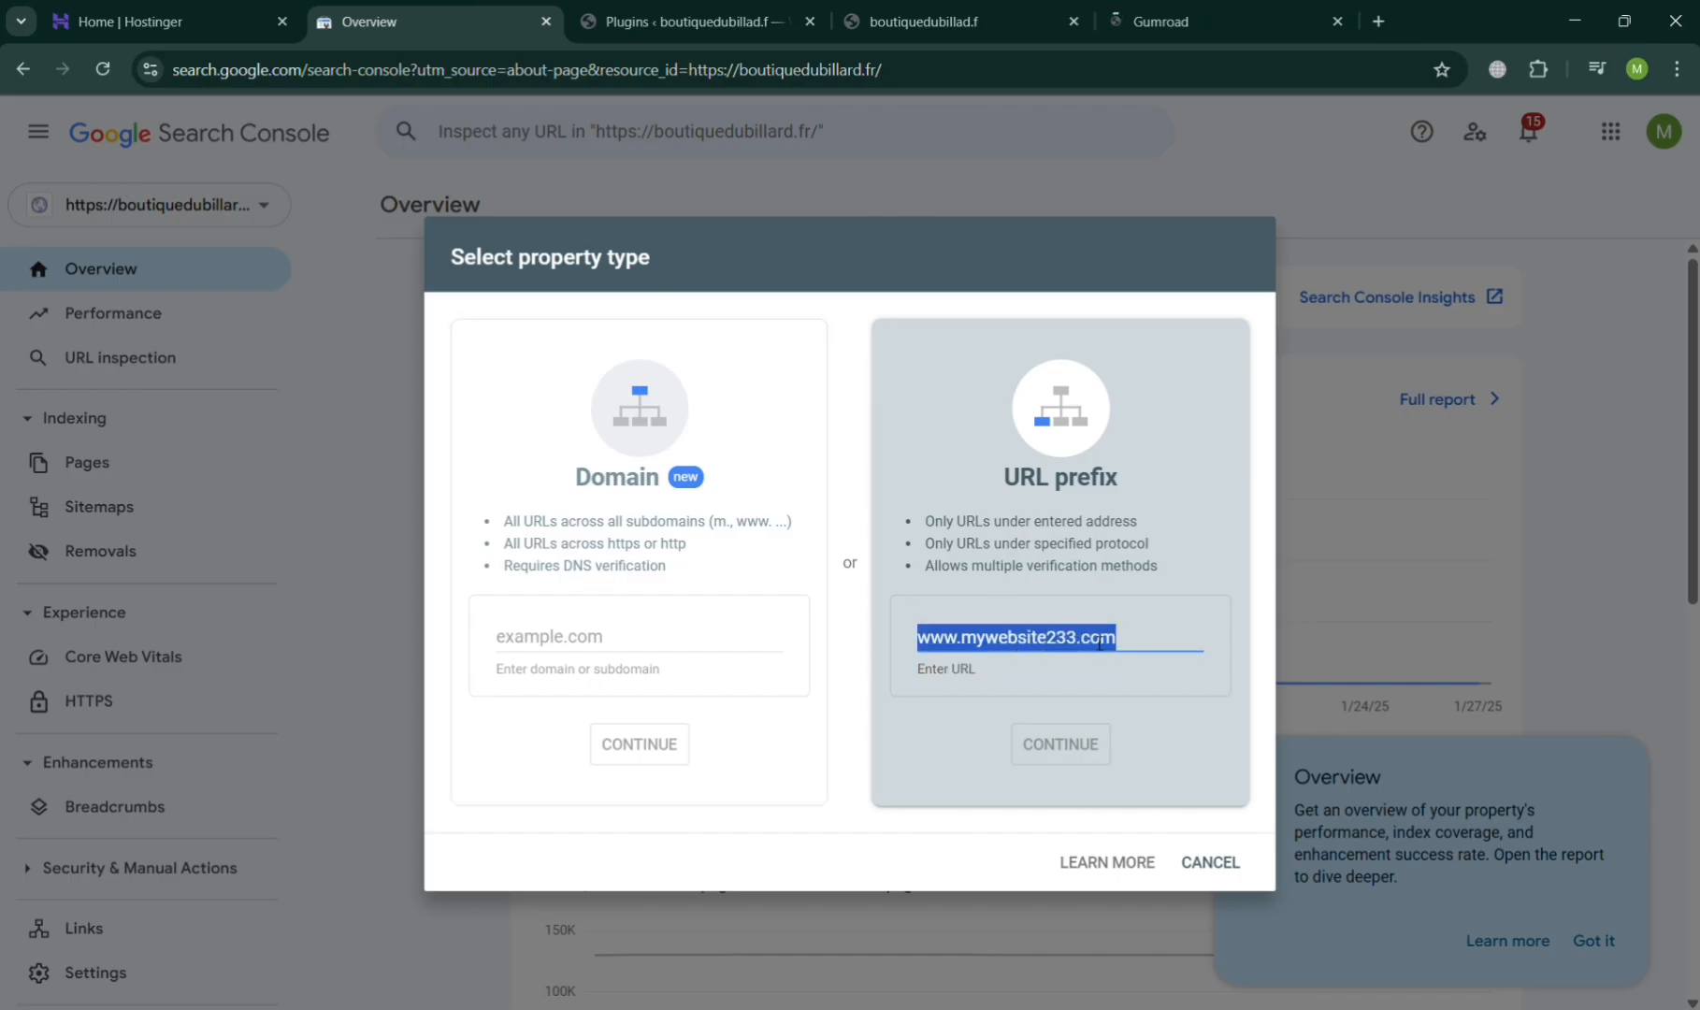
{"action": "type", "text": "https://gumroad.com/"}
{"action": "left_click", "coordinate": [1059, 744]}
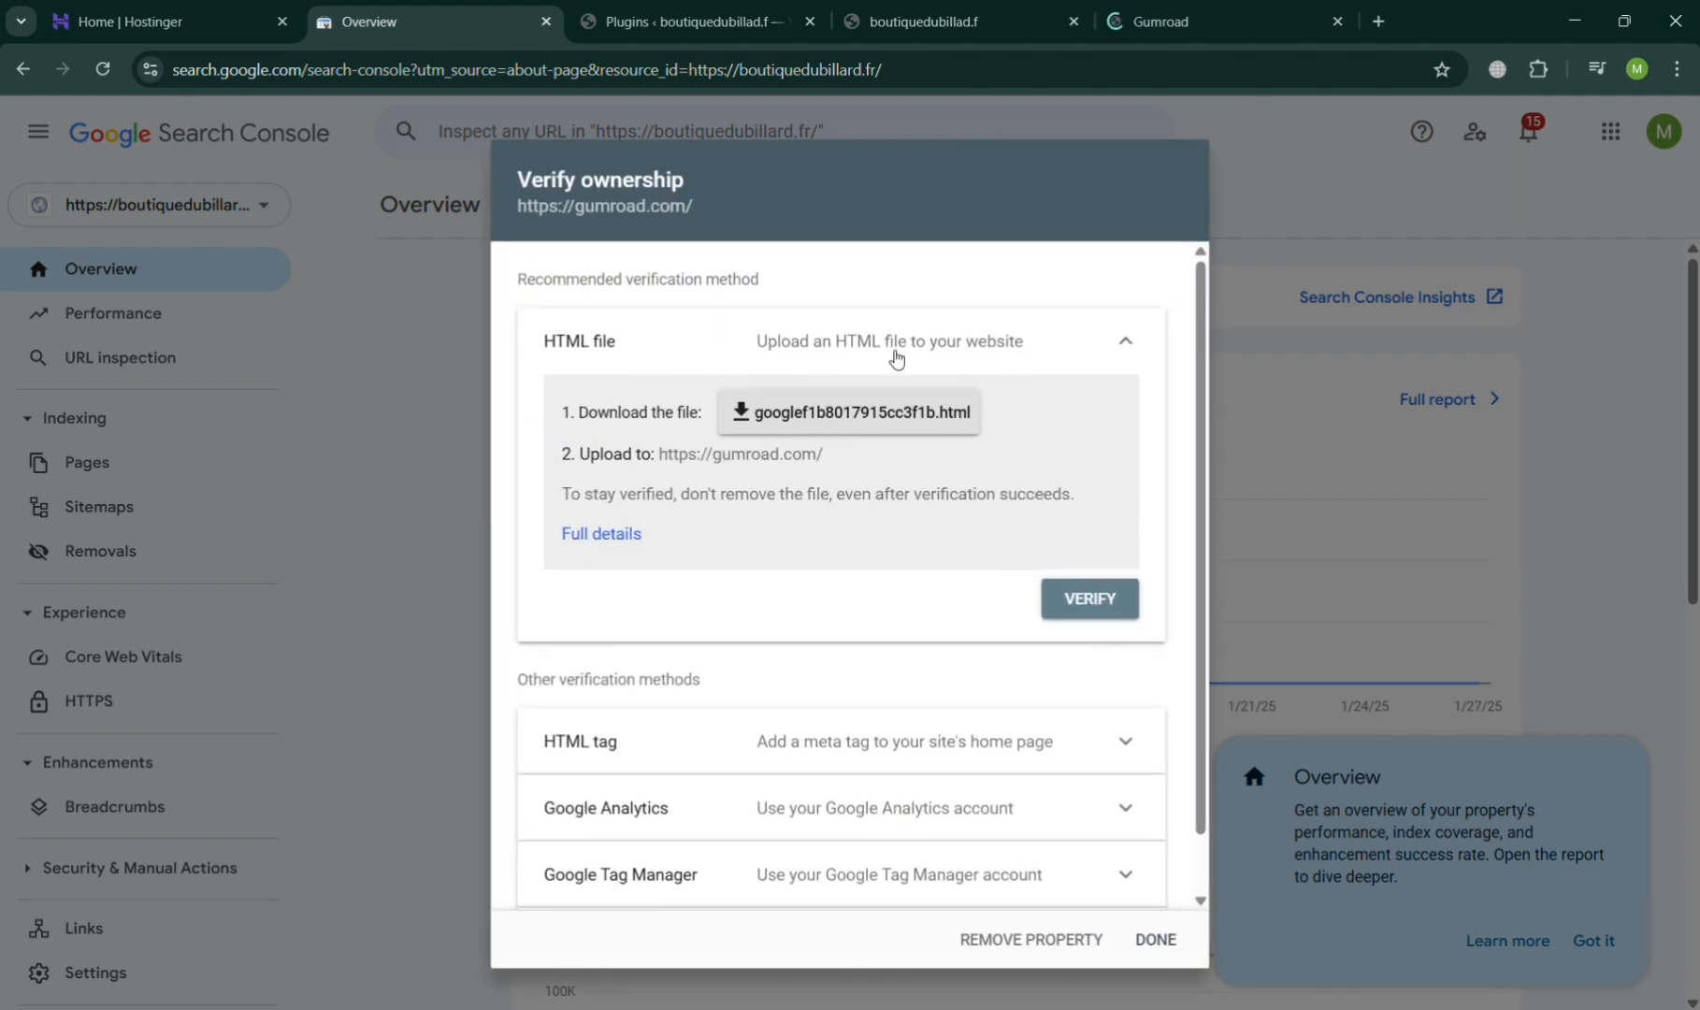
- Expand the HTML tag verification method and copy its google-site-verification meta tag
{"action": "scroll", "coordinate": [1103, 380], "scroll_direction": "down", "scroll_amount": 1}
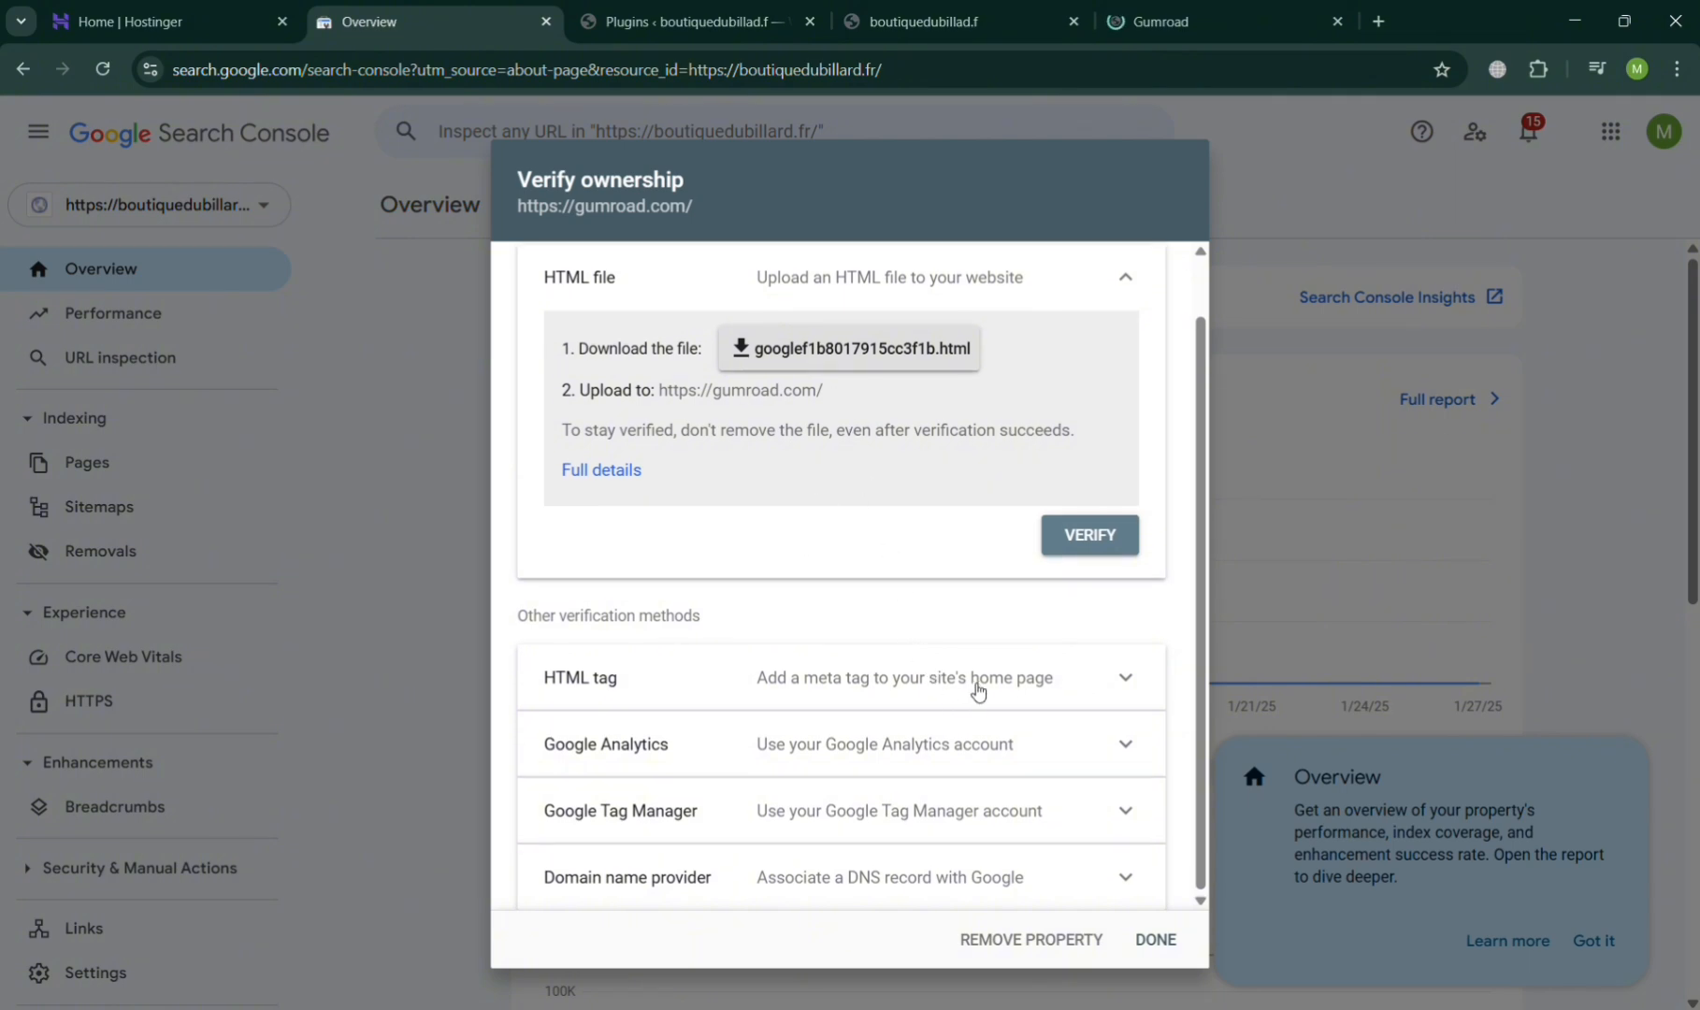
{"action": "left_click", "coordinate": [977, 690]}
{"action": "scroll", "coordinate": [879, 833], "scroll_direction": "down", "scroll_amount": 3}
{"action": "scroll", "coordinate": [934, 847], "scroll_direction": "up", "scroll_amount": 4}
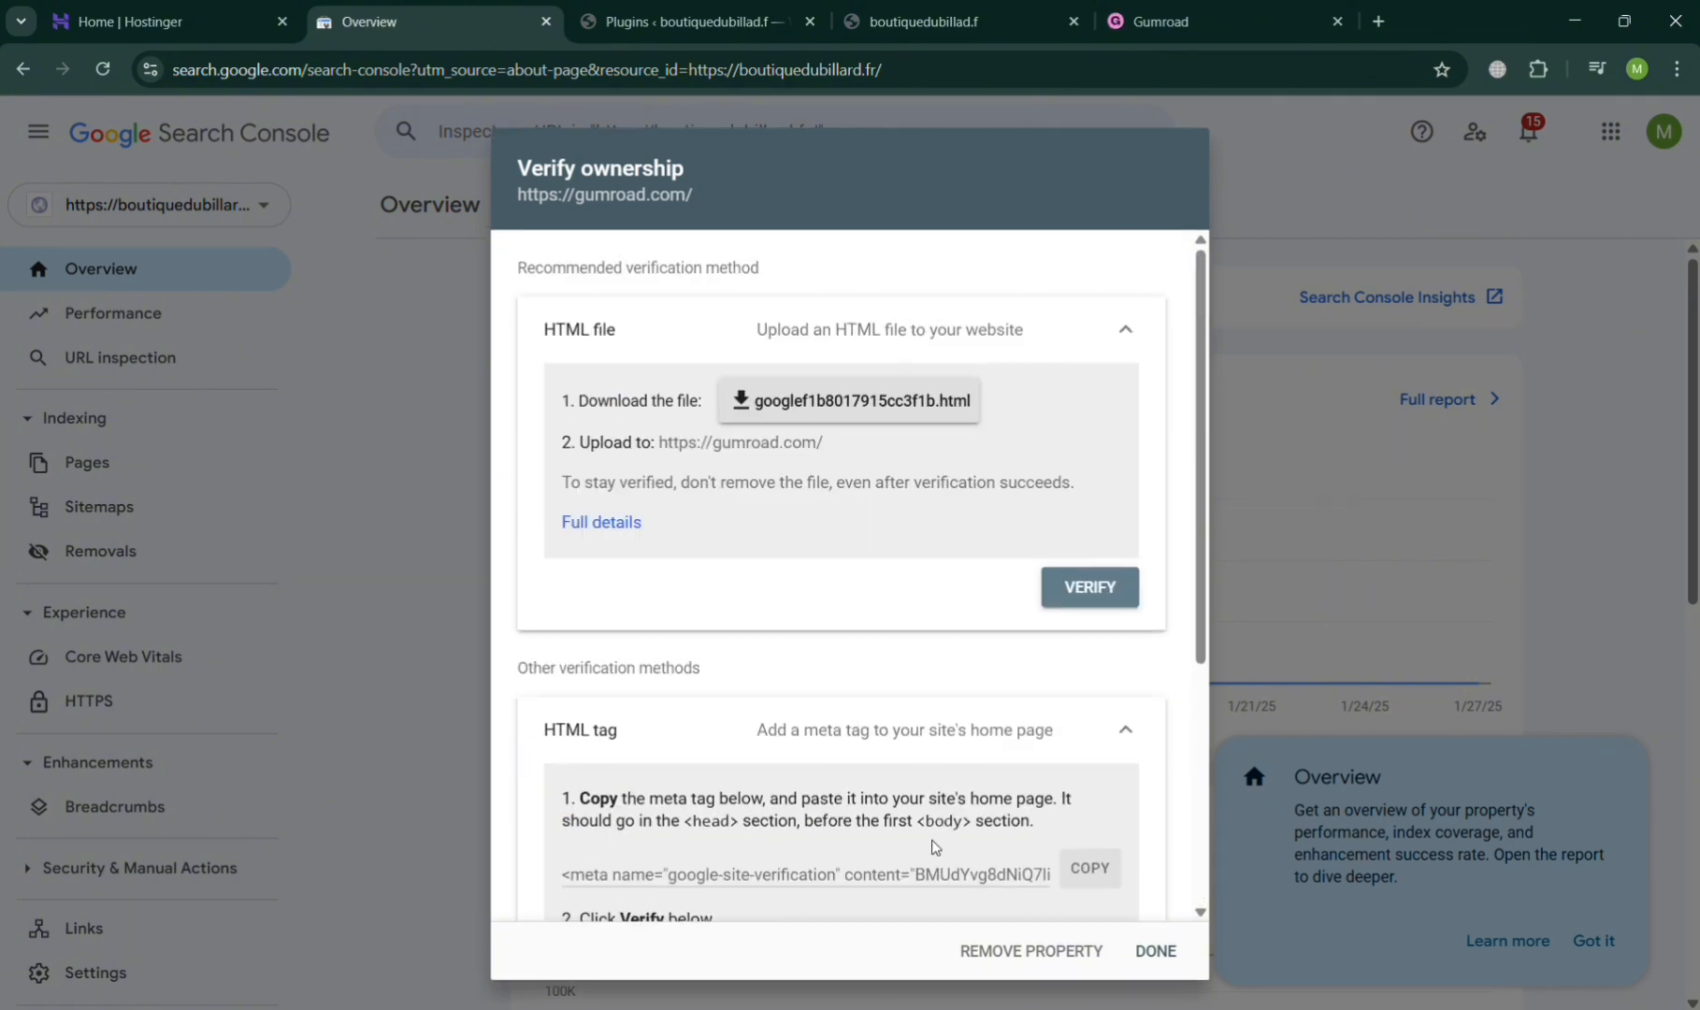
{"action": "scroll", "coordinate": [1010, 745], "scroll_direction": "down", "scroll_amount": 3}
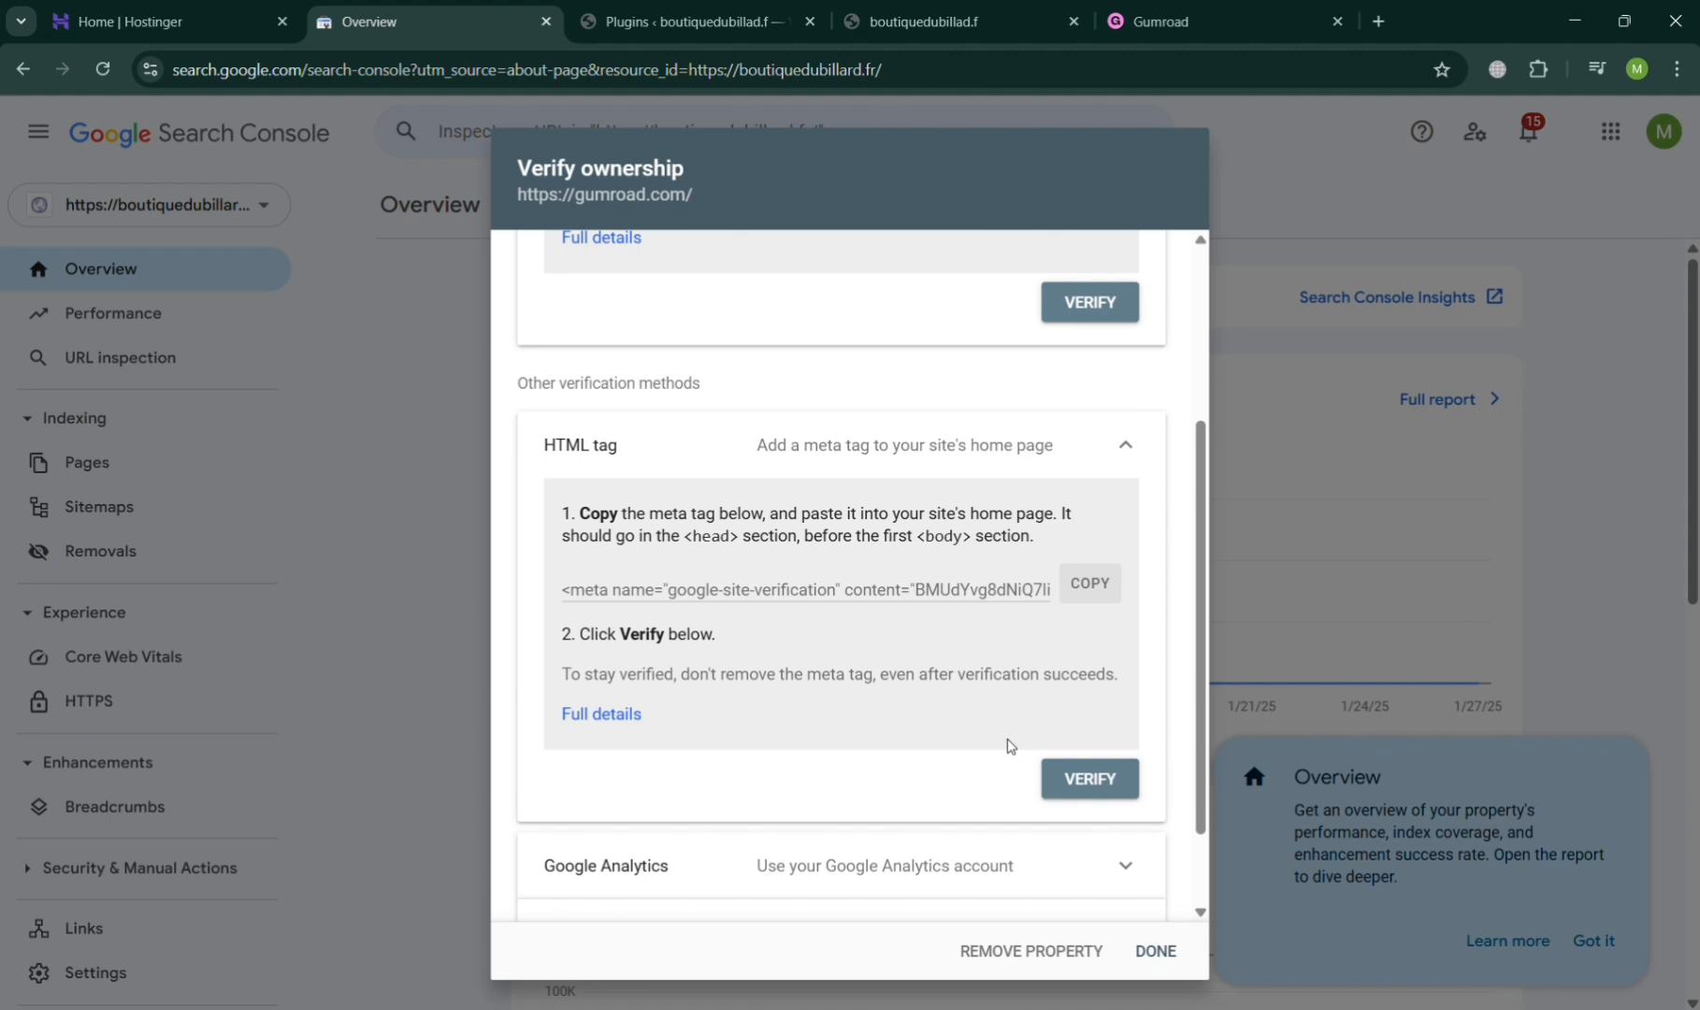
{"action": "left_click", "coordinate": [1089, 586]}
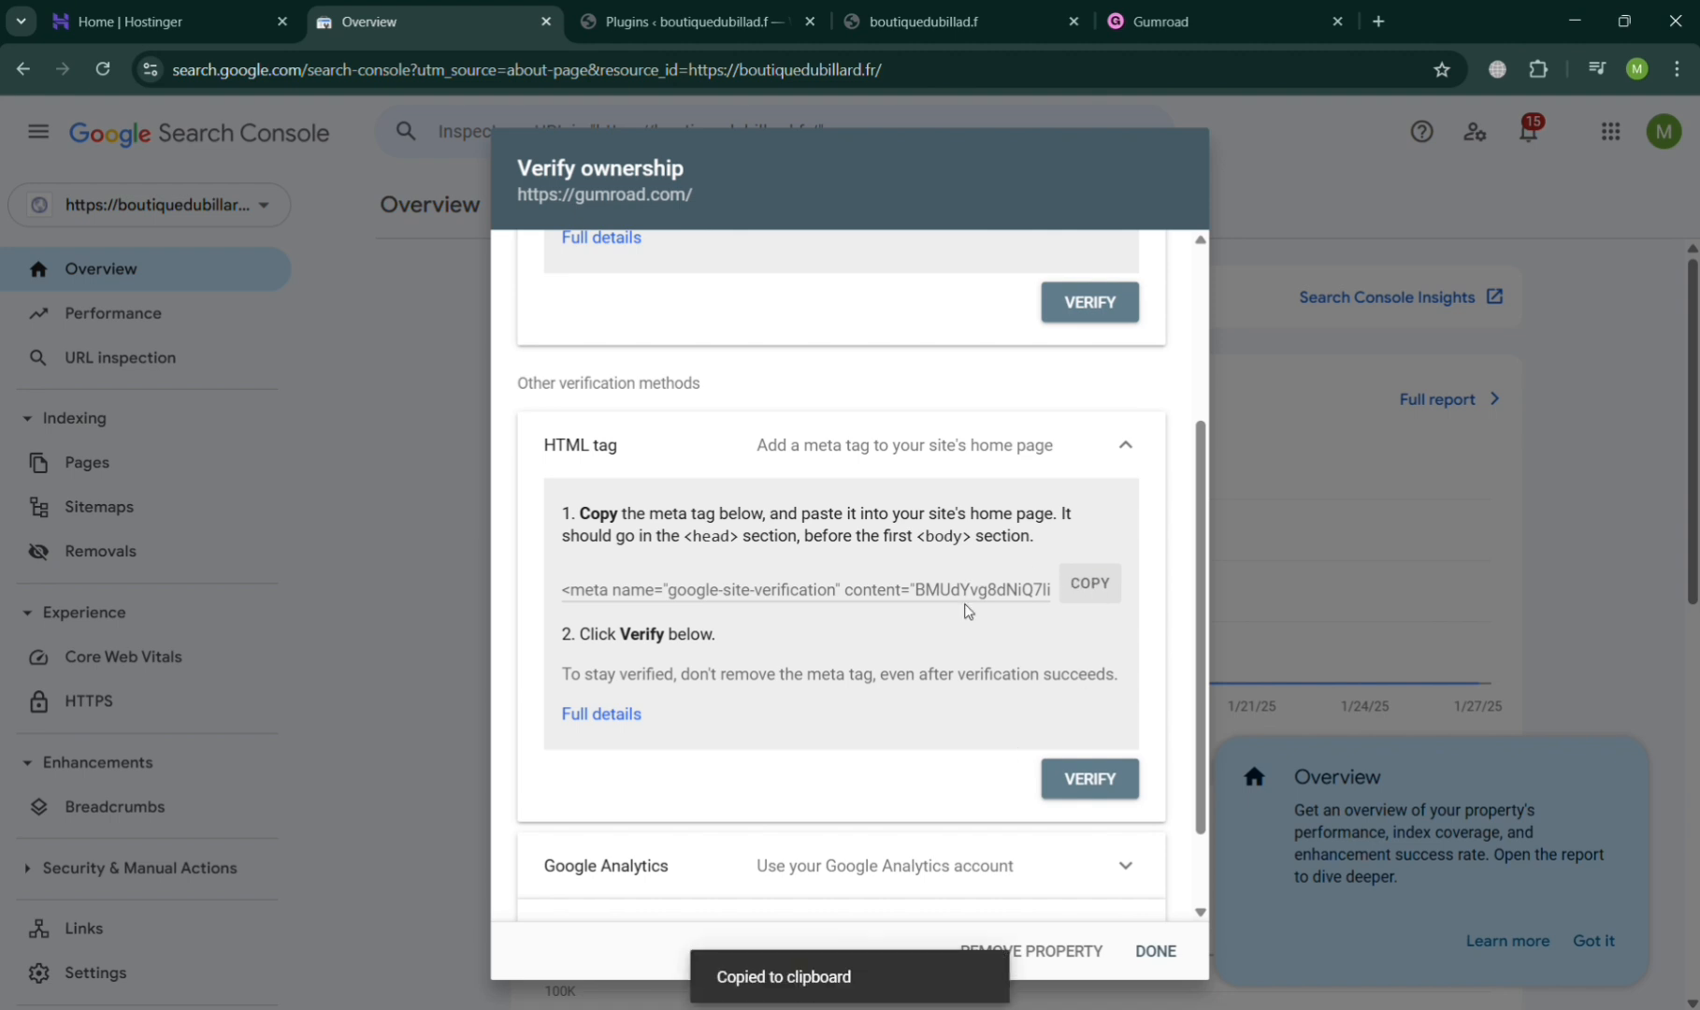
- Switch to the site's WordPress admin and search the new plugins for "wp code"
{"action": "left_click", "coordinate": [665, 13]}
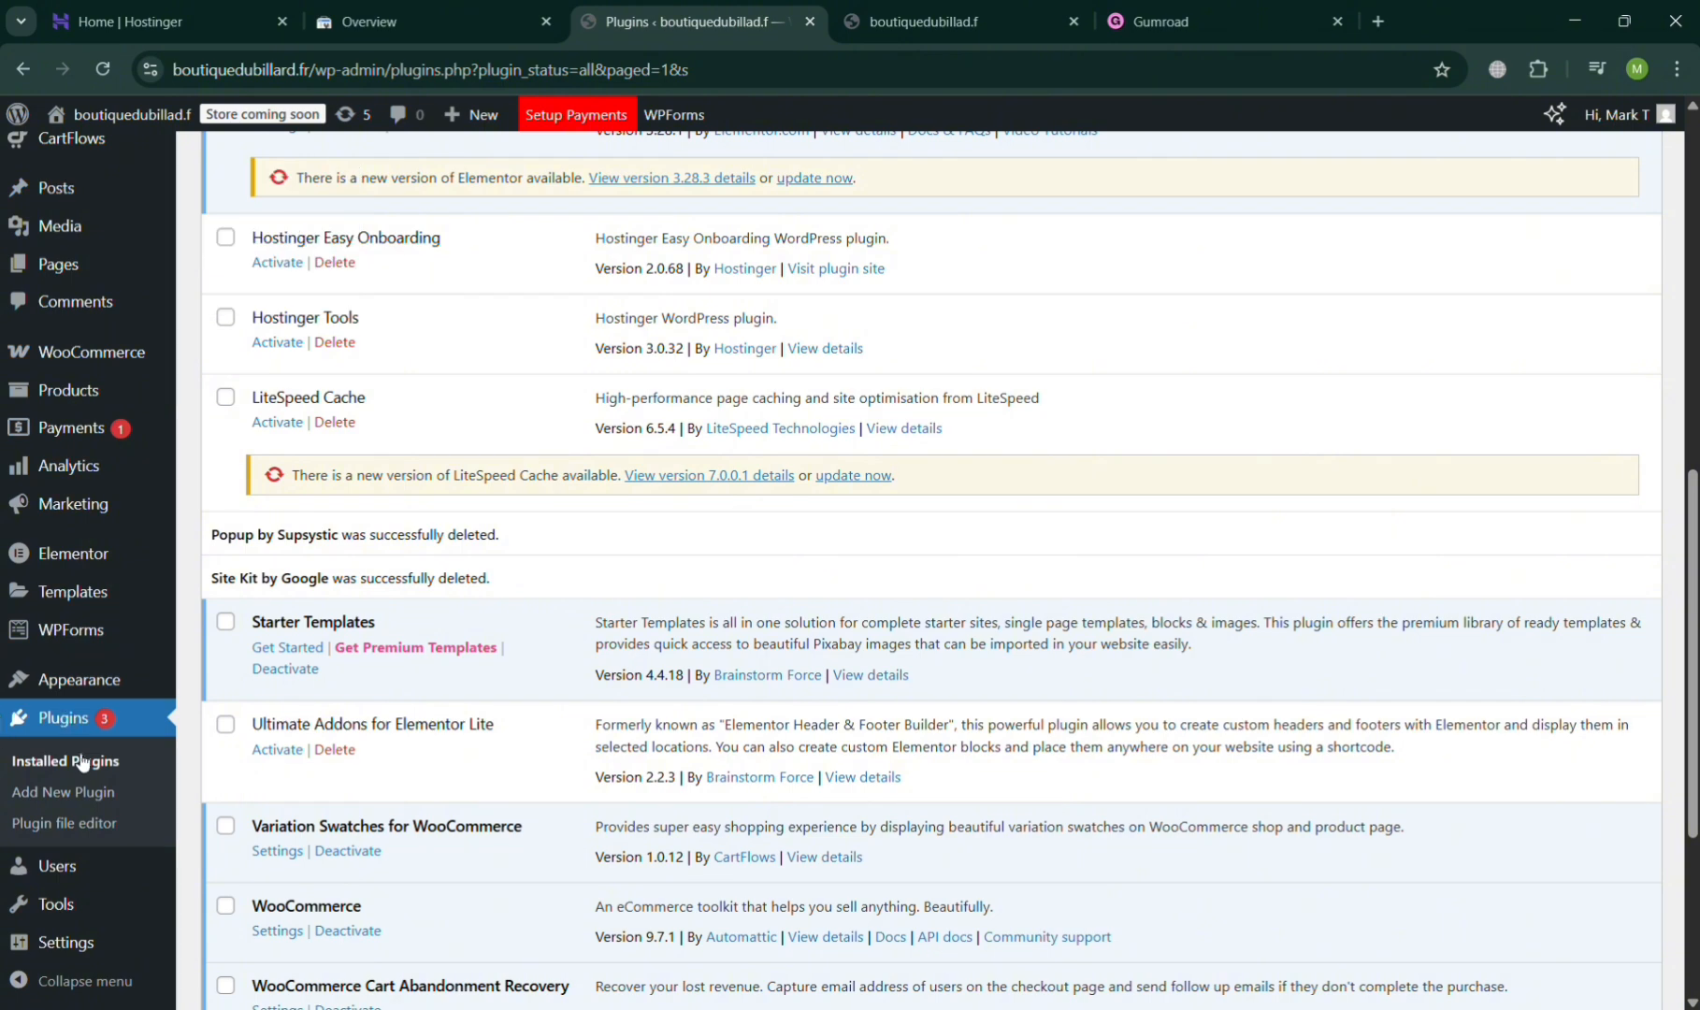
{"action": "left_click", "coordinate": [82, 792]}
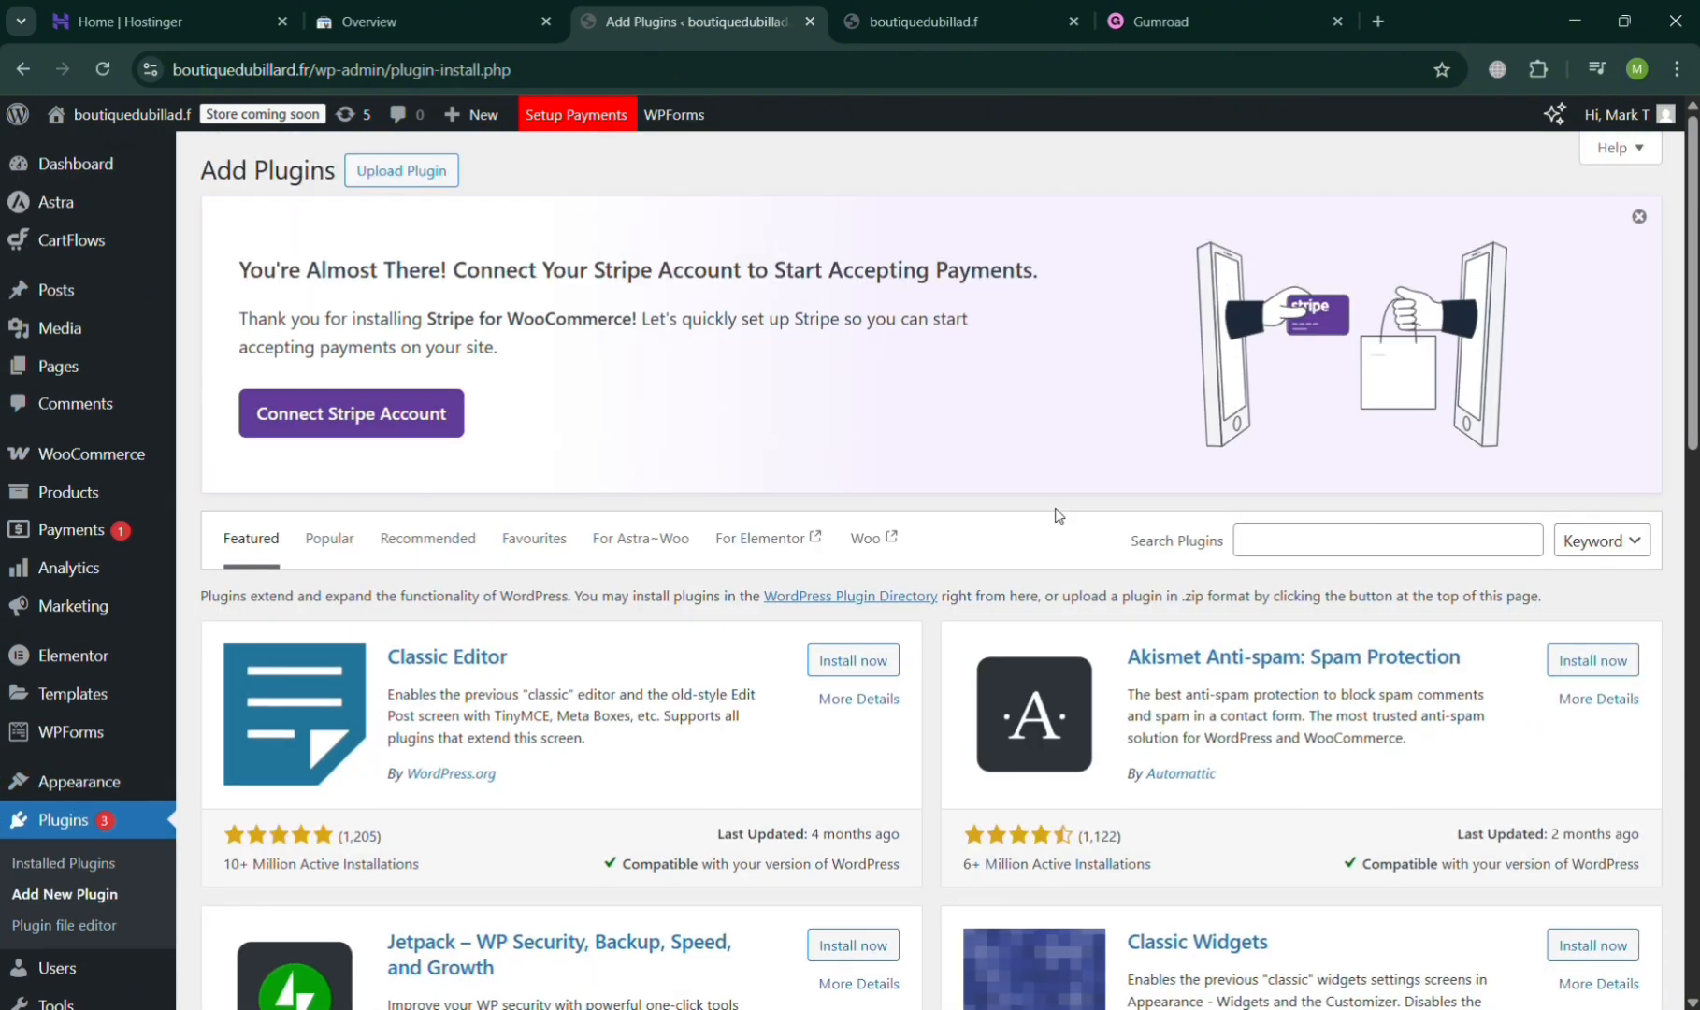
{"action": "left_click", "coordinate": [1432, 551]}
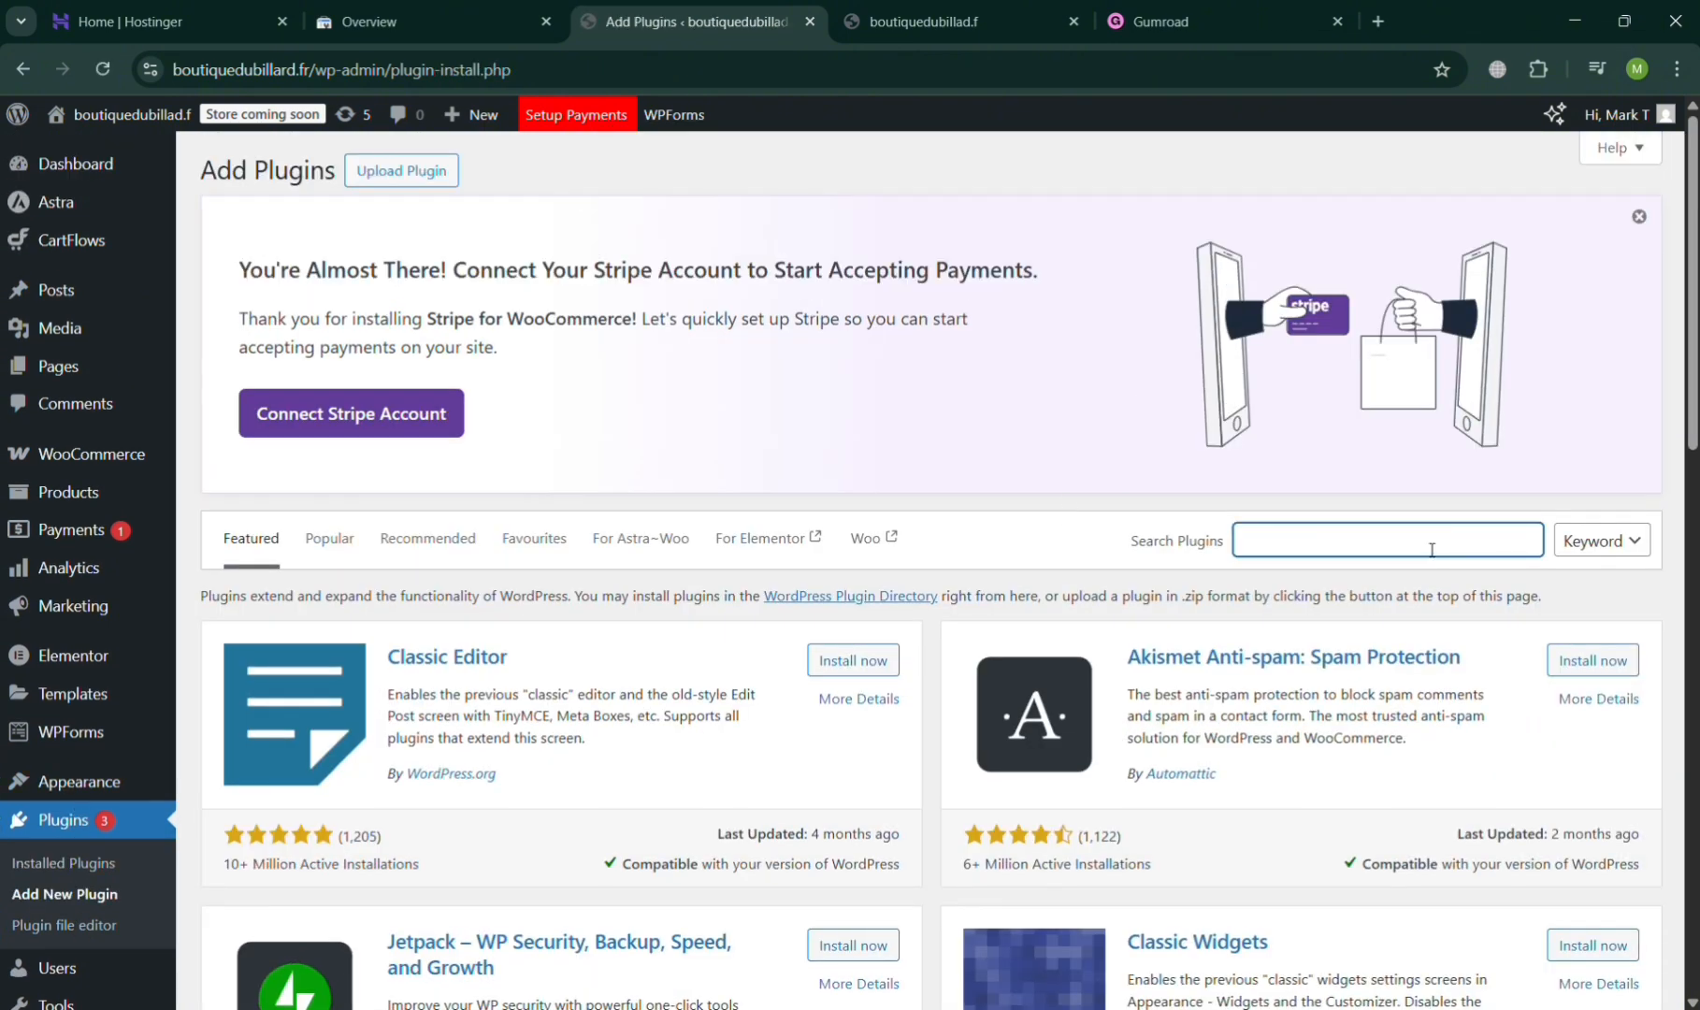
{"action": "type", "text": "wp code4"}
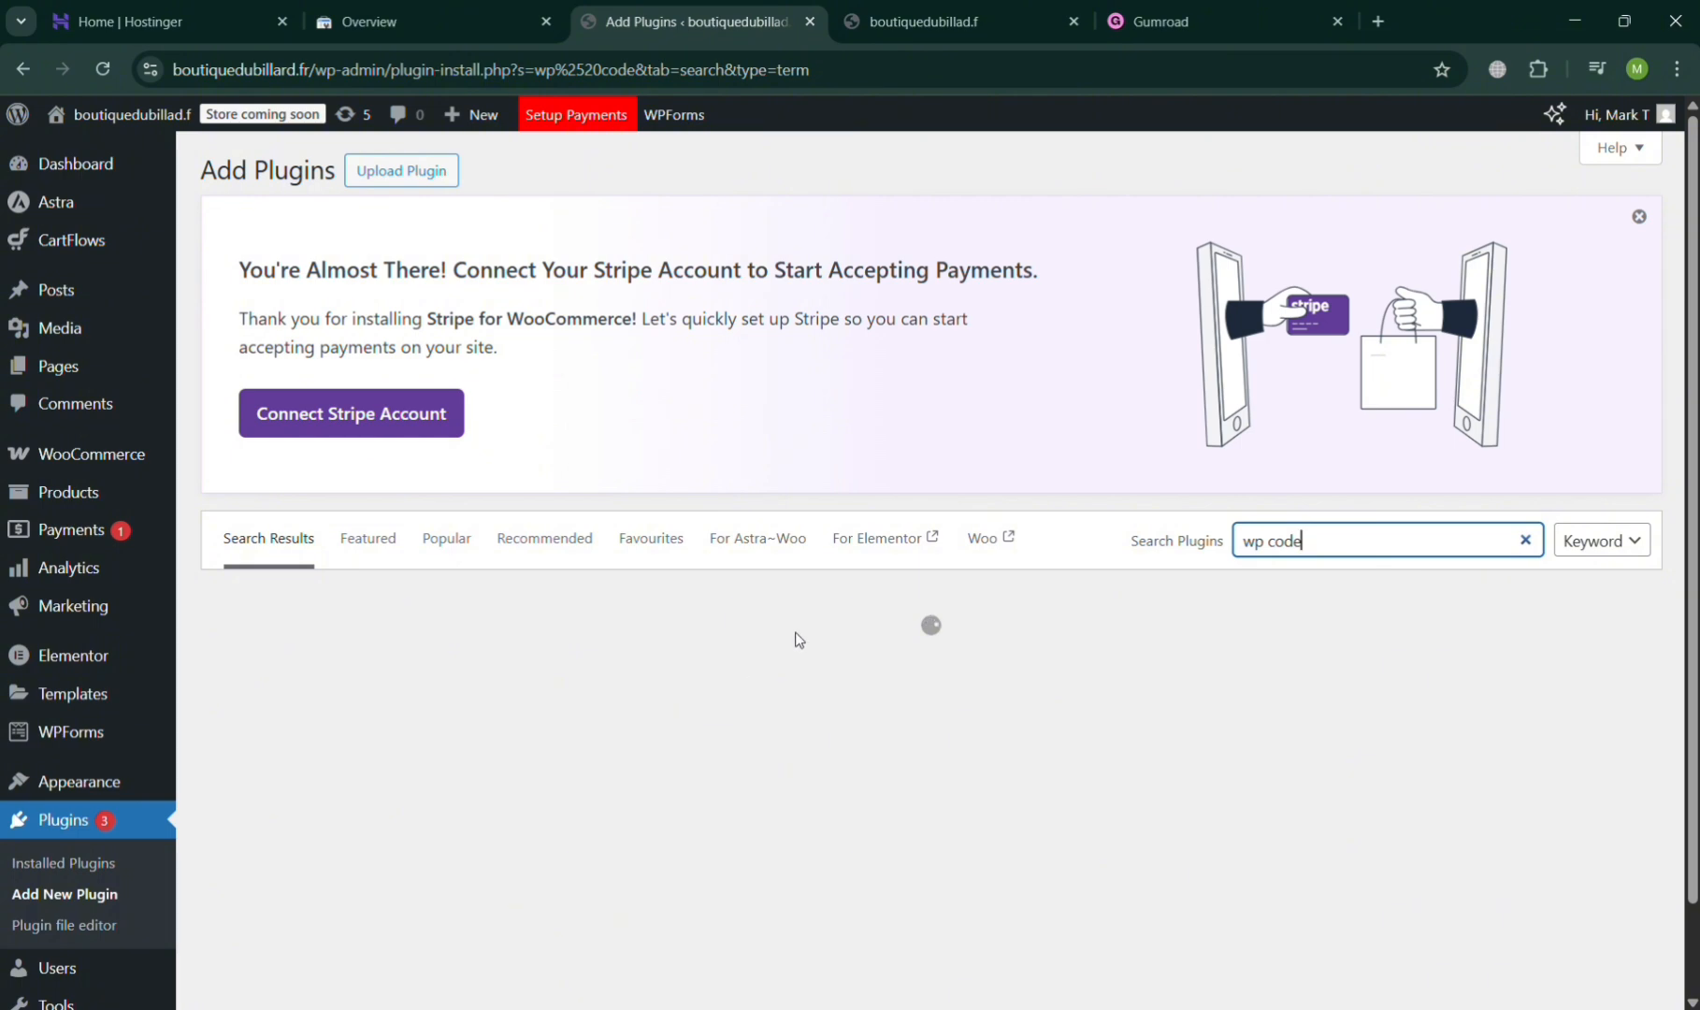
- Install and activate the WPCode – Insert Headers and Footers plugin, and close the Gumroad page
{"action": "scroll", "coordinate": [748, 743], "scroll_direction": "down", "scroll_amount": 8}
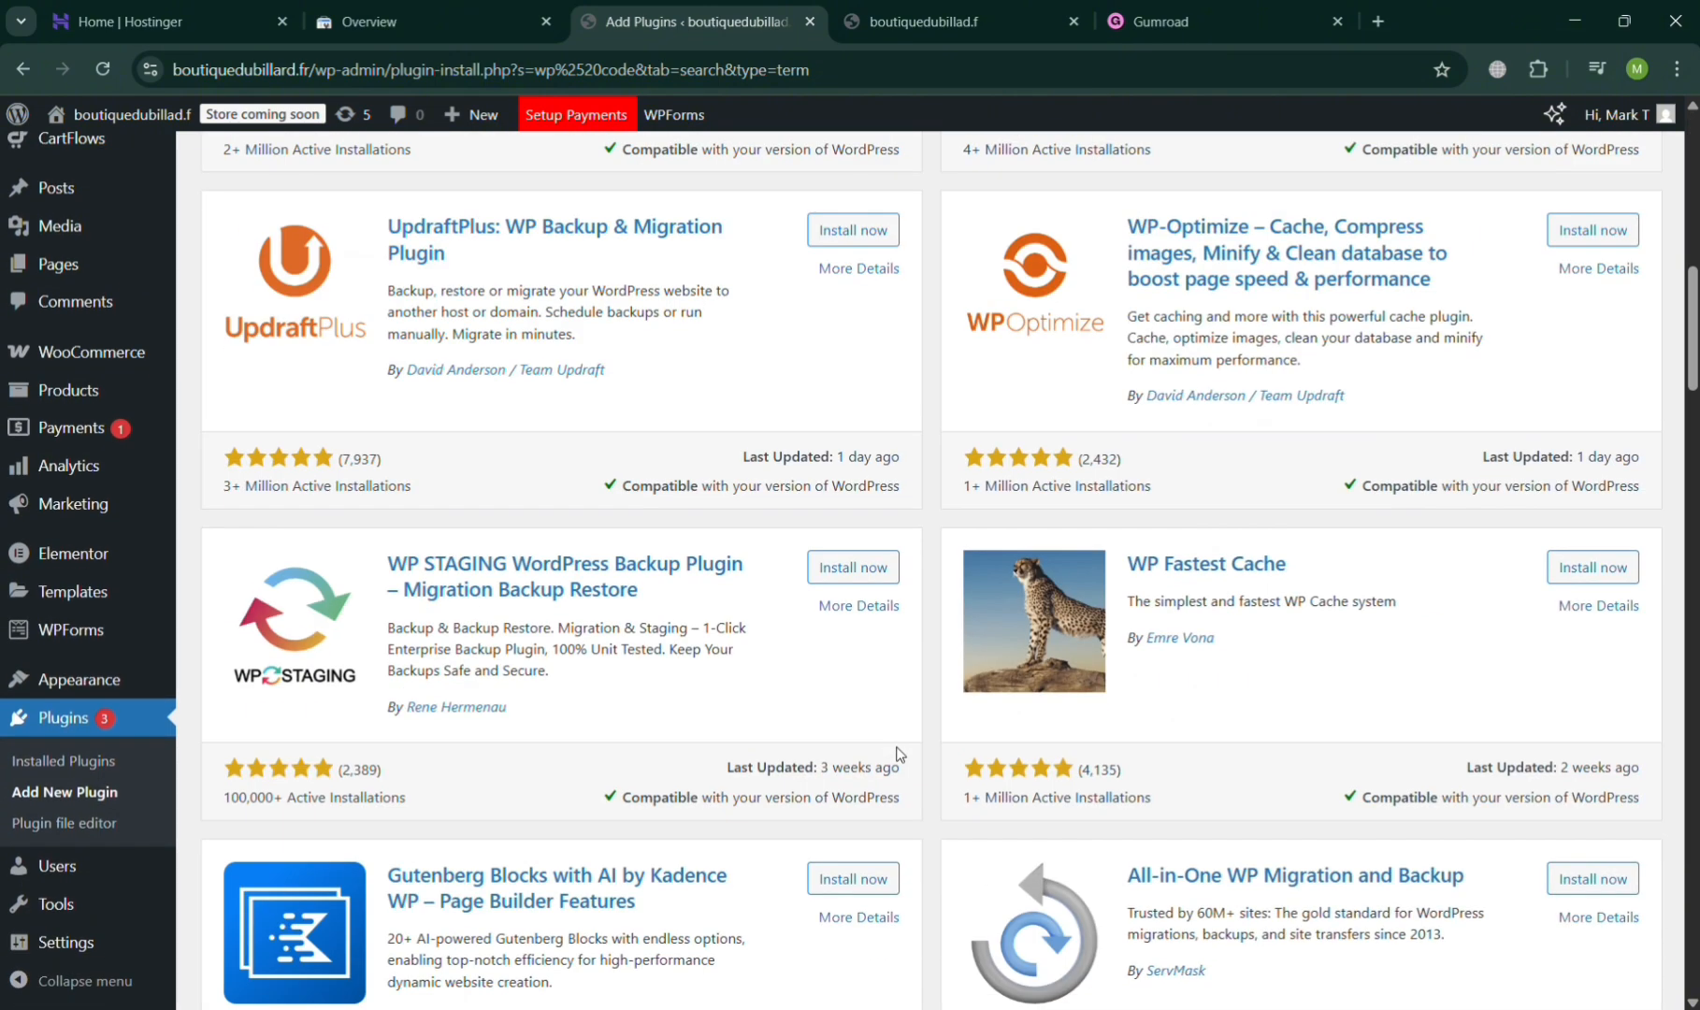
{"action": "scroll", "coordinate": [734, 740], "scroll_direction": "up", "scroll_amount": 5}
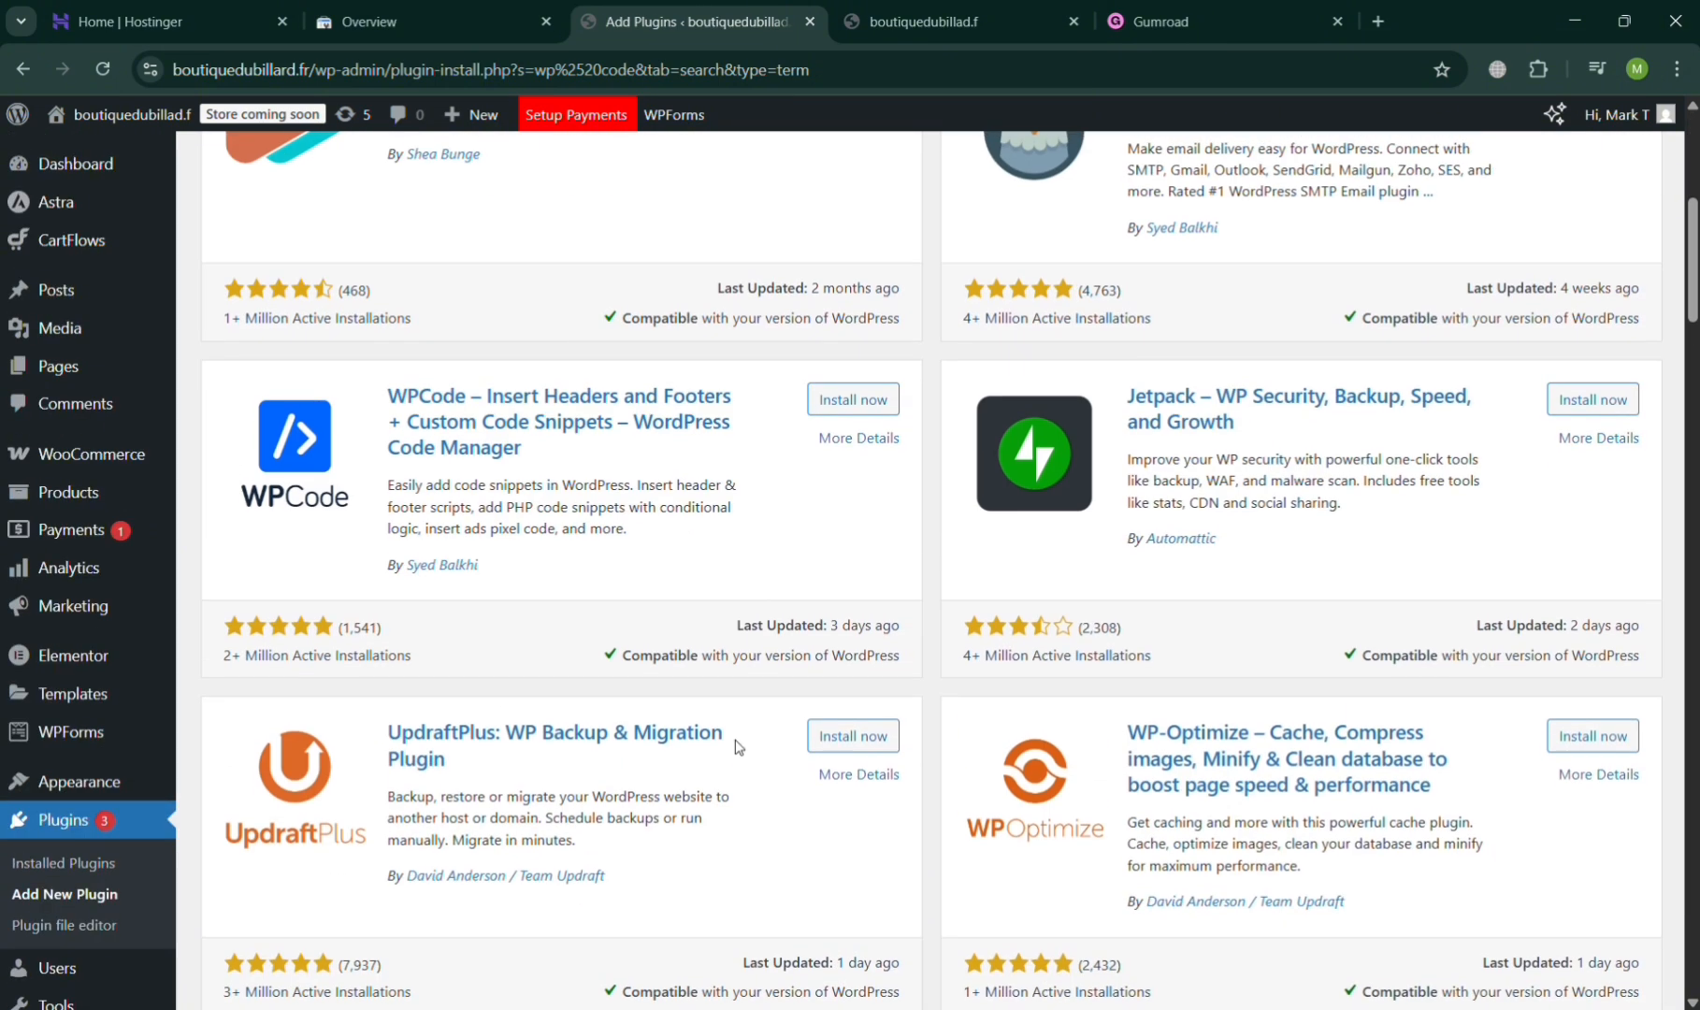
{"action": "left_click", "coordinate": [846, 393]}
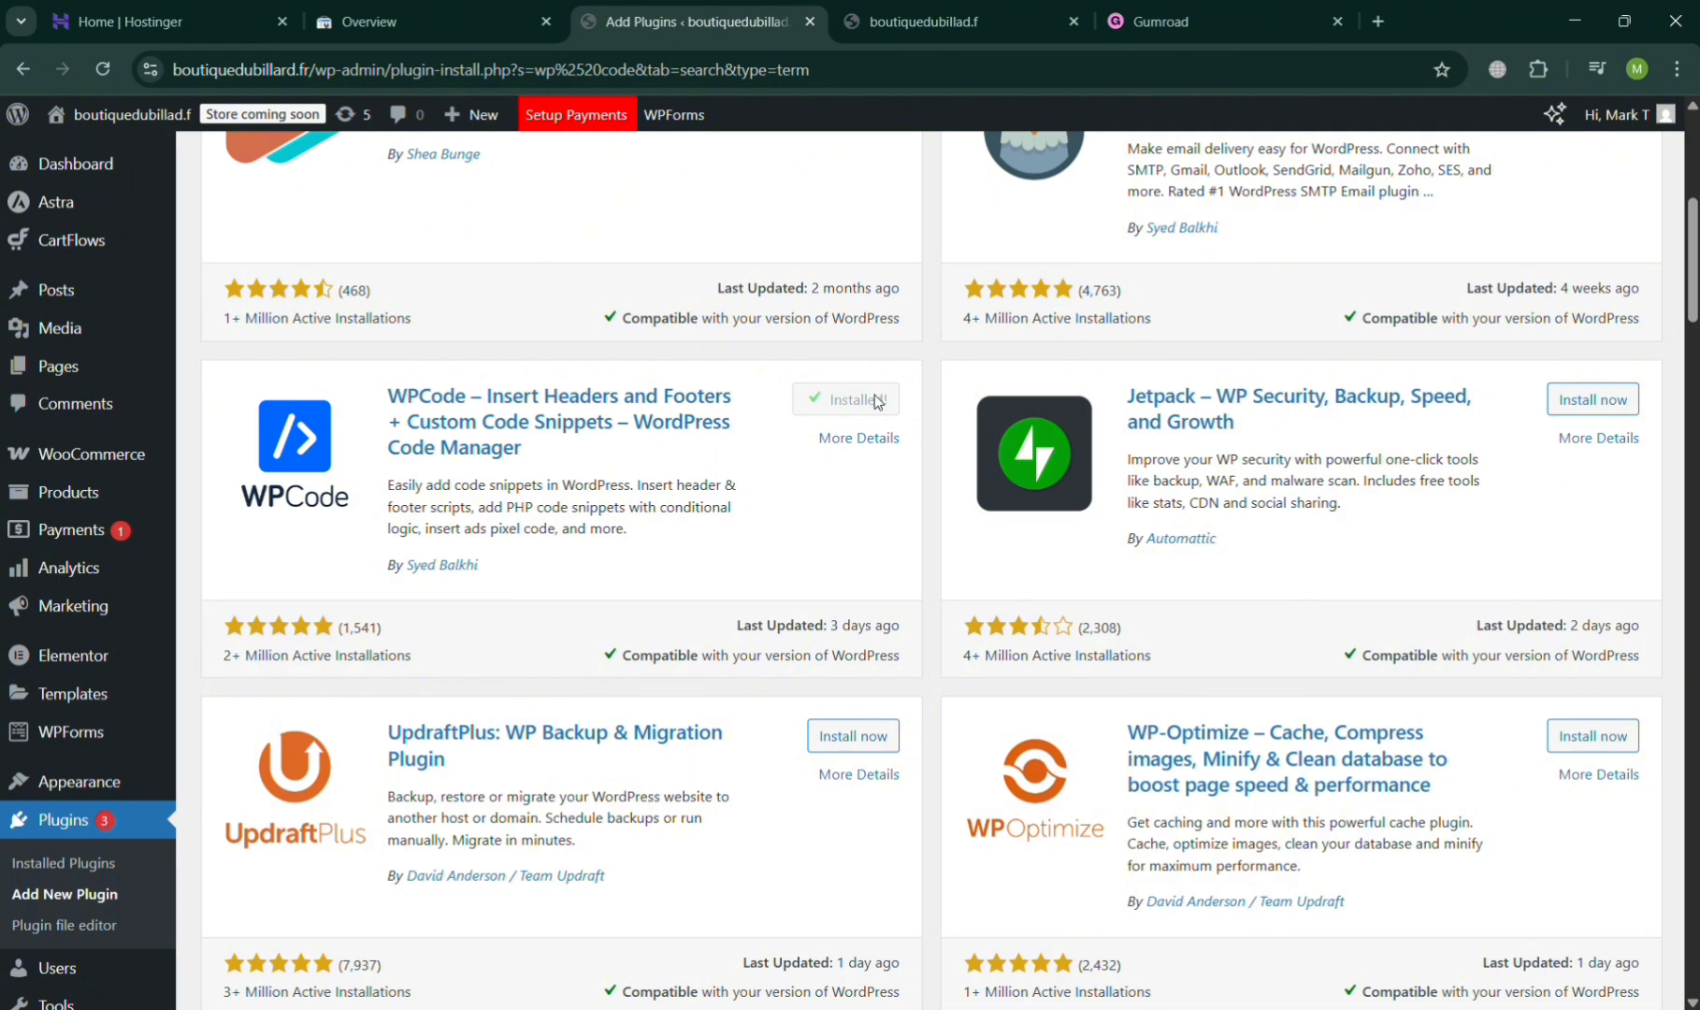
{"action": "left_click", "coordinate": [859, 402]}
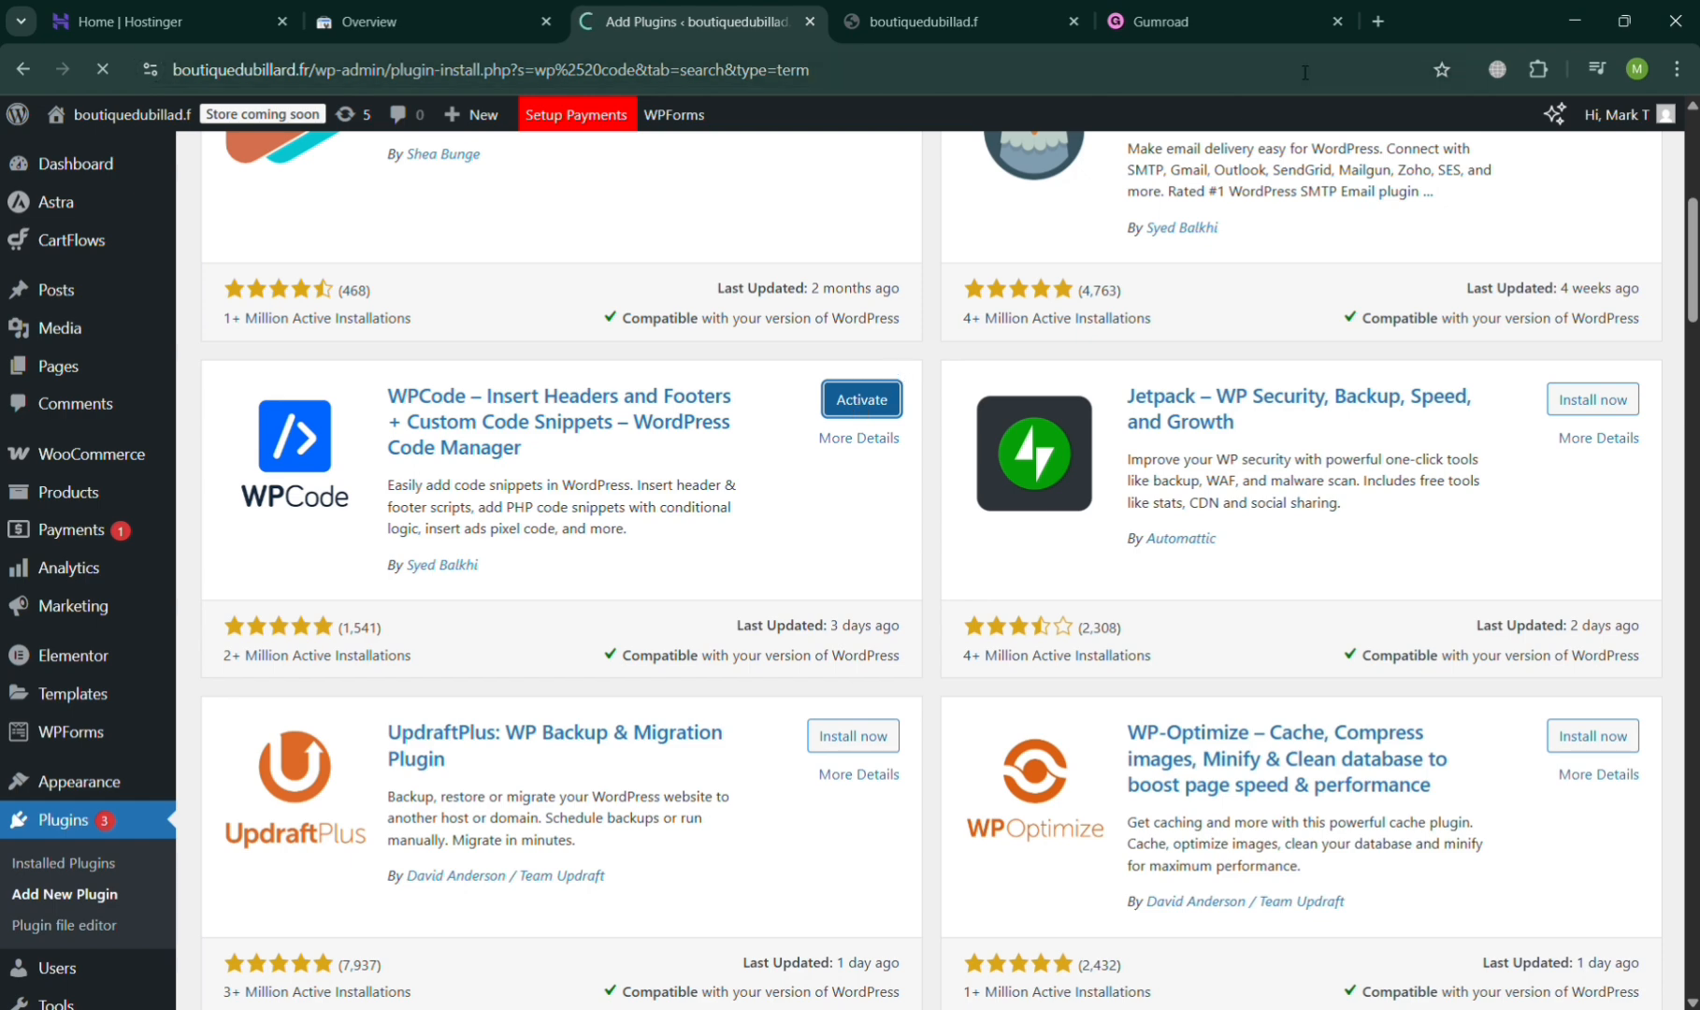
{"action": "left_click", "coordinate": [1338, 25]}
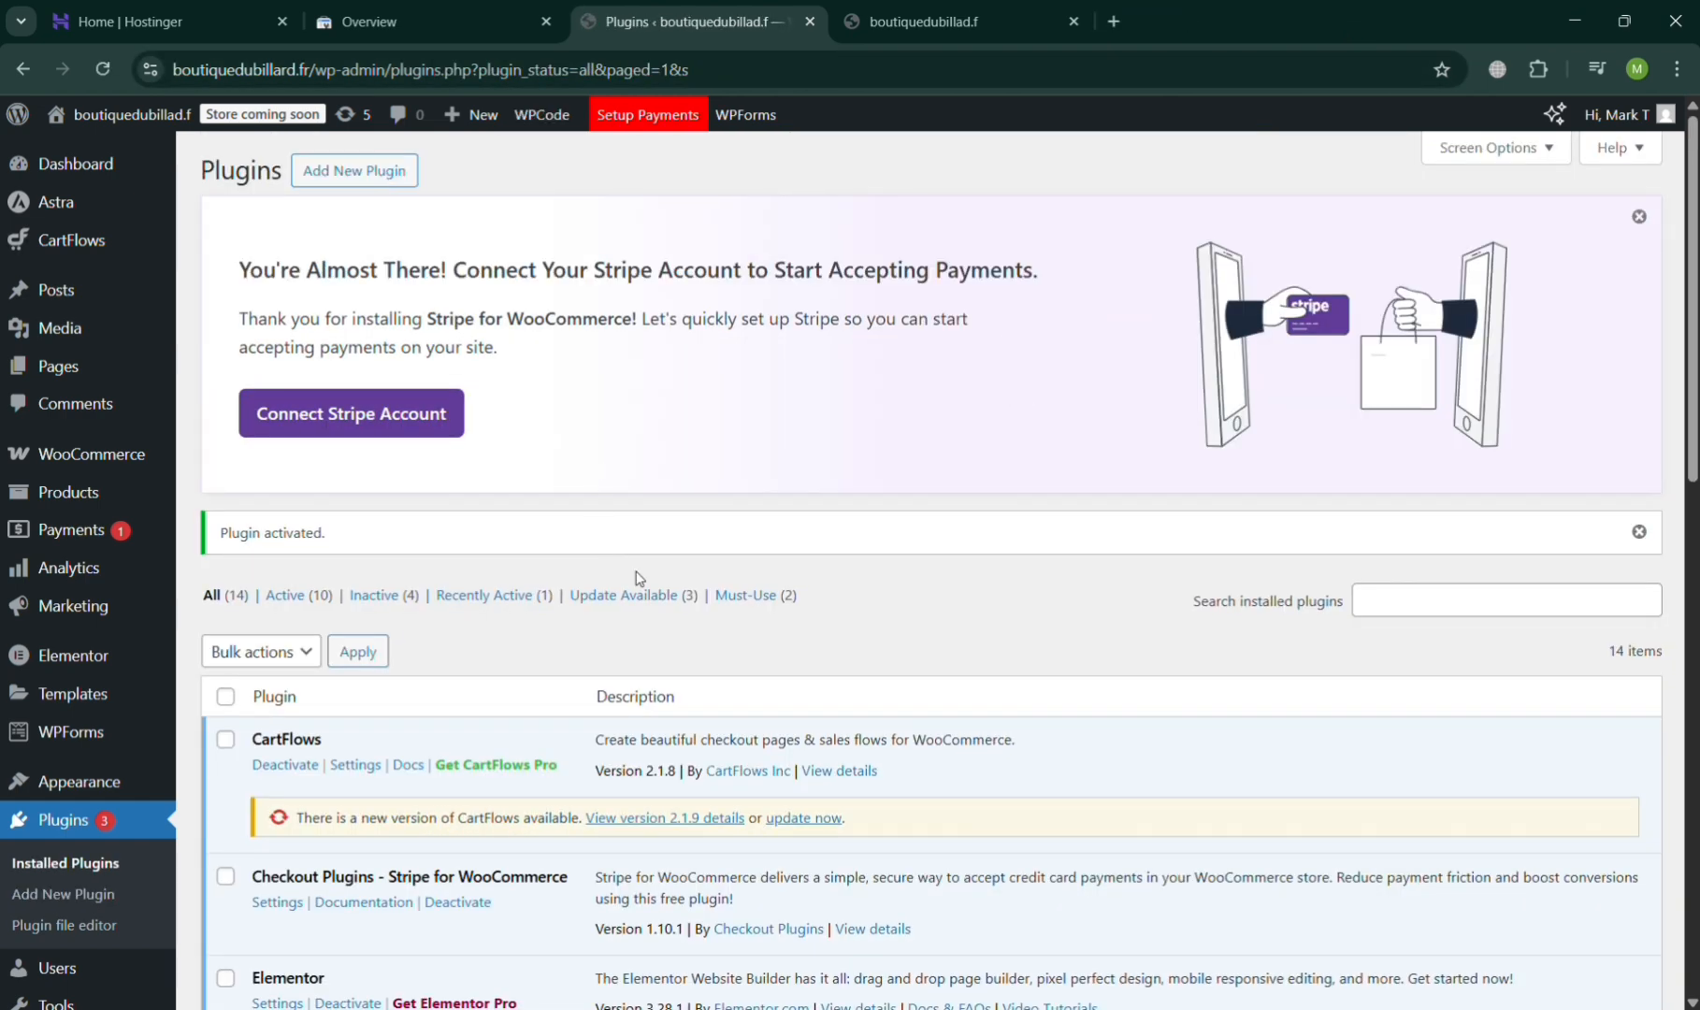
- Start a new custom snippet in WPCode's Code Snippets, opening the choice of code type
{"action": "scroll", "coordinate": [626, 674], "scroll_direction": "down", "scroll_amount": 3}
{"action": "scroll", "coordinate": [627, 688], "scroll_direction": "up", "scroll_amount": 2}
{"action": "scroll", "coordinate": [627, 689], "scroll_direction": "up", "scroll_amount": 1}
{"action": "scroll", "coordinate": [627, 689], "scroll_direction": "down", "scroll_amount": 6}
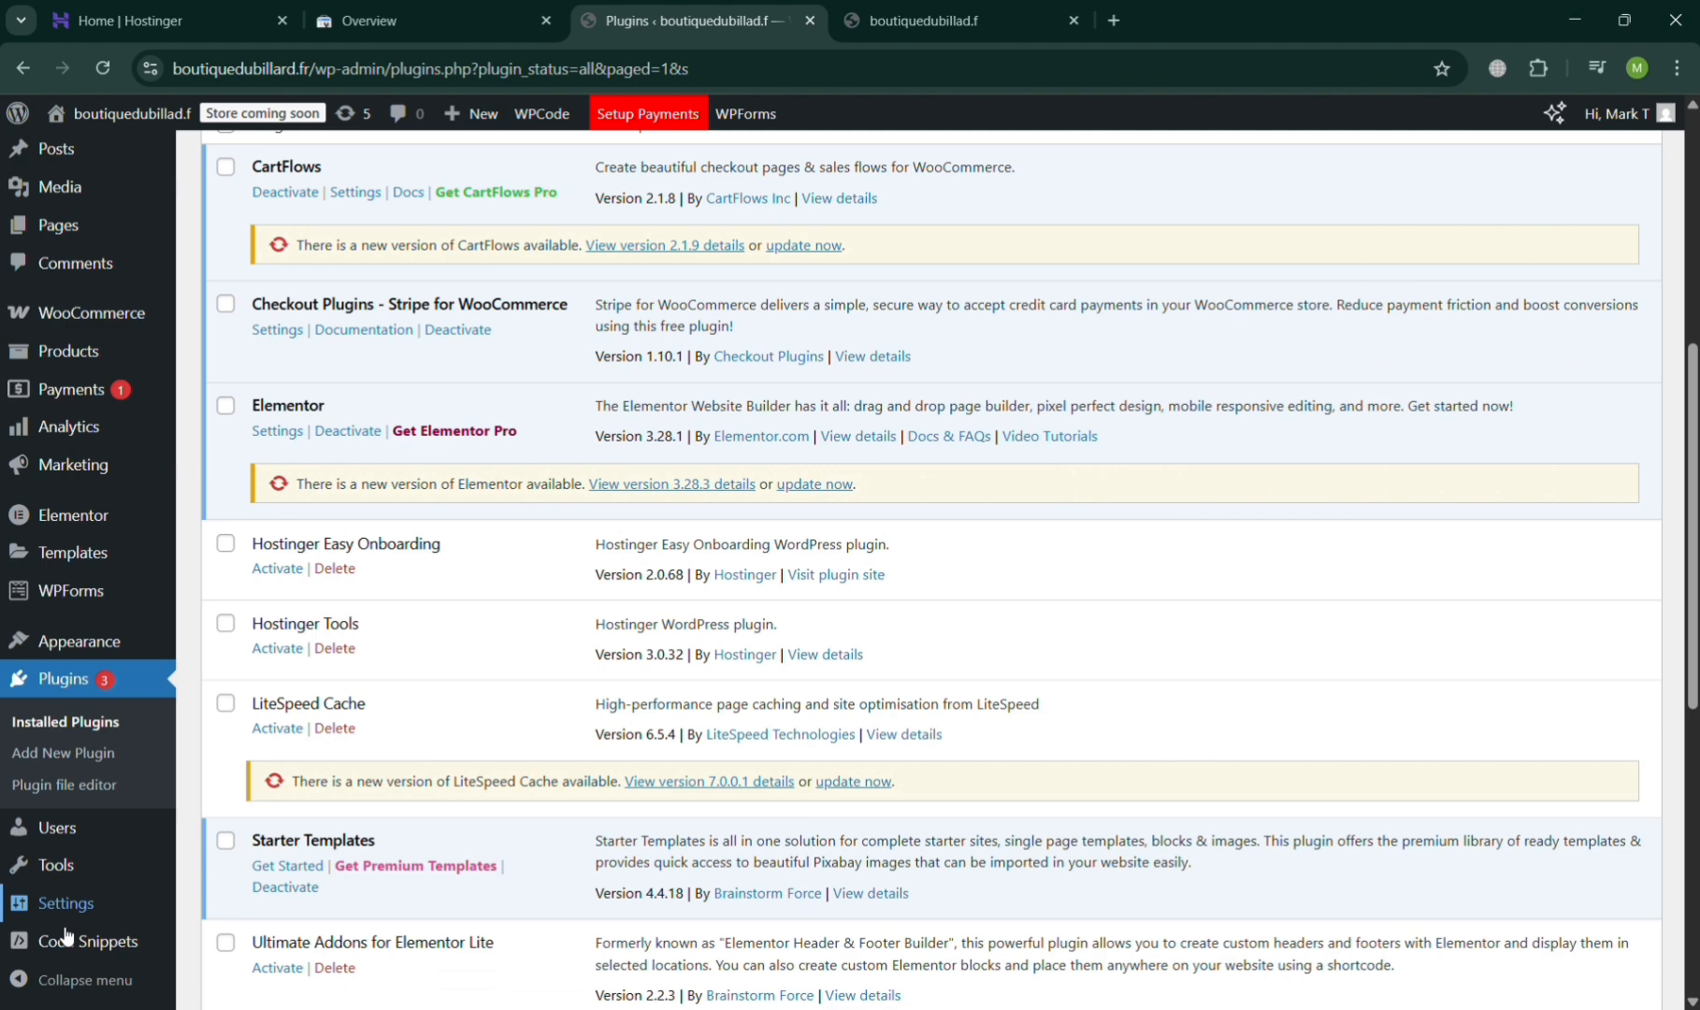
{"action": "left_click", "coordinate": [66, 935]}
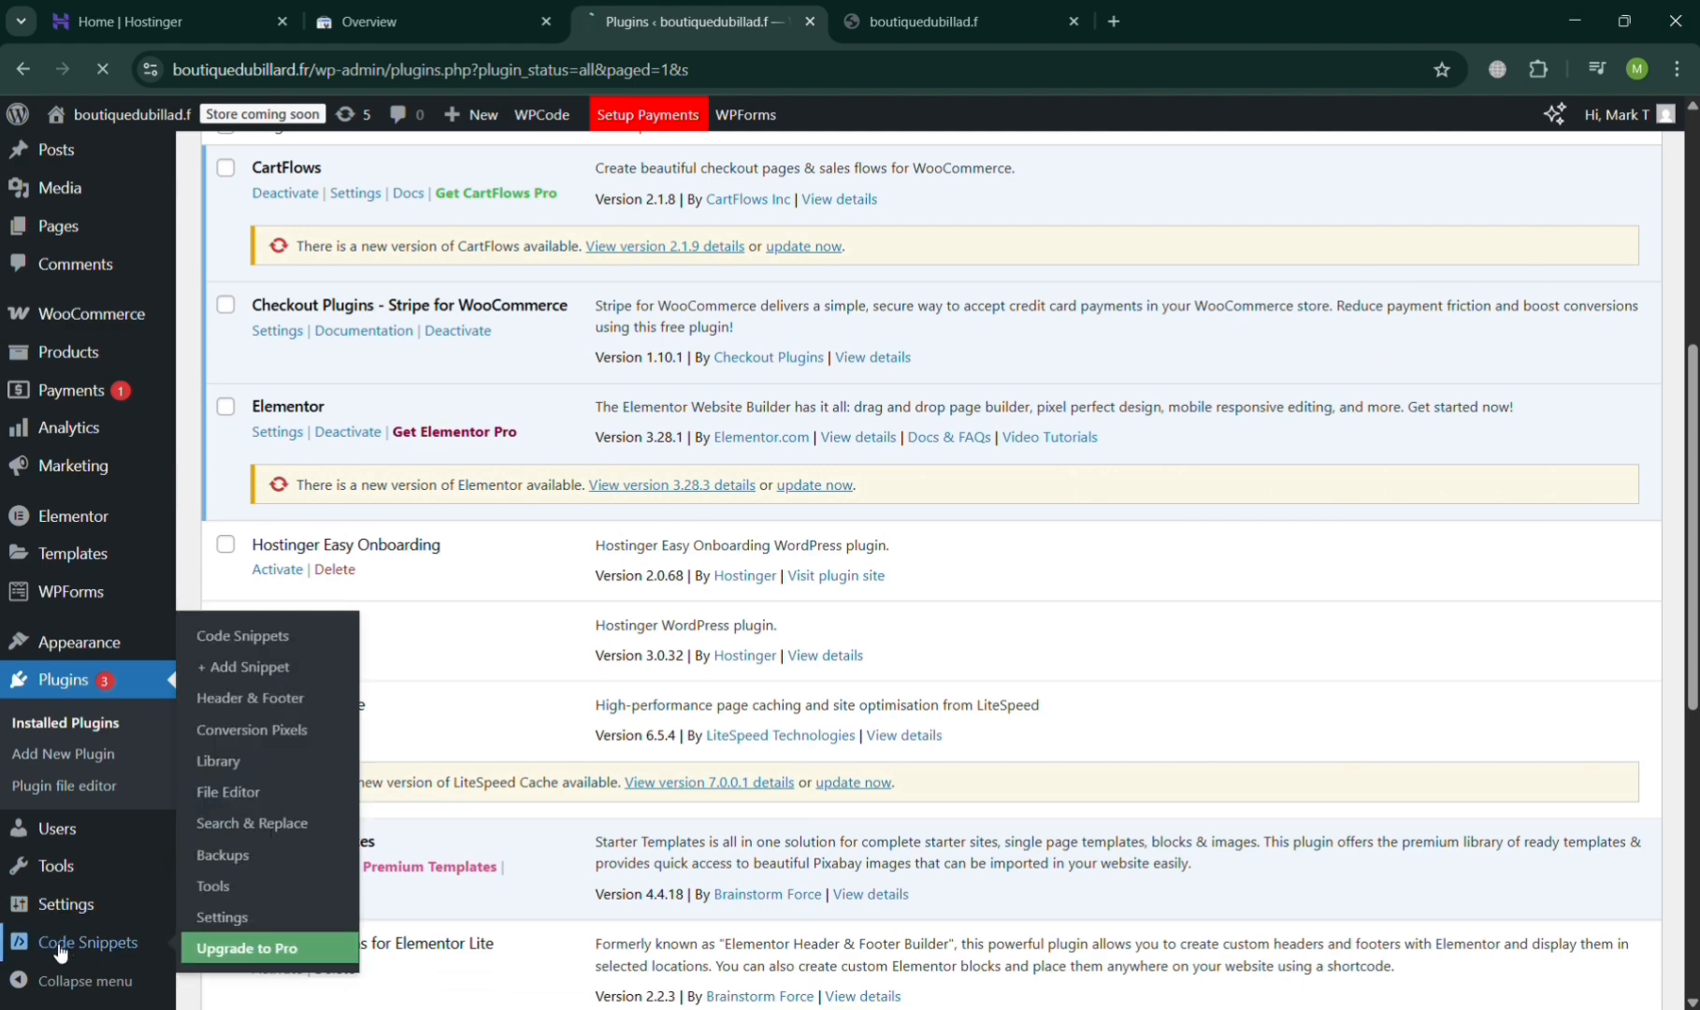
{"action": "left_click", "coordinate": [266, 666]}
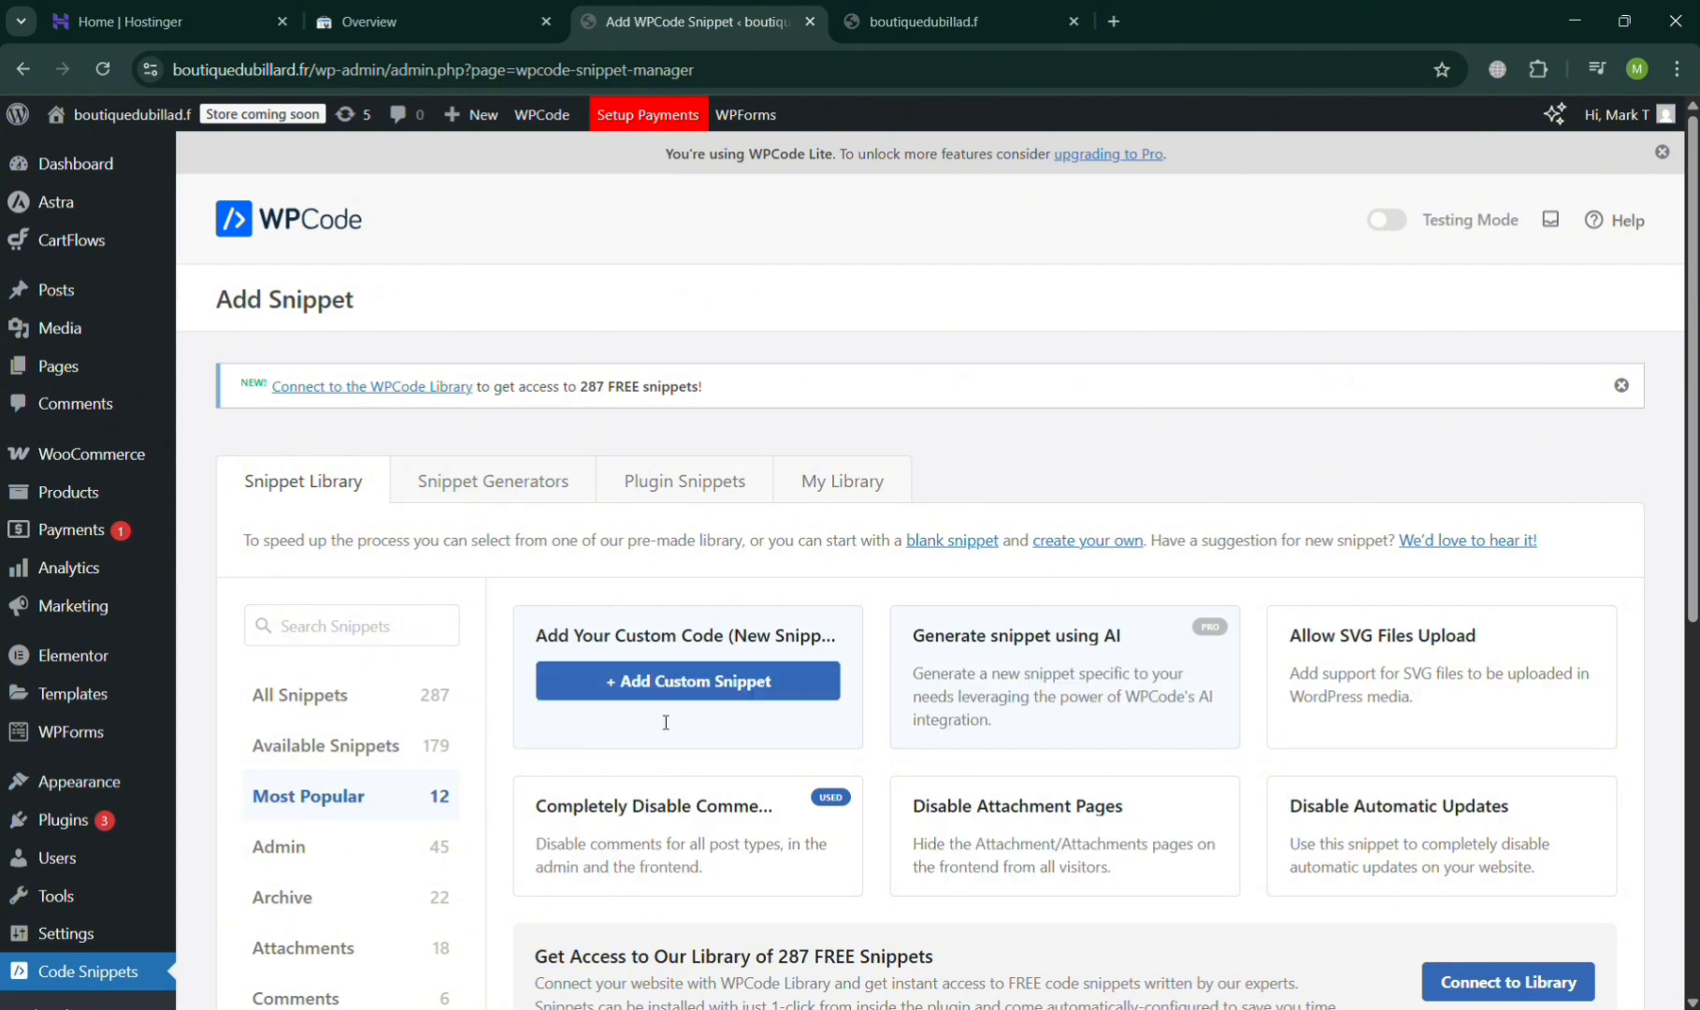
{"action": "left_click", "coordinate": [664, 683]}
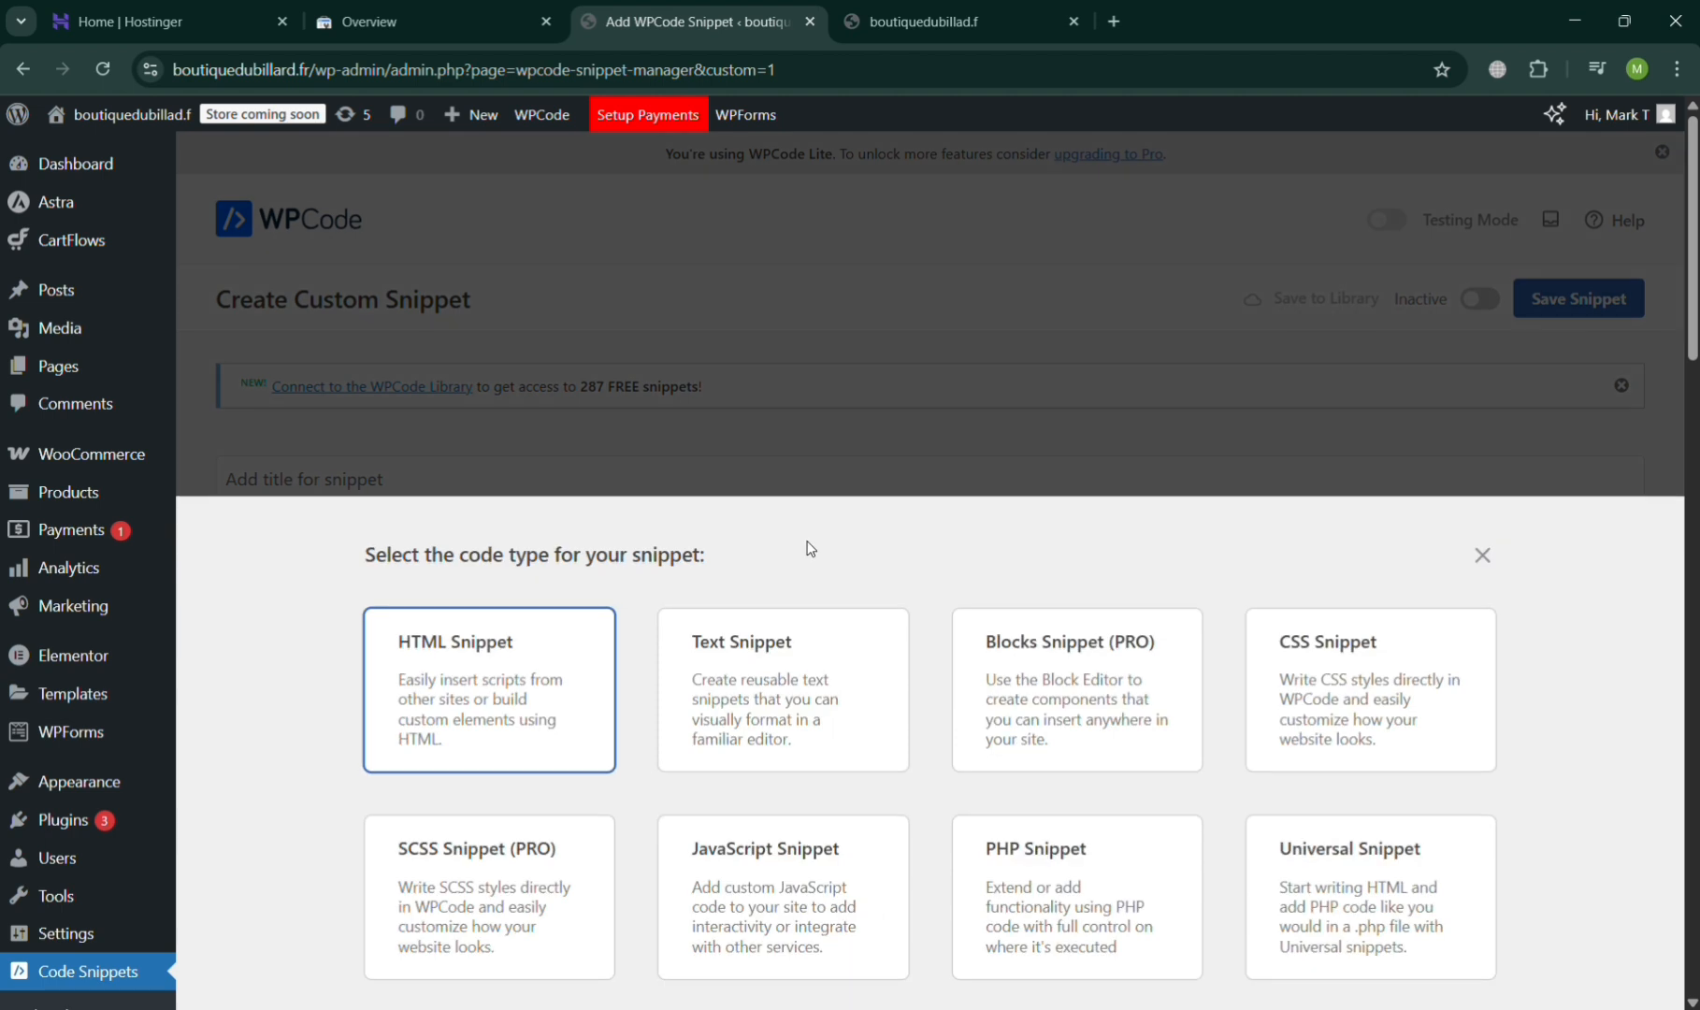
- Create an HTML snippet titled "My Google Search Console" with the copied google-site-verification meta tag as its code
{"action": "left_click", "coordinate": [486, 670]}
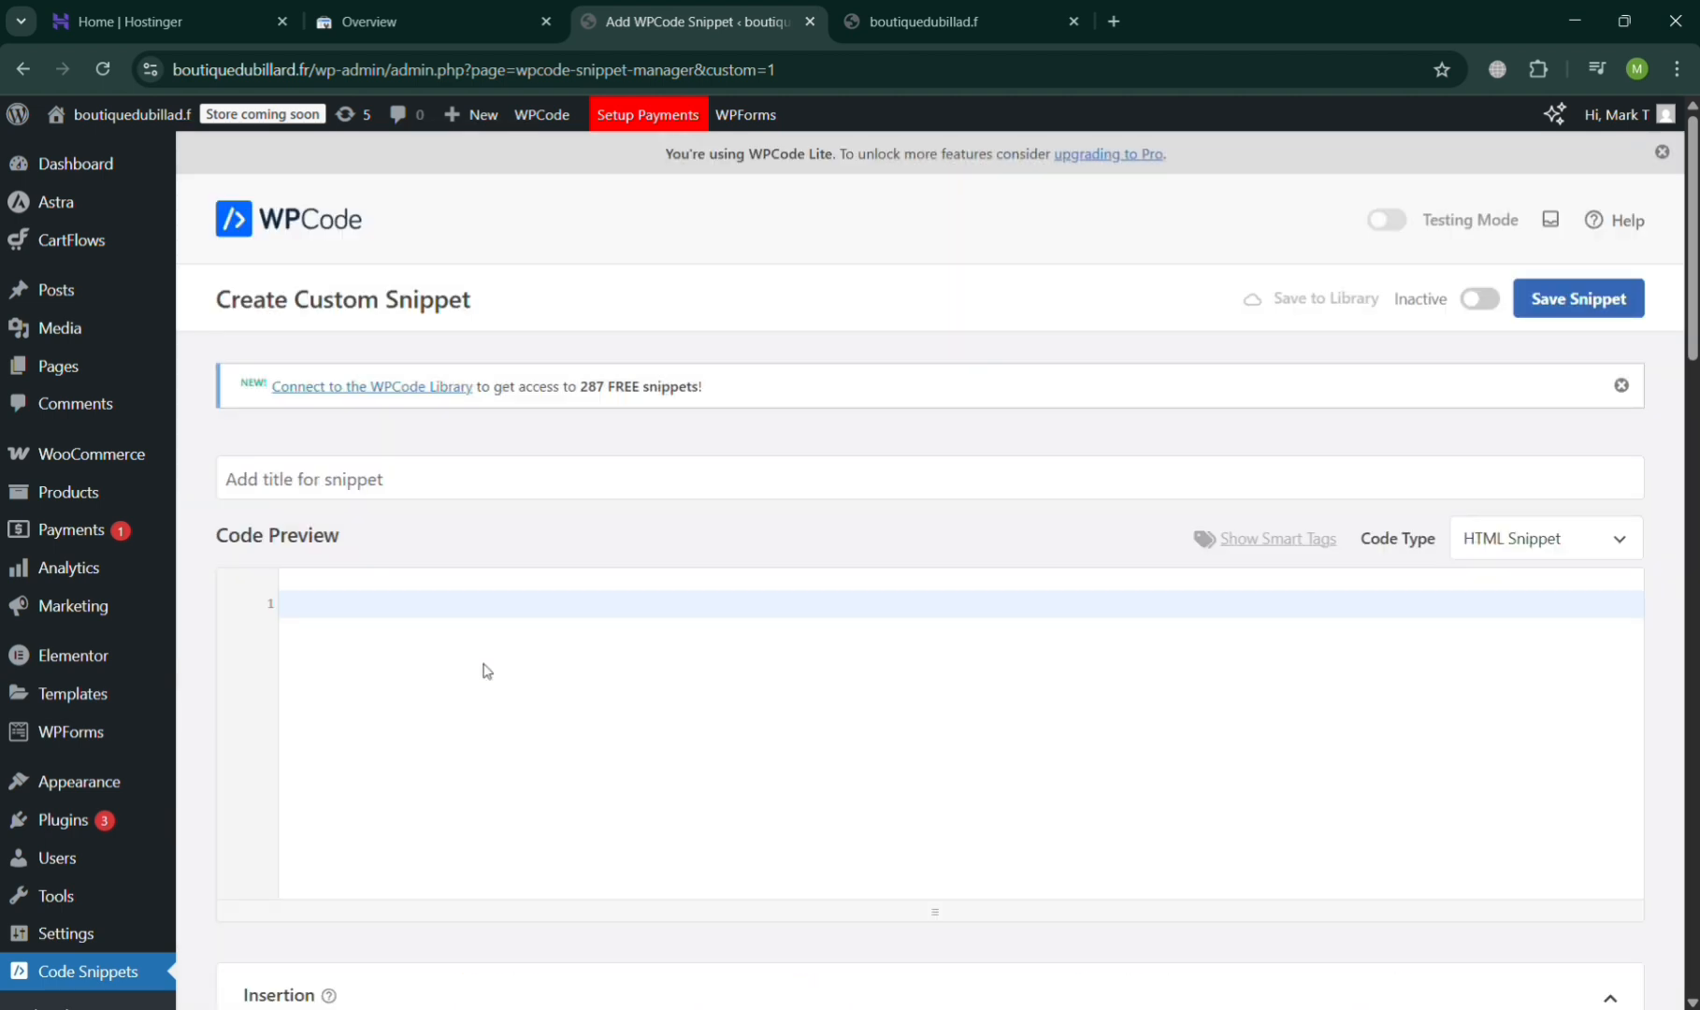
{"action": "left_click", "coordinate": [429, 493]}
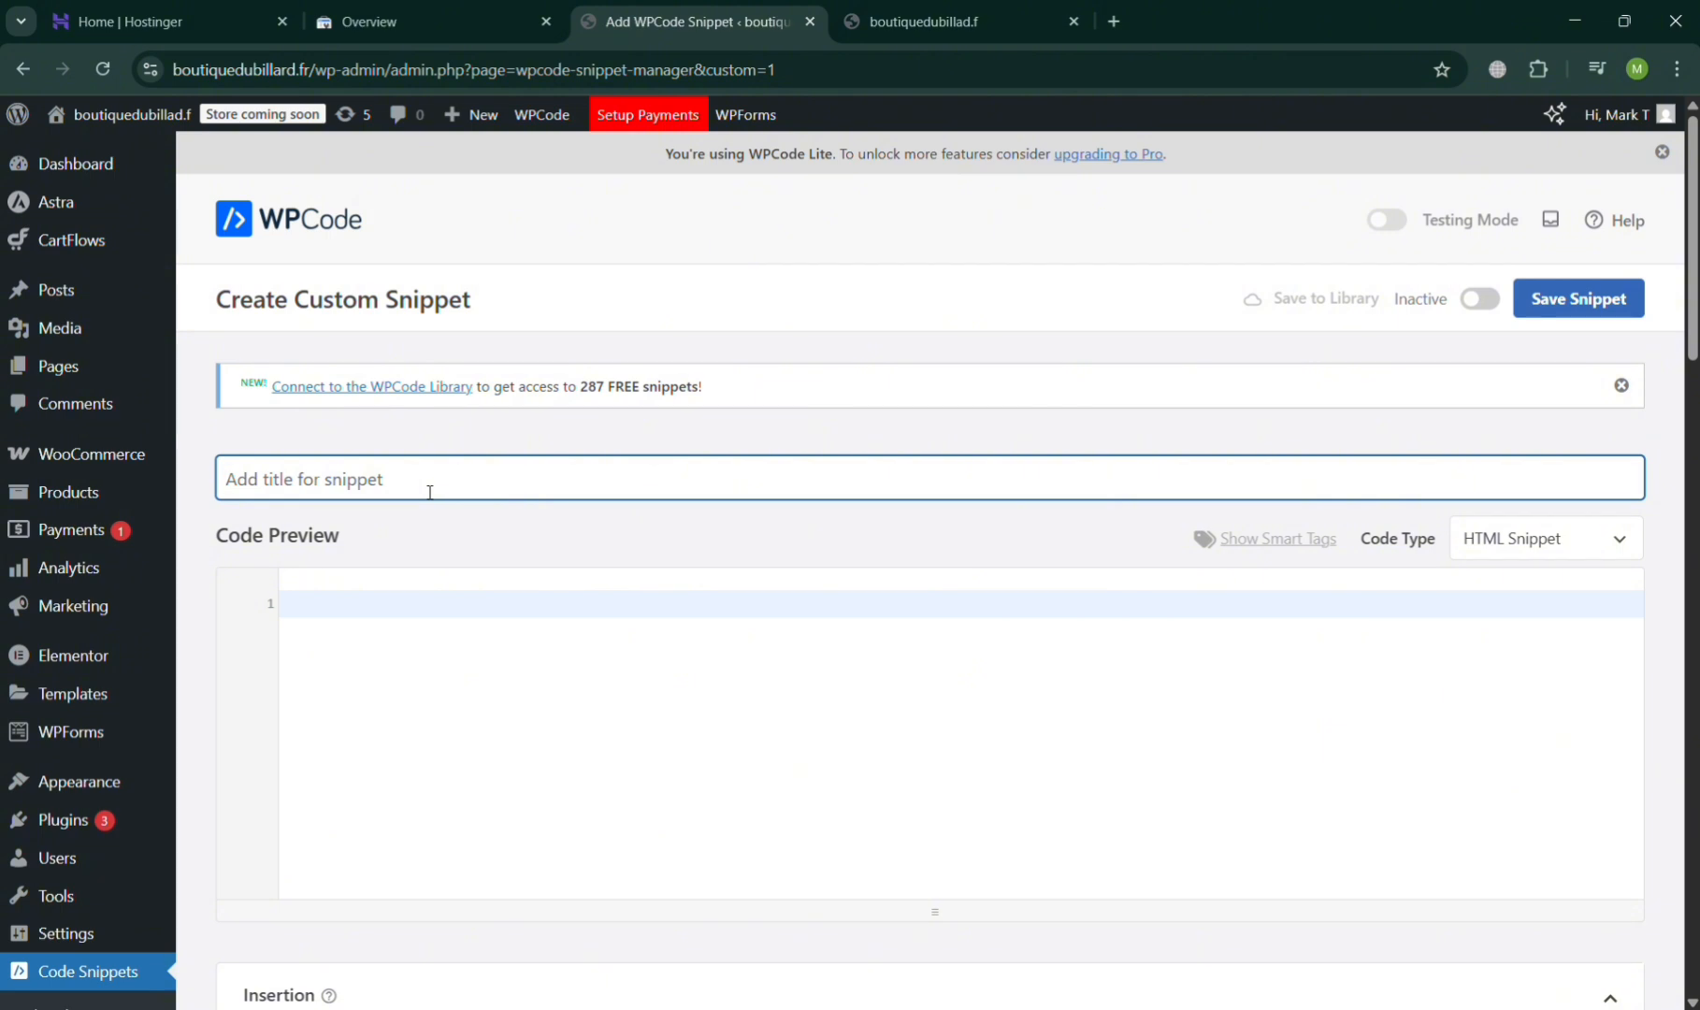
{"action": "type", "text": "My "}
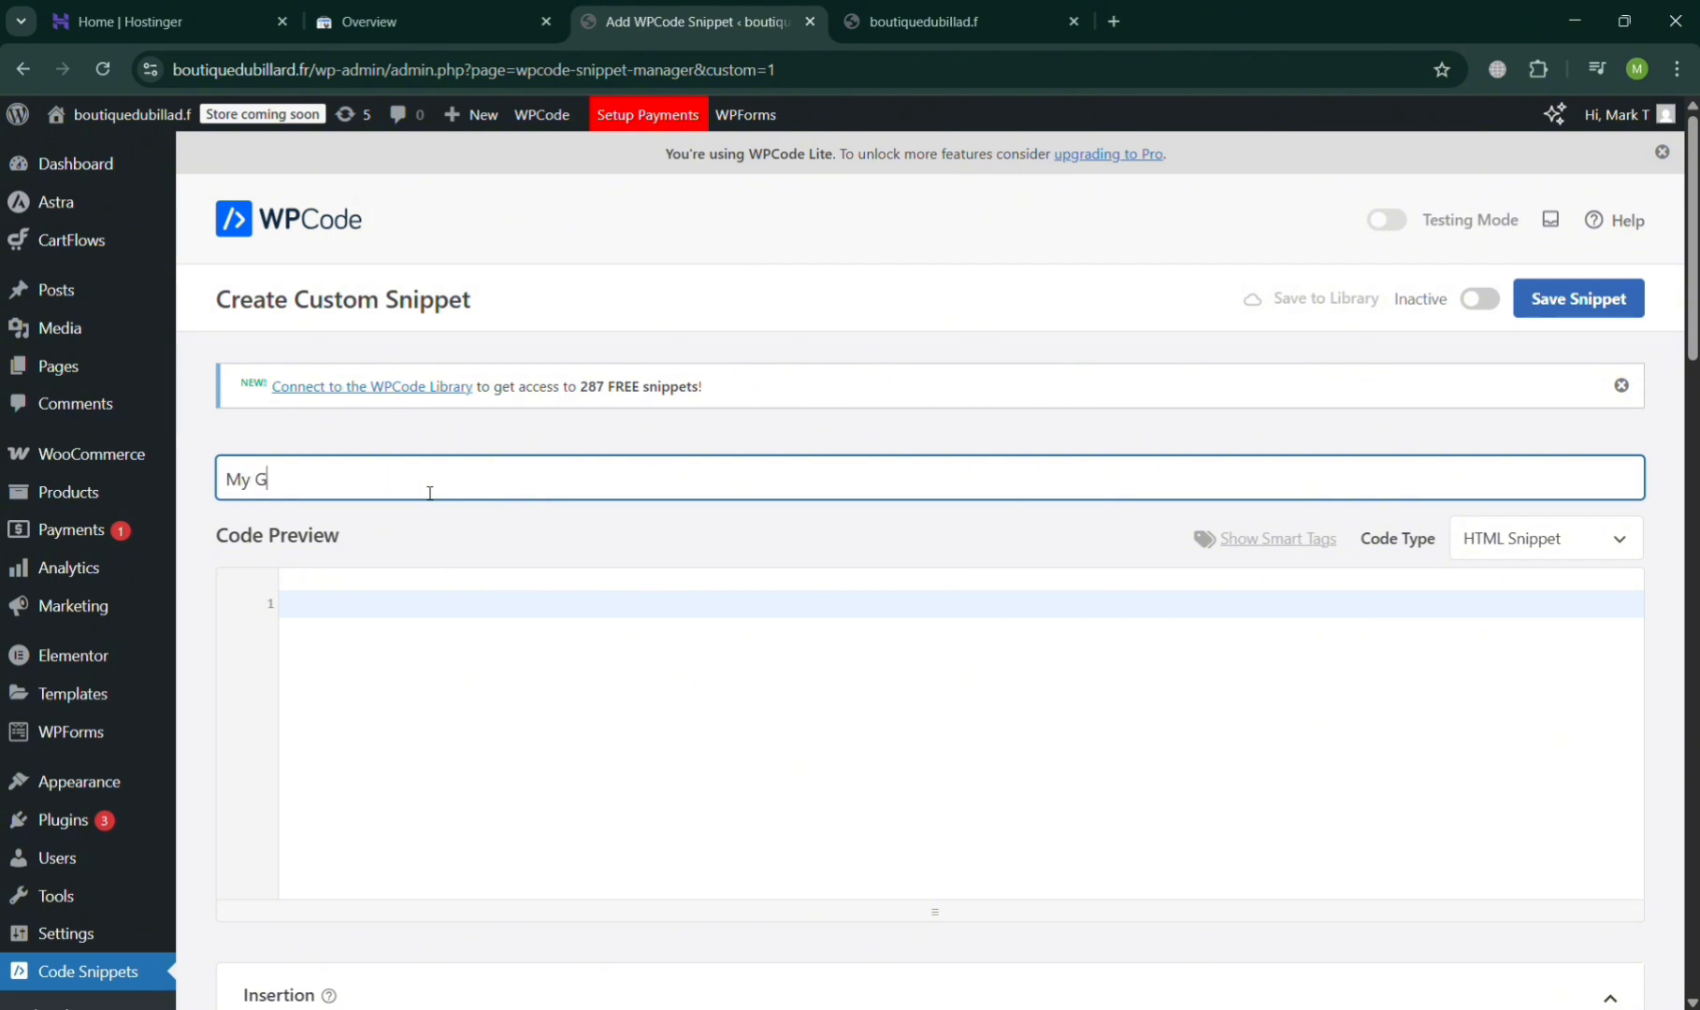
{"action": "type", "text": "Google Search Console"}
{"action": "left_click", "coordinate": [443, 604]}
{"action": "type", "text": "<meta name=\"google-site-verification\" content=\"BMUdYvg8dNiQ7liSJLjA2b825GUHaVyo_uUav2HrwKw\" />"}
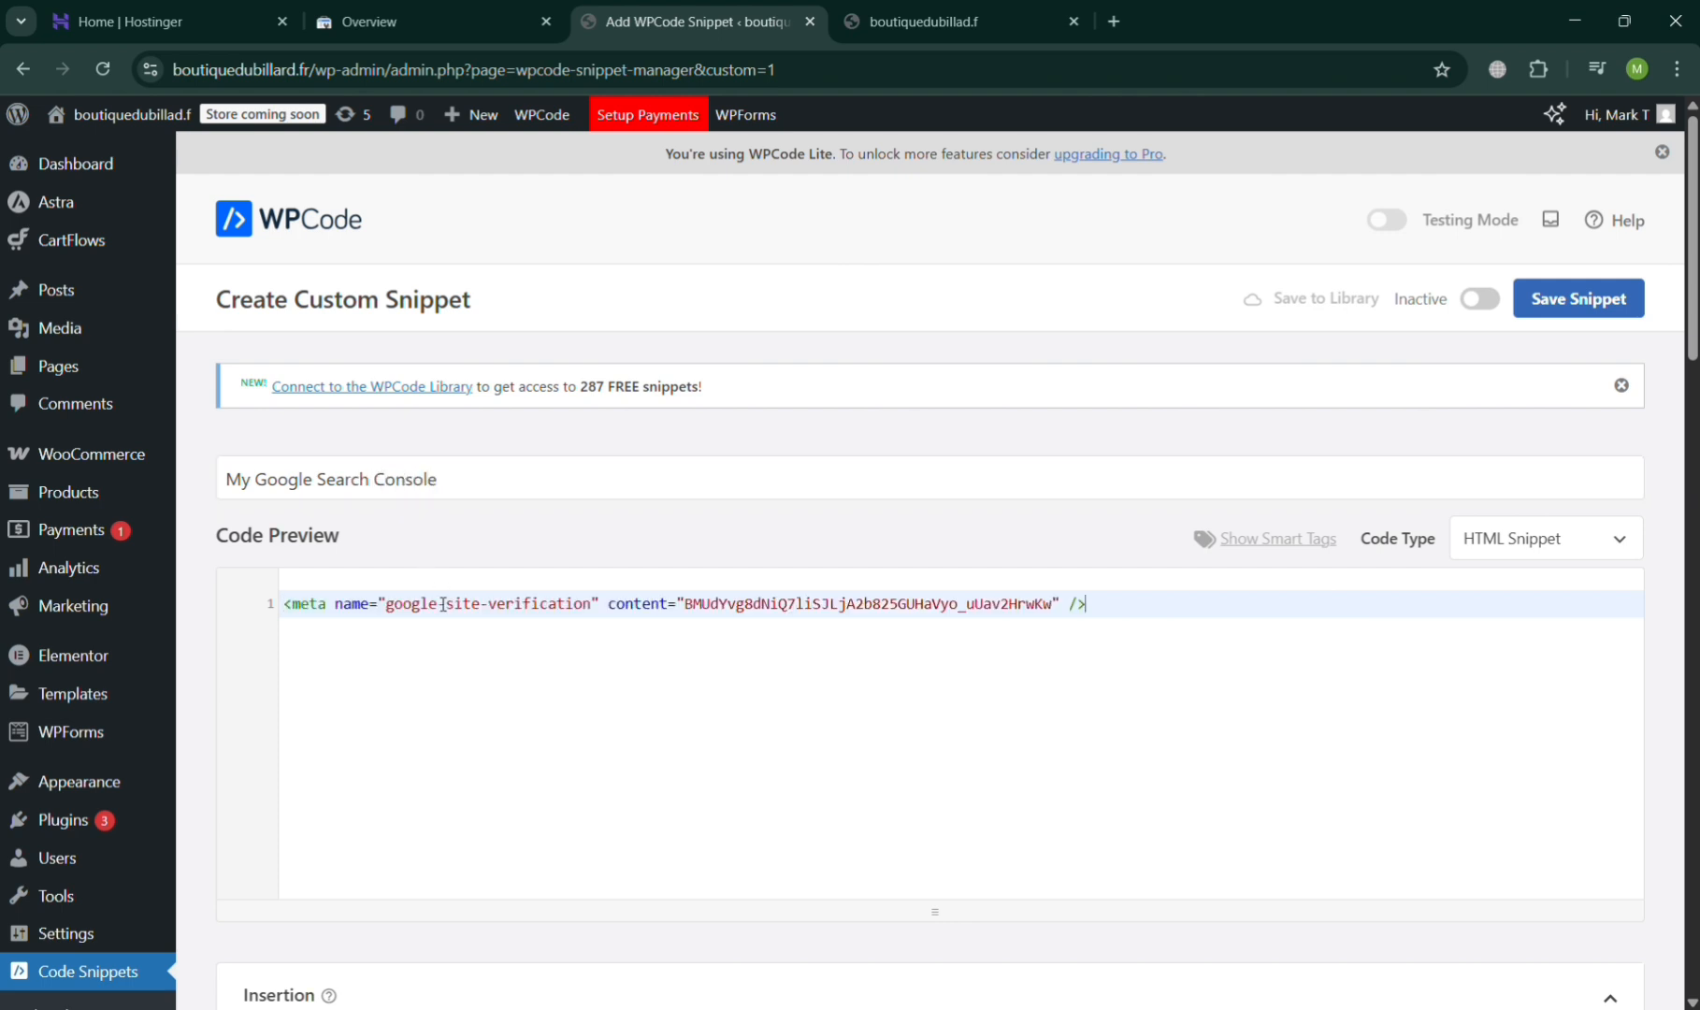
- Review the snippet's insertion location choices, device type, conditional logic and basic info settings, keeping Site Wide Header as the location
{"action": "scroll", "coordinate": [1584, 605], "scroll_direction": "down", "scroll_amount": 3}
{"action": "scroll", "coordinate": [1584, 605], "scroll_direction": "down", "scroll_amount": 7}
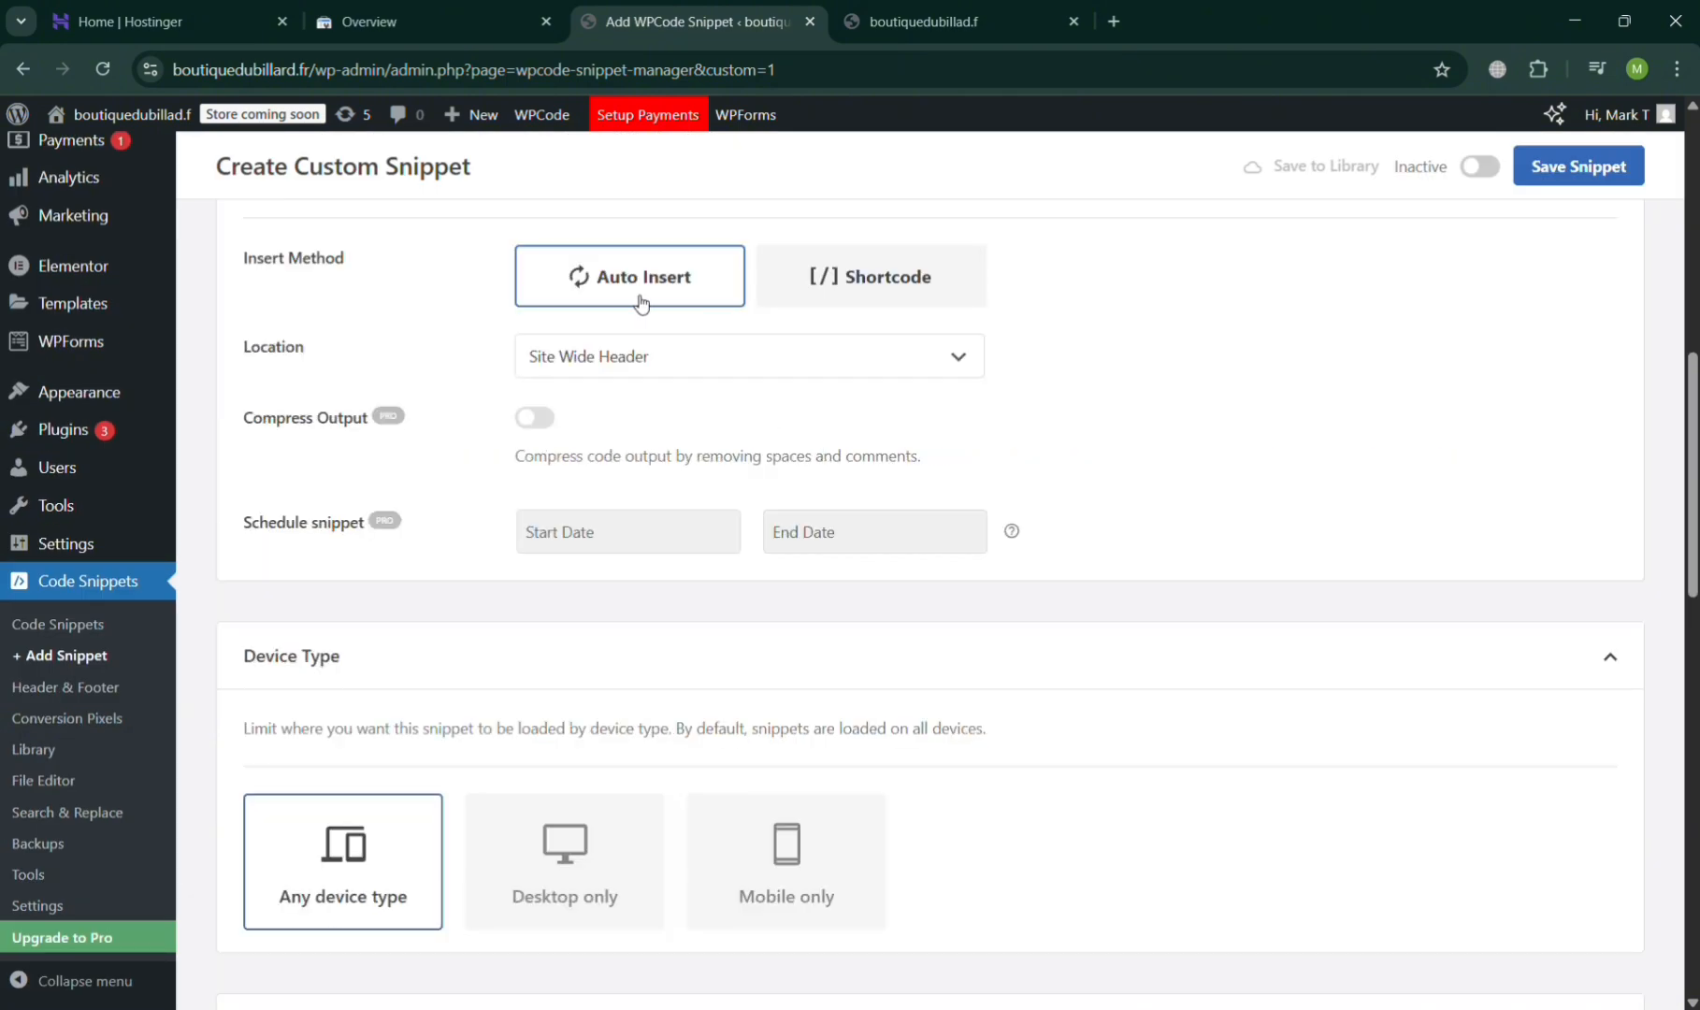
{"action": "left_click", "coordinate": [663, 371]}
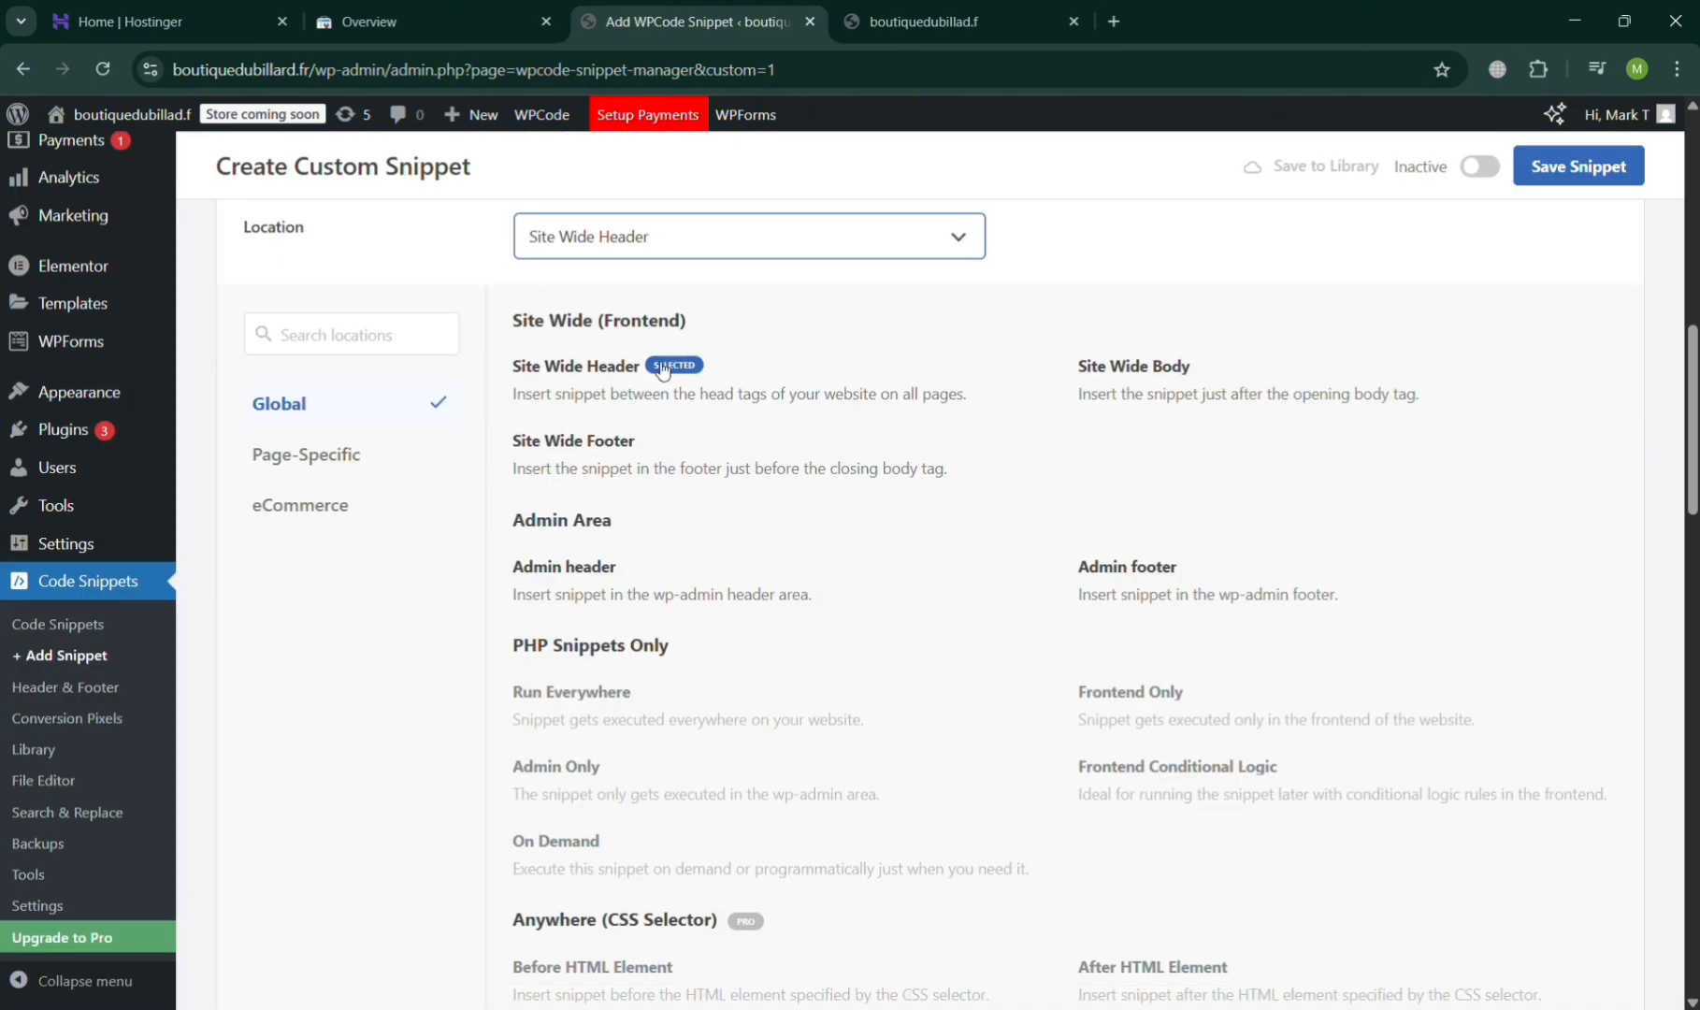
{"action": "left_click", "coordinate": [769, 248]}
{"action": "scroll", "coordinate": [776, 249], "scroll_direction": "up", "scroll_amount": 2}
{"action": "scroll", "coordinate": [715, 767], "scroll_direction": "down", "scroll_amount": 4}
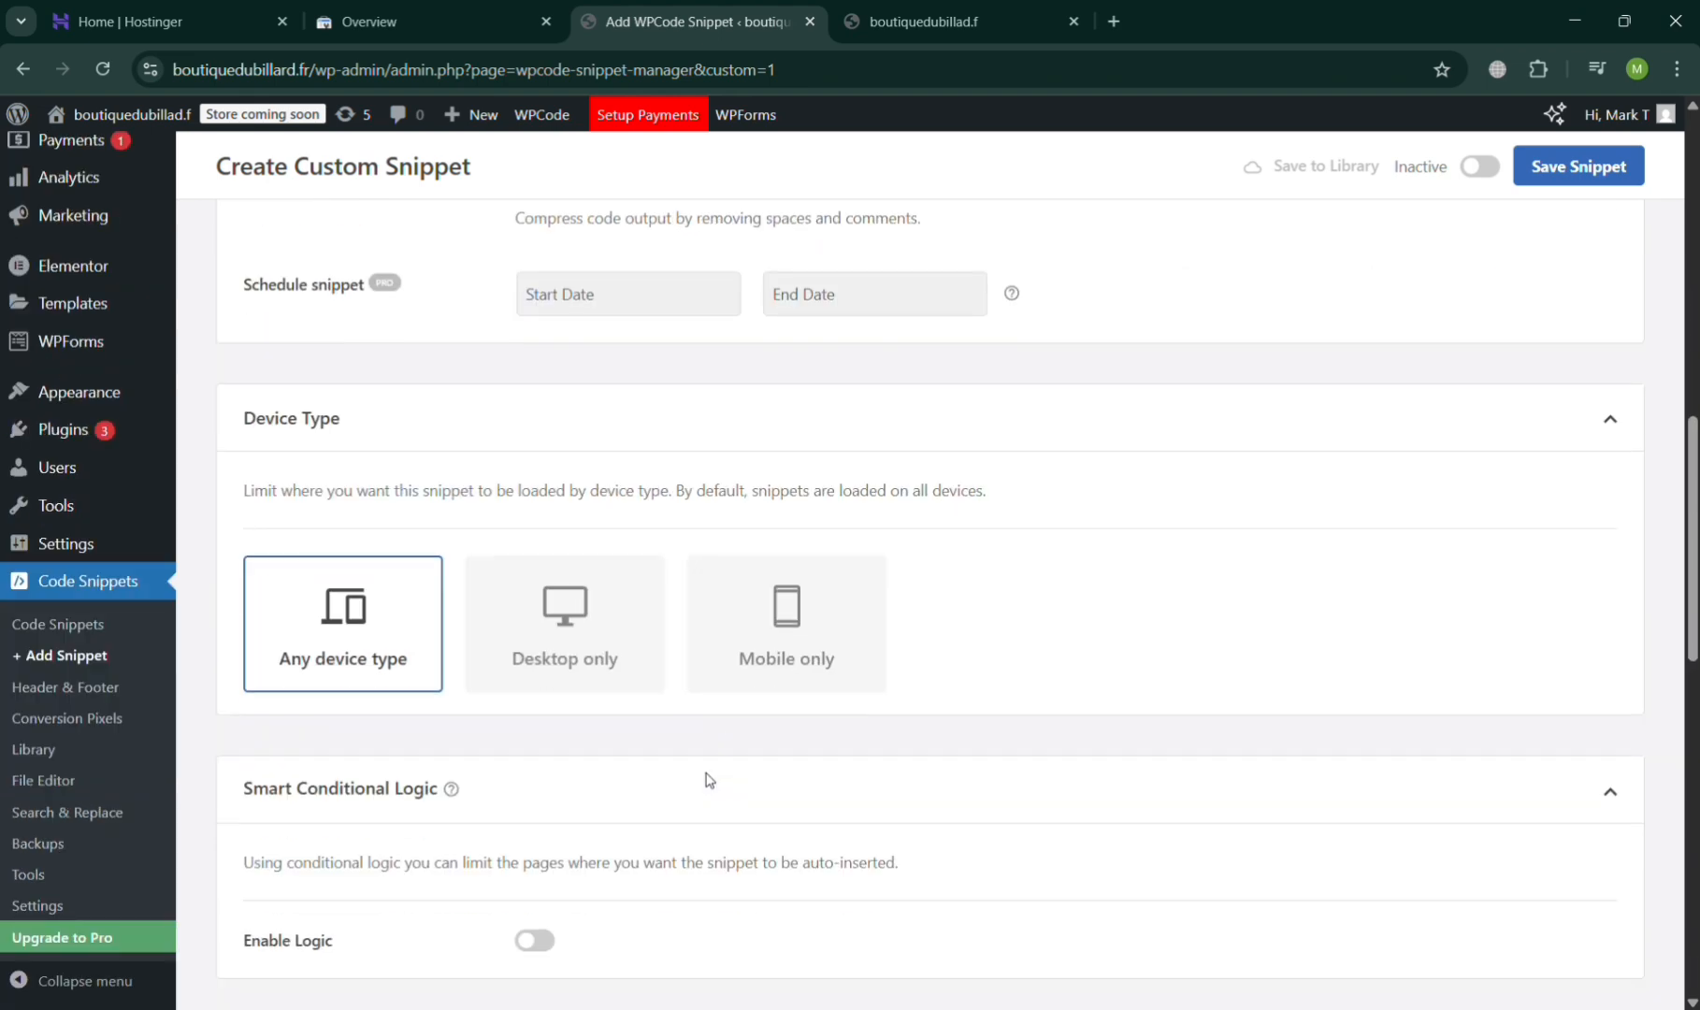
{"action": "scroll", "coordinate": [654, 769], "scroll_direction": "down", "scroll_amount": 10}
{"action": "scroll", "coordinate": [1076, 711], "scroll_direction": "up", "scroll_amount": 12}
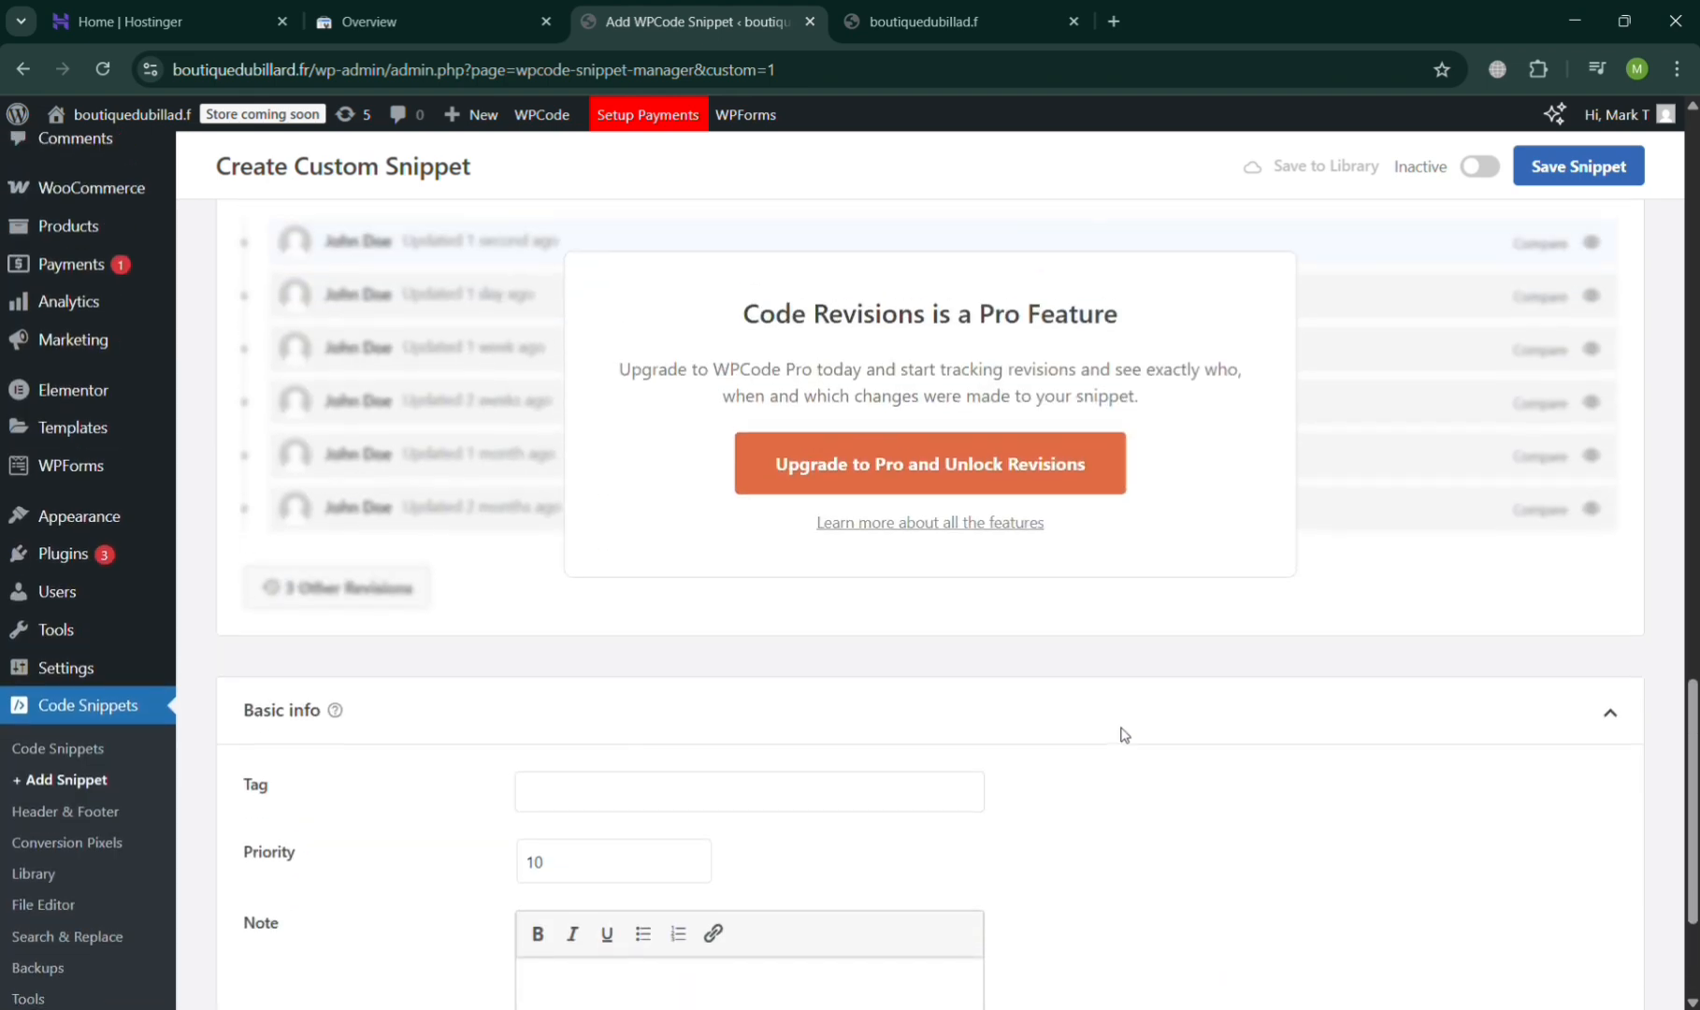
{"action": "scroll", "coordinate": [1087, 683], "scroll_direction": "up", "scroll_amount": 9}
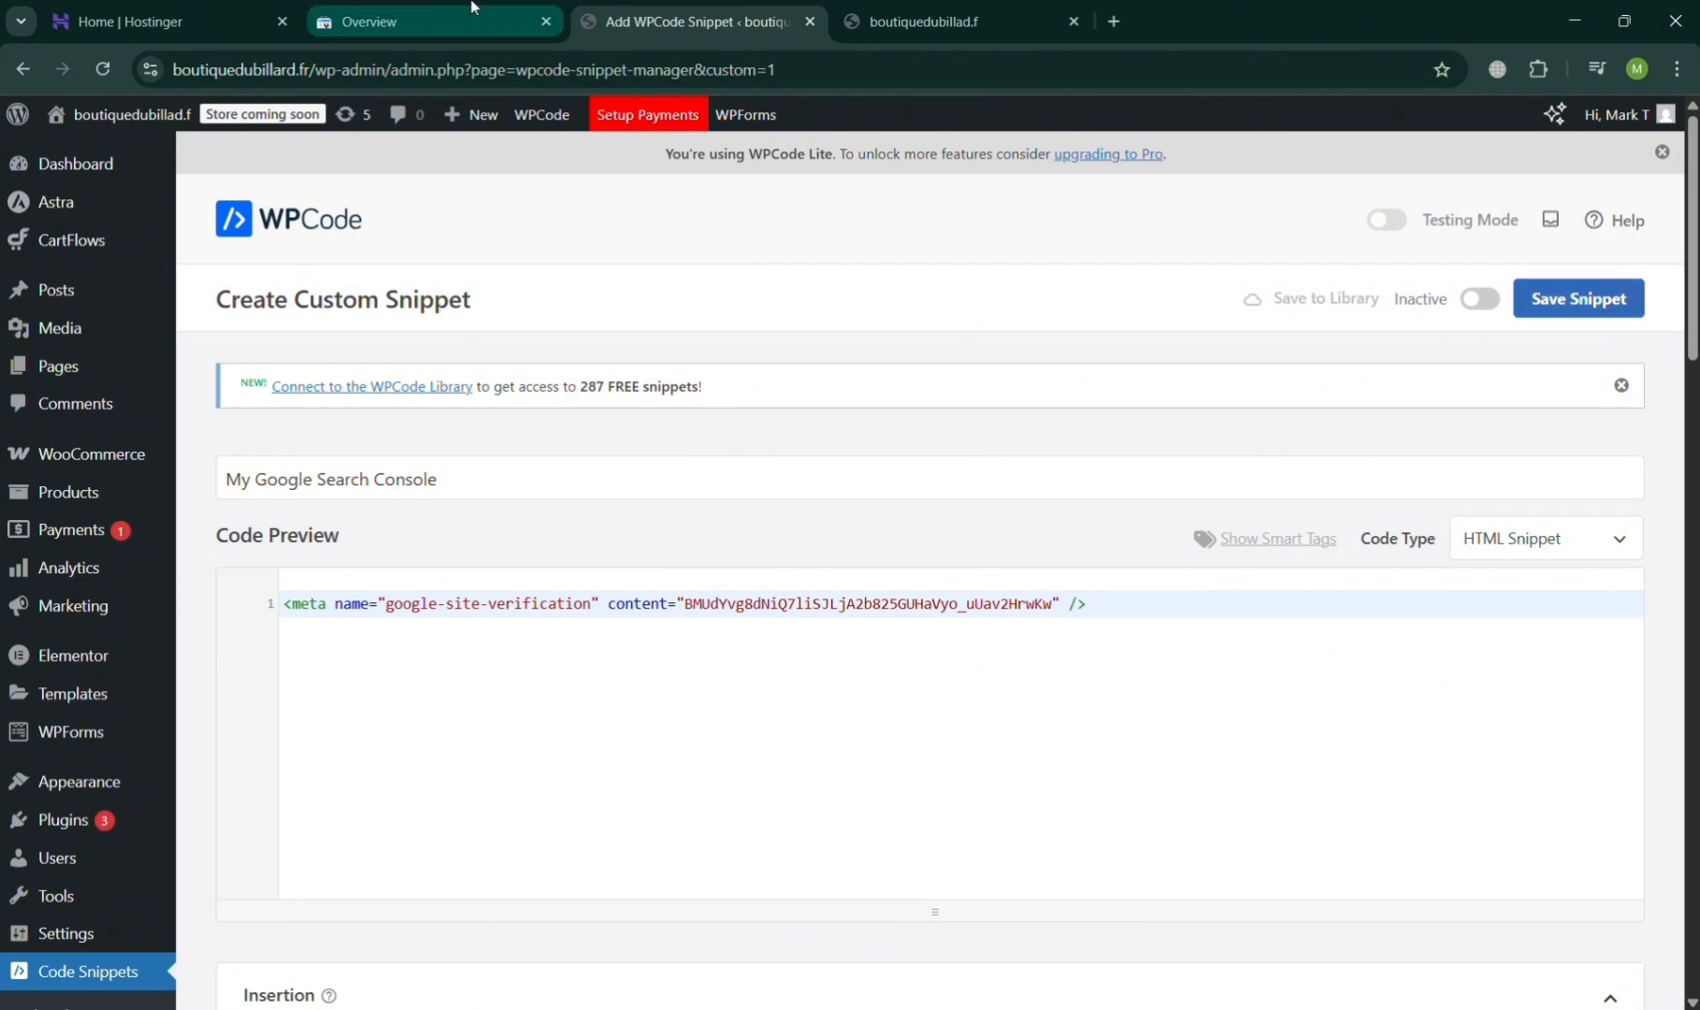
- Switch to Google Search Console and close the Verify ownership dialog
{"action": "left_click", "coordinate": [322, 18]}
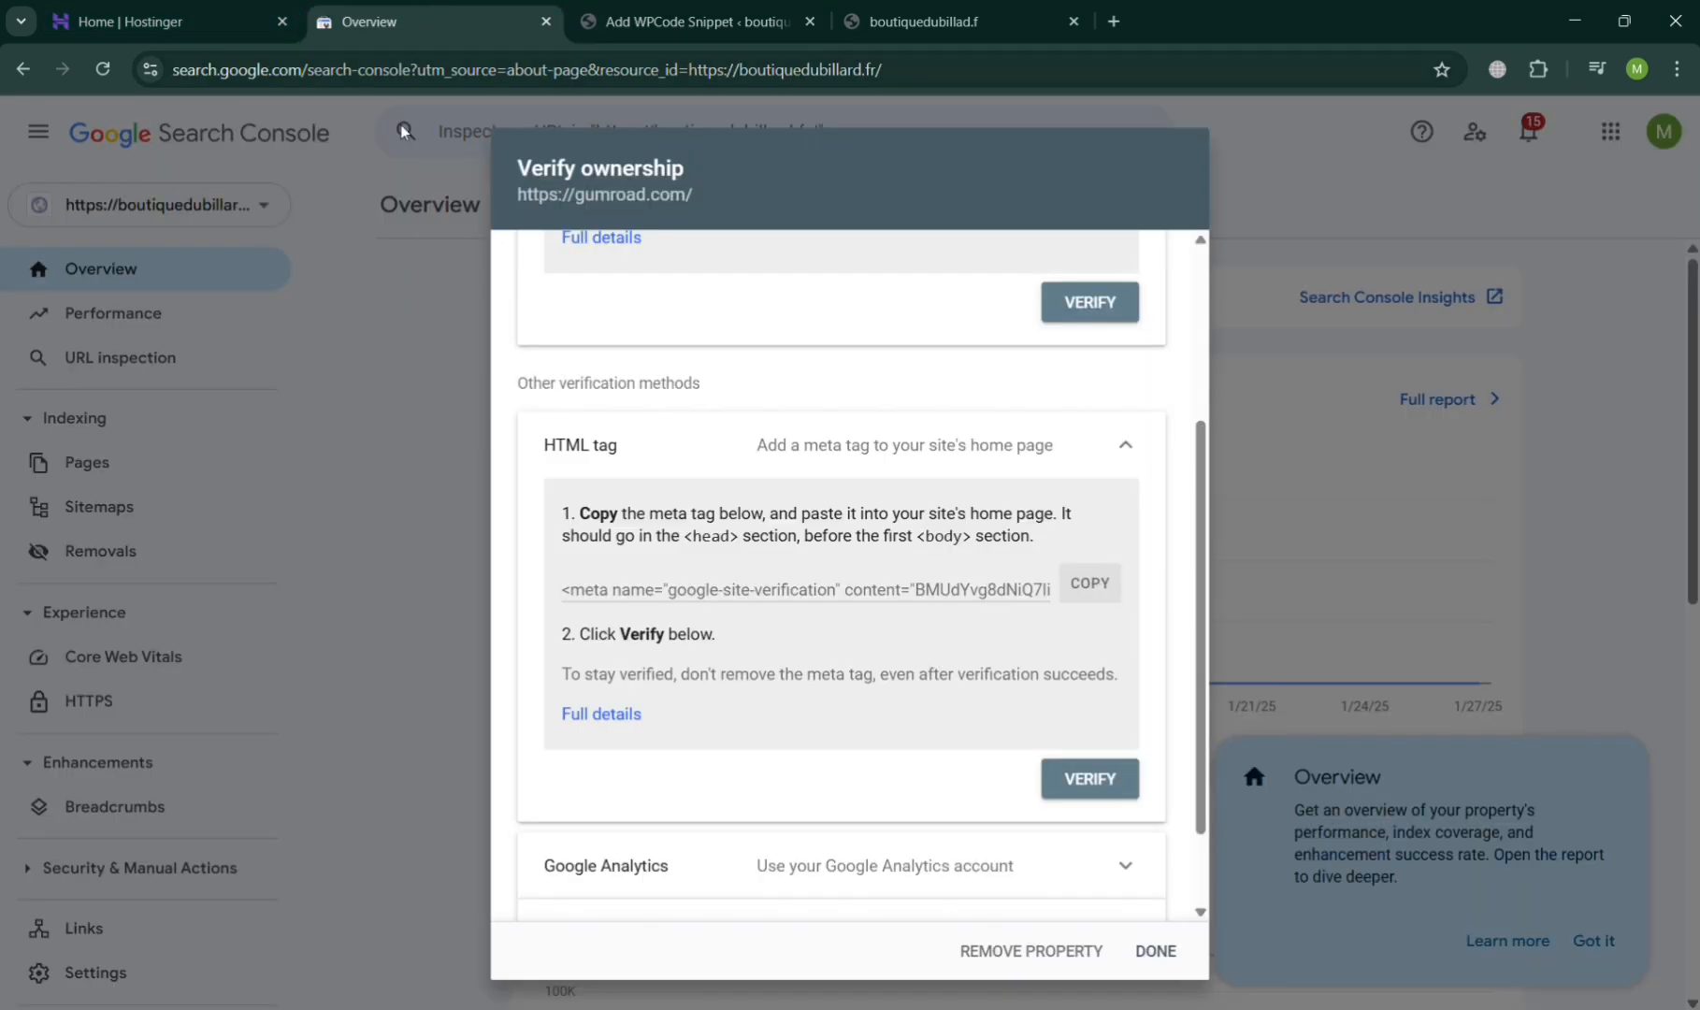
{"action": "left_click", "coordinate": [1152, 951]}
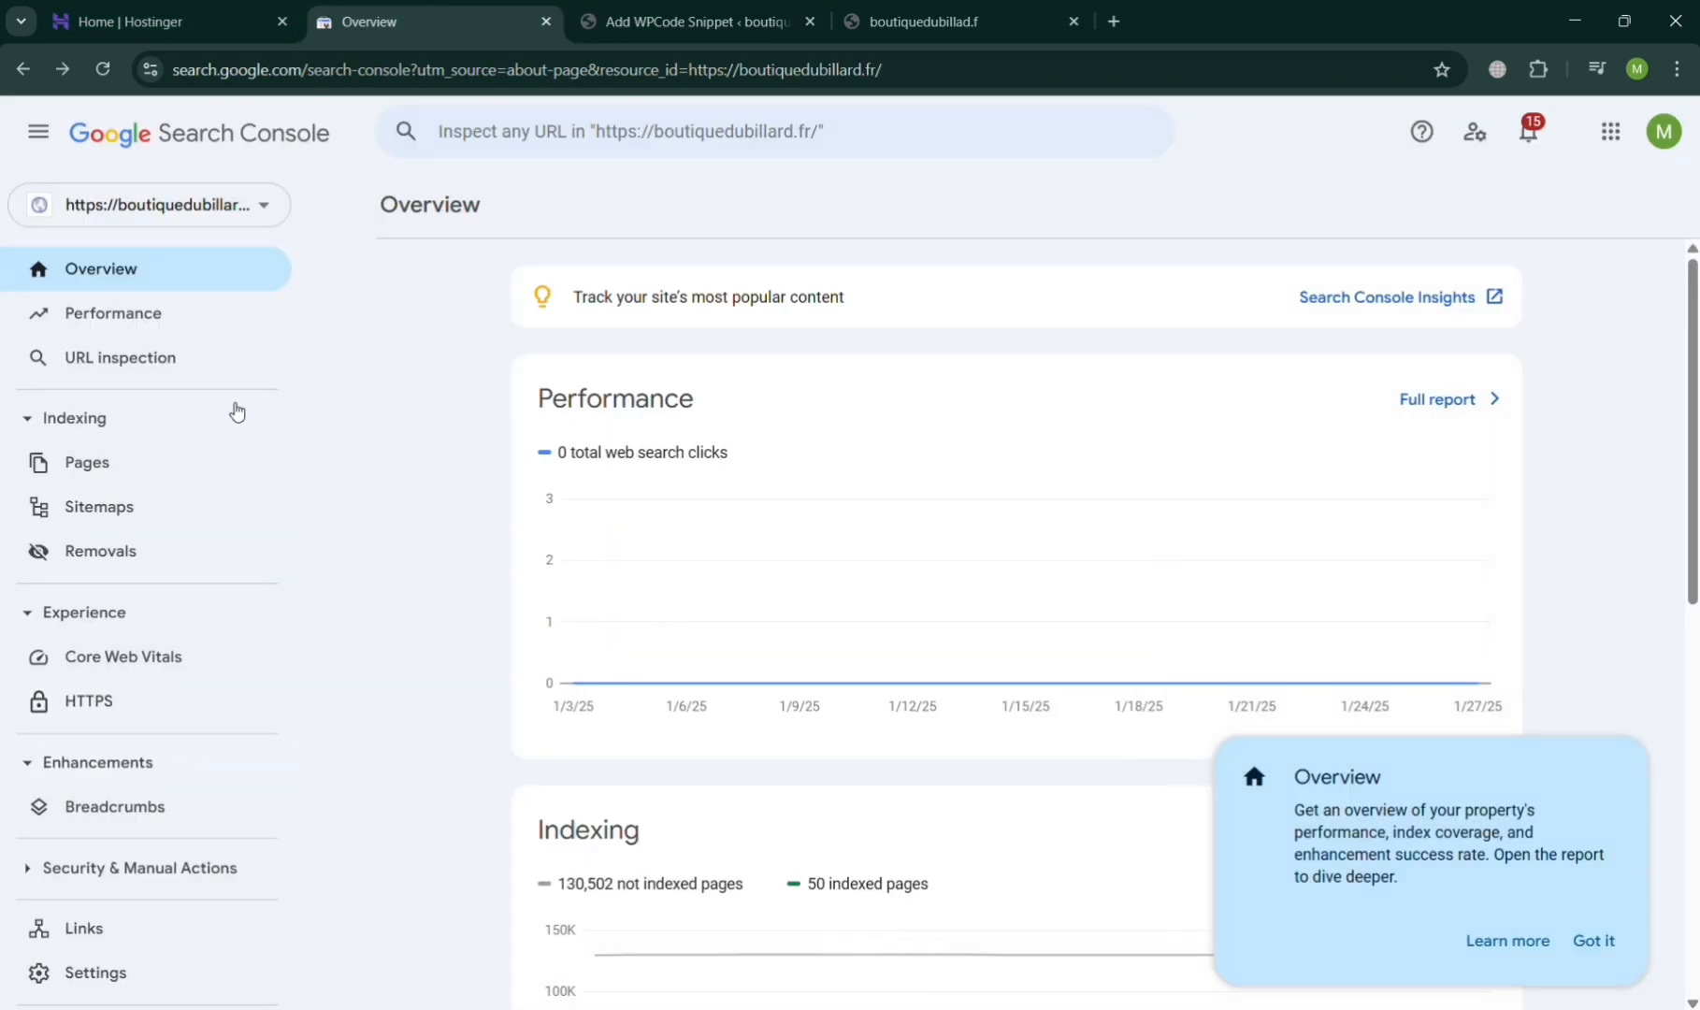
- Examine the property's Performance and Page indexing reports, and open its Links report
{"action": "left_click", "coordinate": [108, 335]}
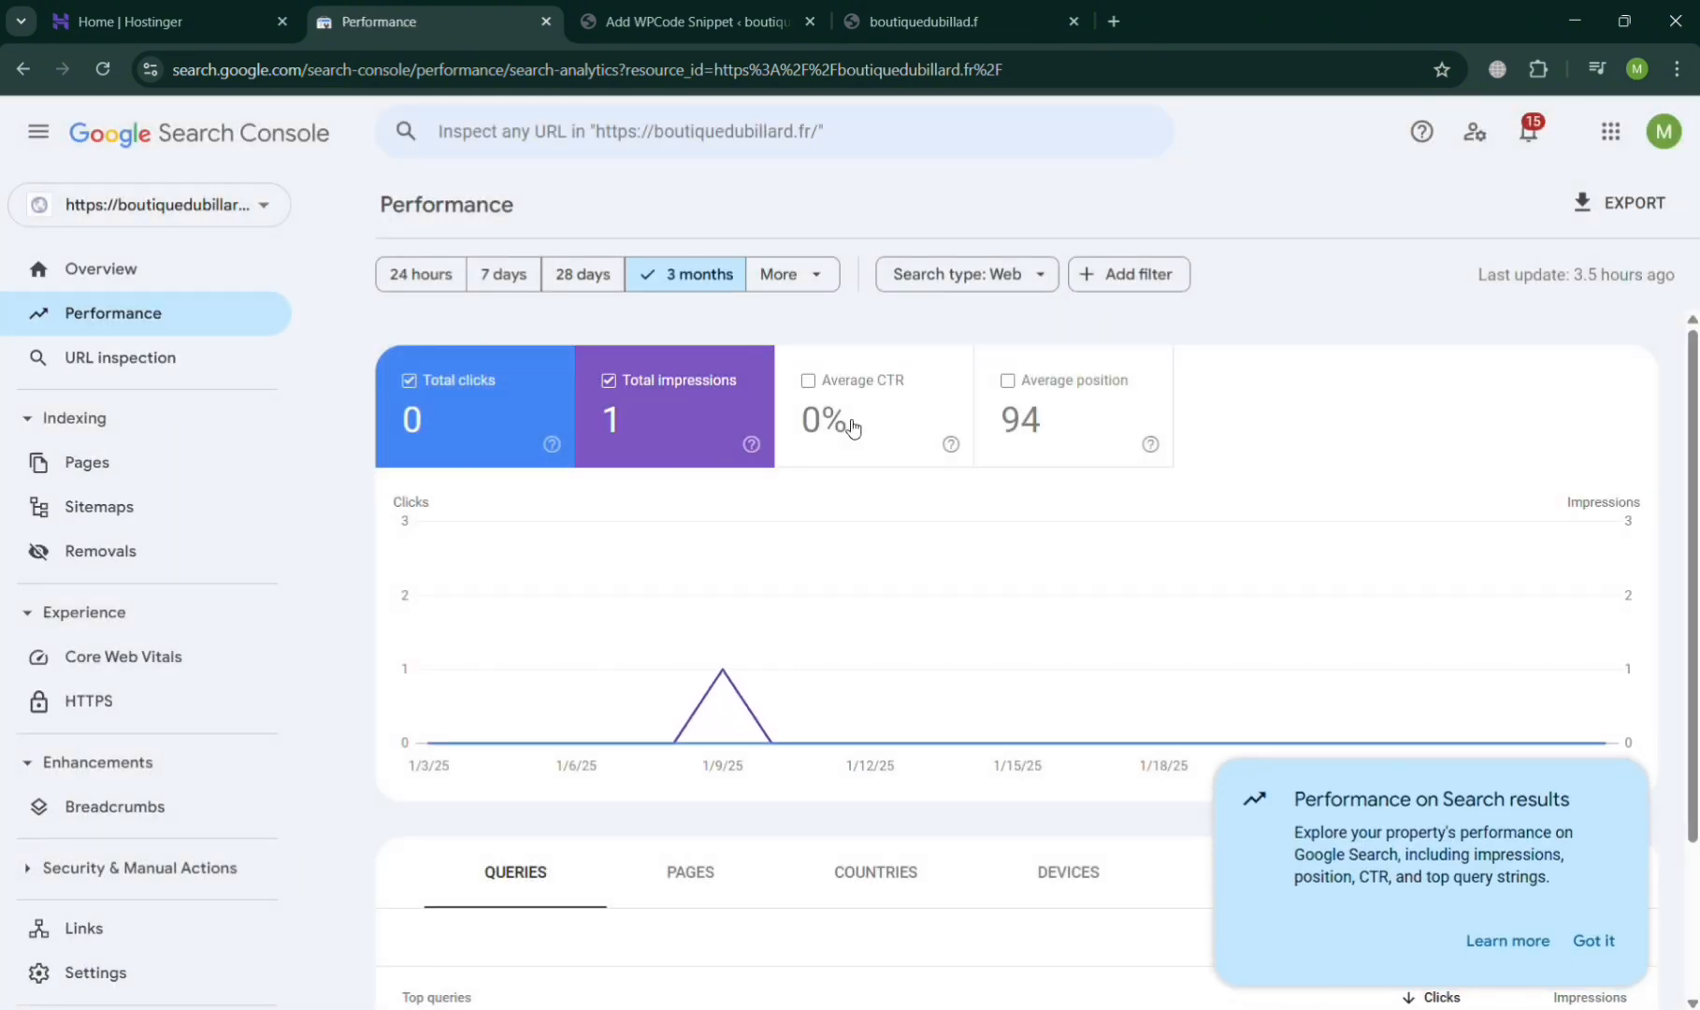
{"action": "scroll", "coordinate": [1121, 640], "scroll_direction": "down", "scroll_amount": 2}
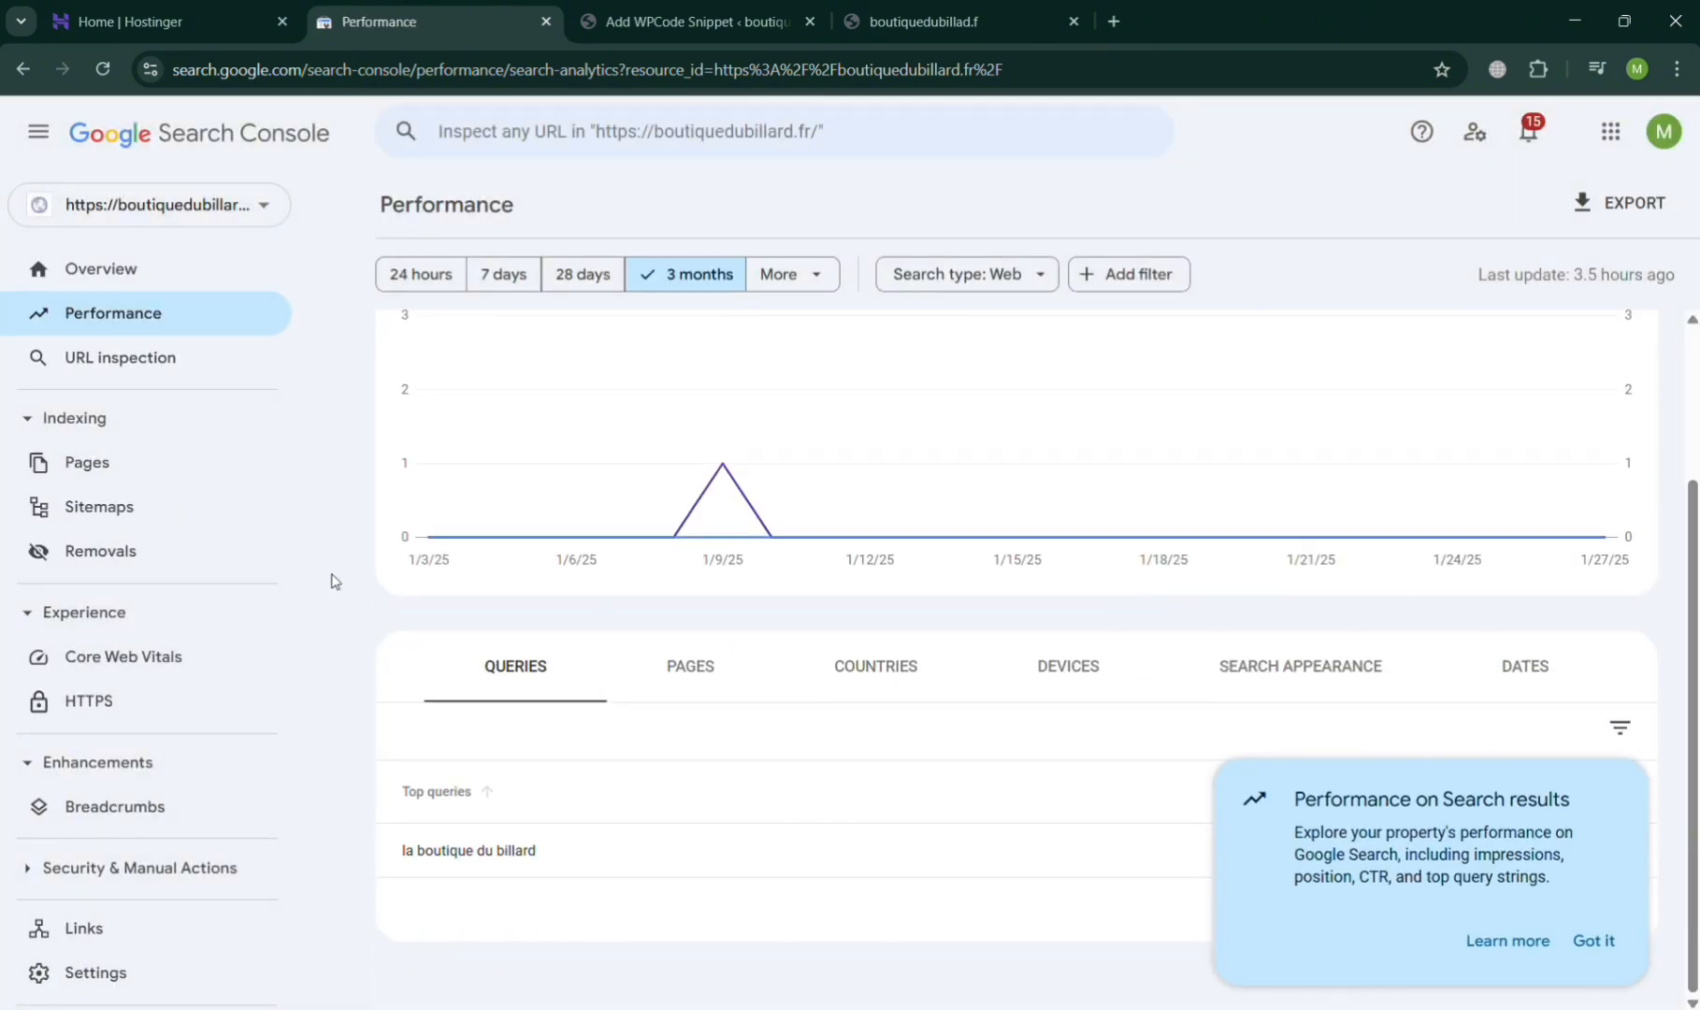
{"action": "left_click", "coordinate": [136, 369]}
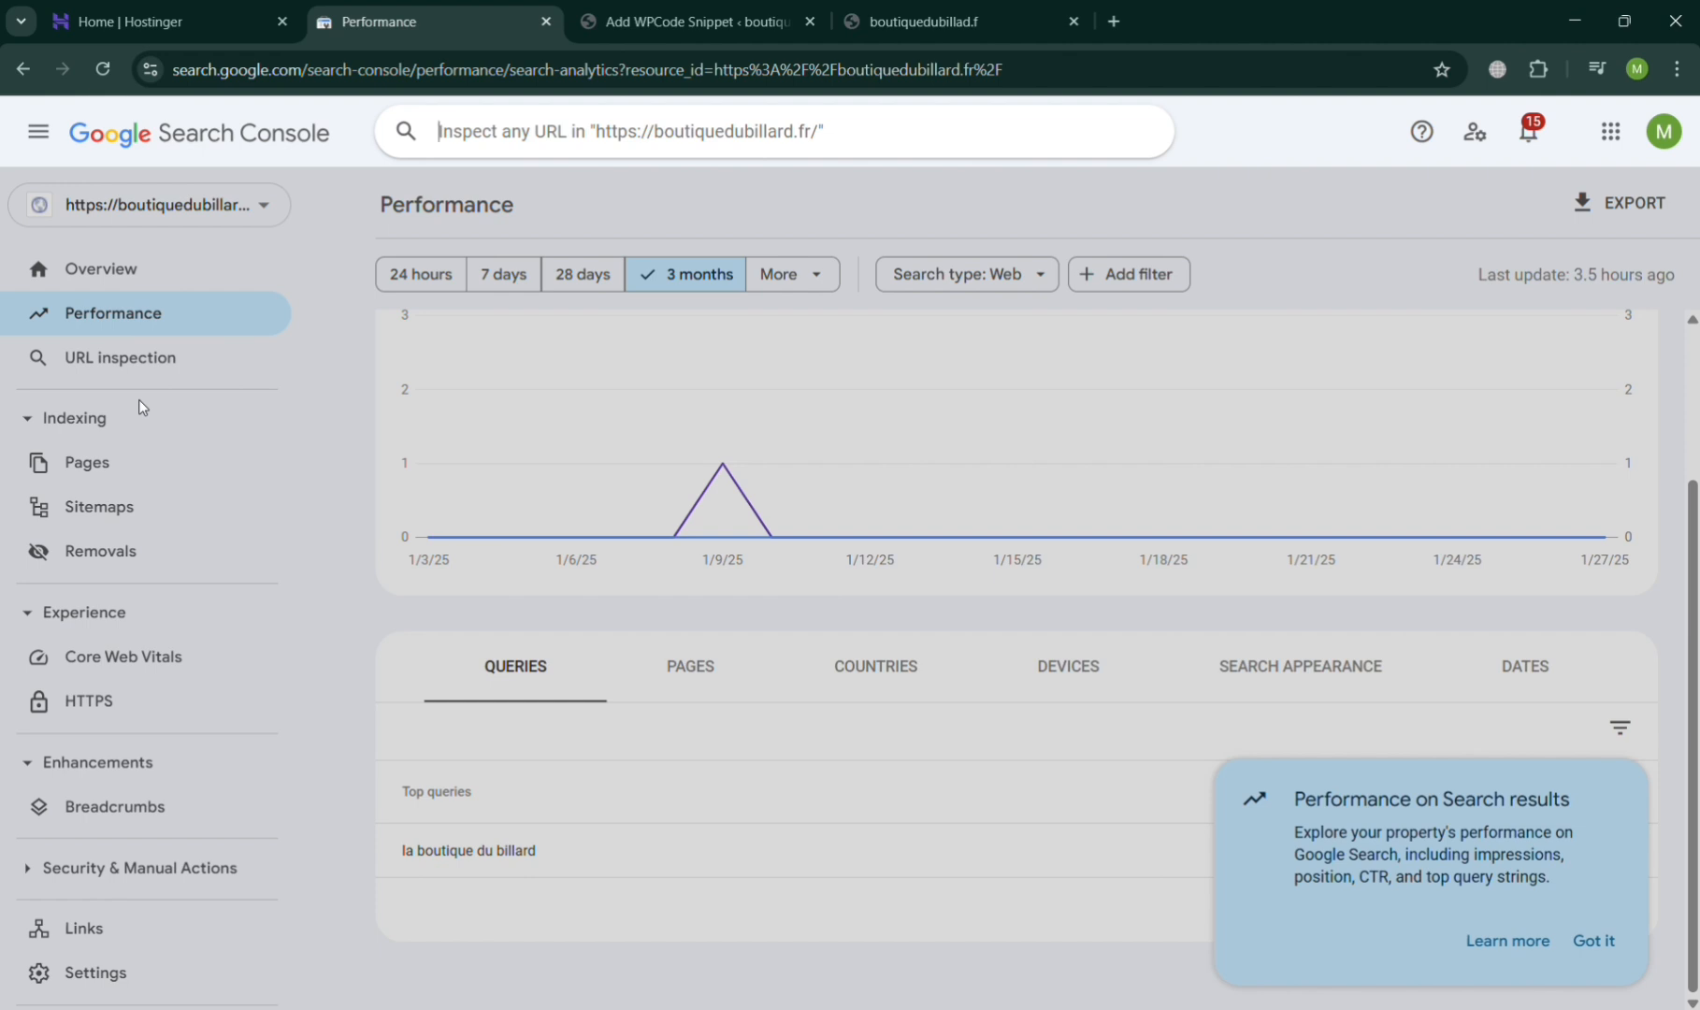
{"action": "left_click", "coordinate": [149, 428]}
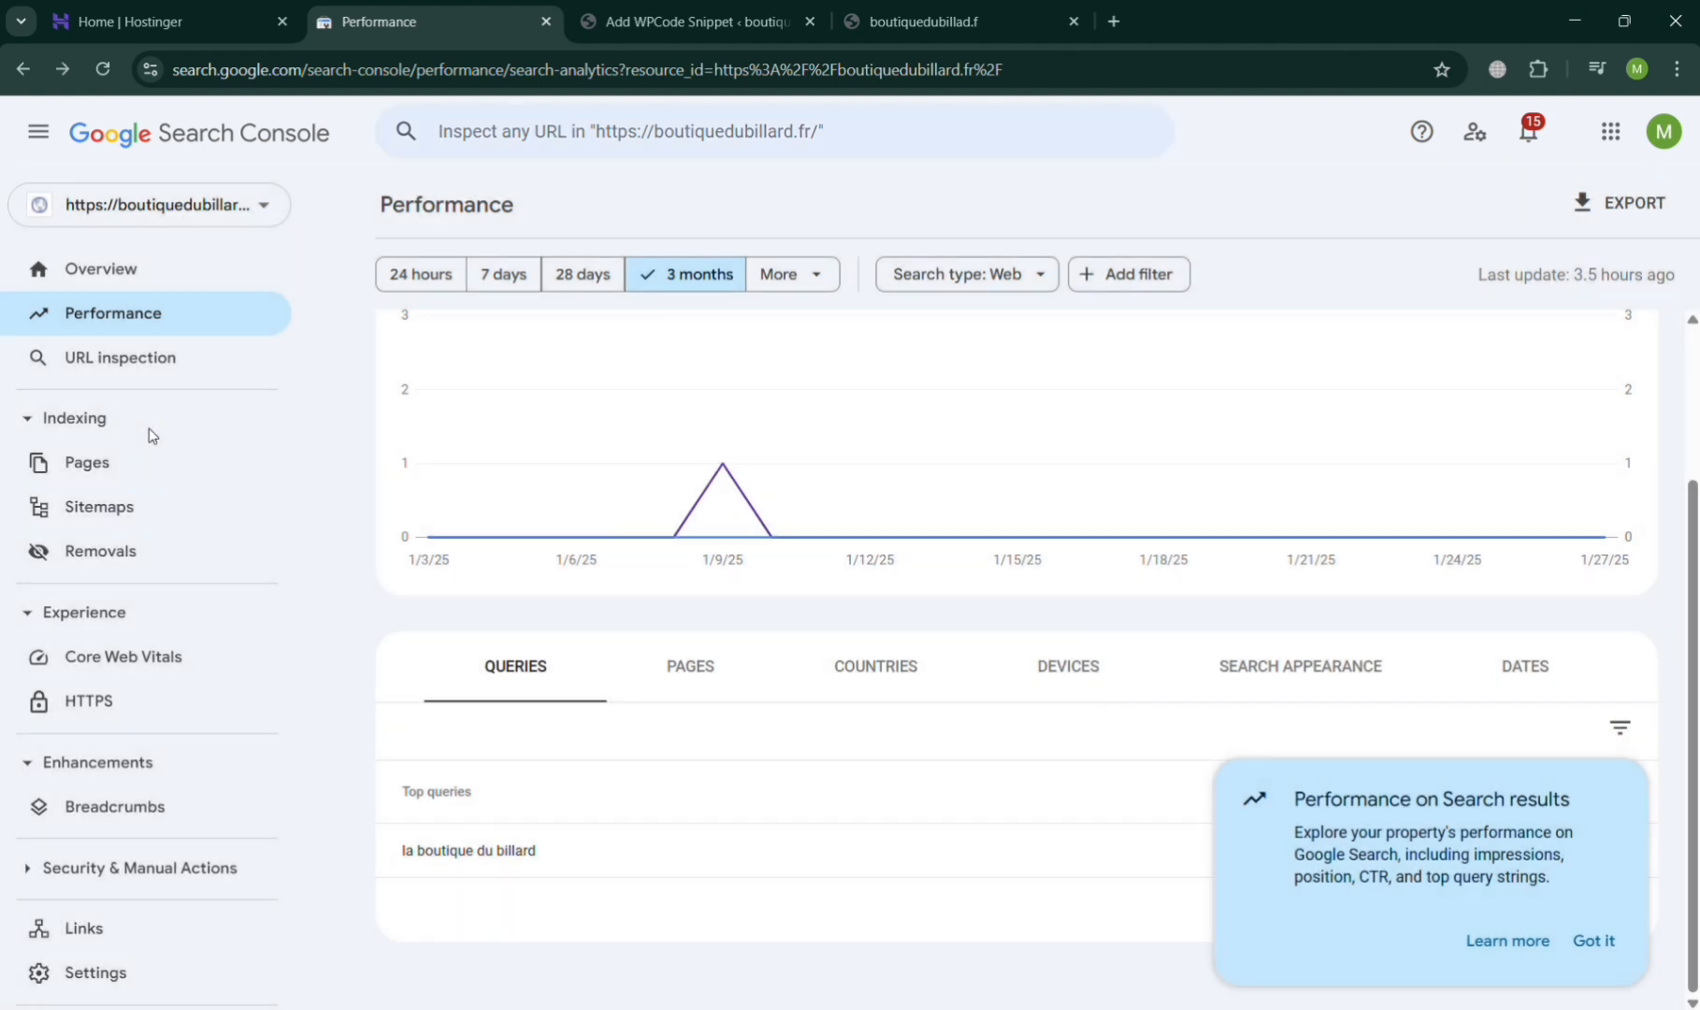
{"action": "left_click", "coordinate": [146, 469]}
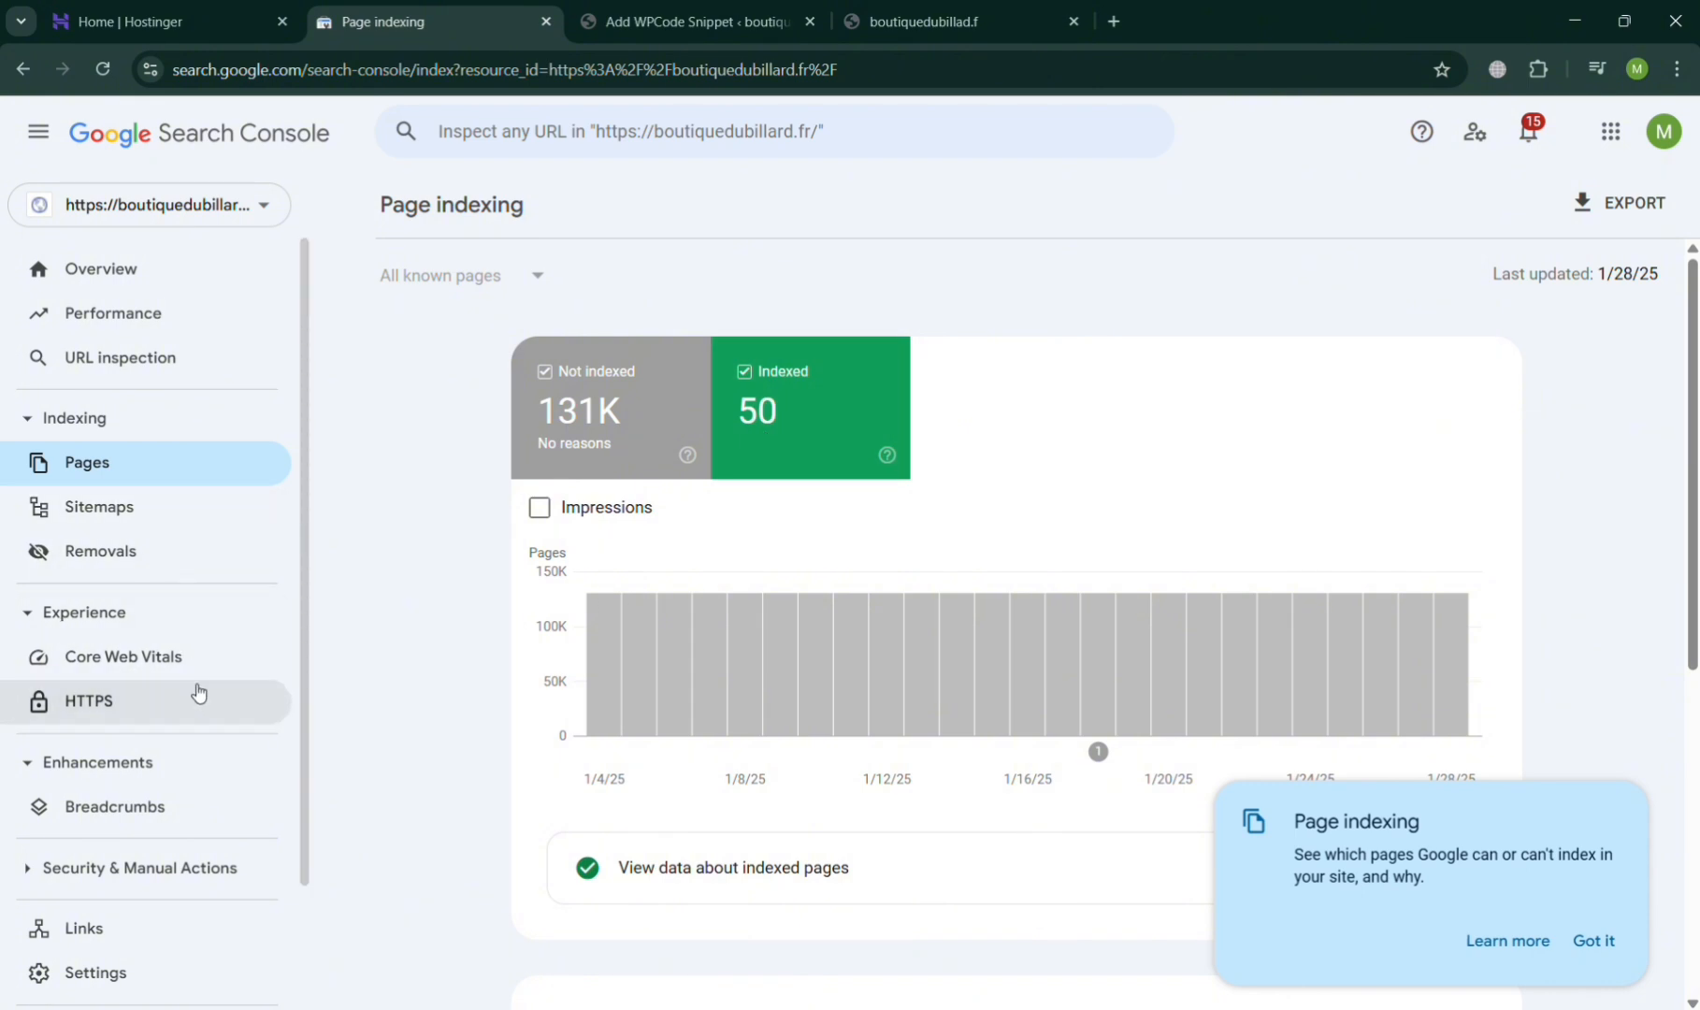
{"action": "left_click", "coordinate": [137, 940]}
- Look through the property's Overview report and return to the WPCode snippet in the WordPress admin
{"action": "left_click", "coordinate": [236, 280]}
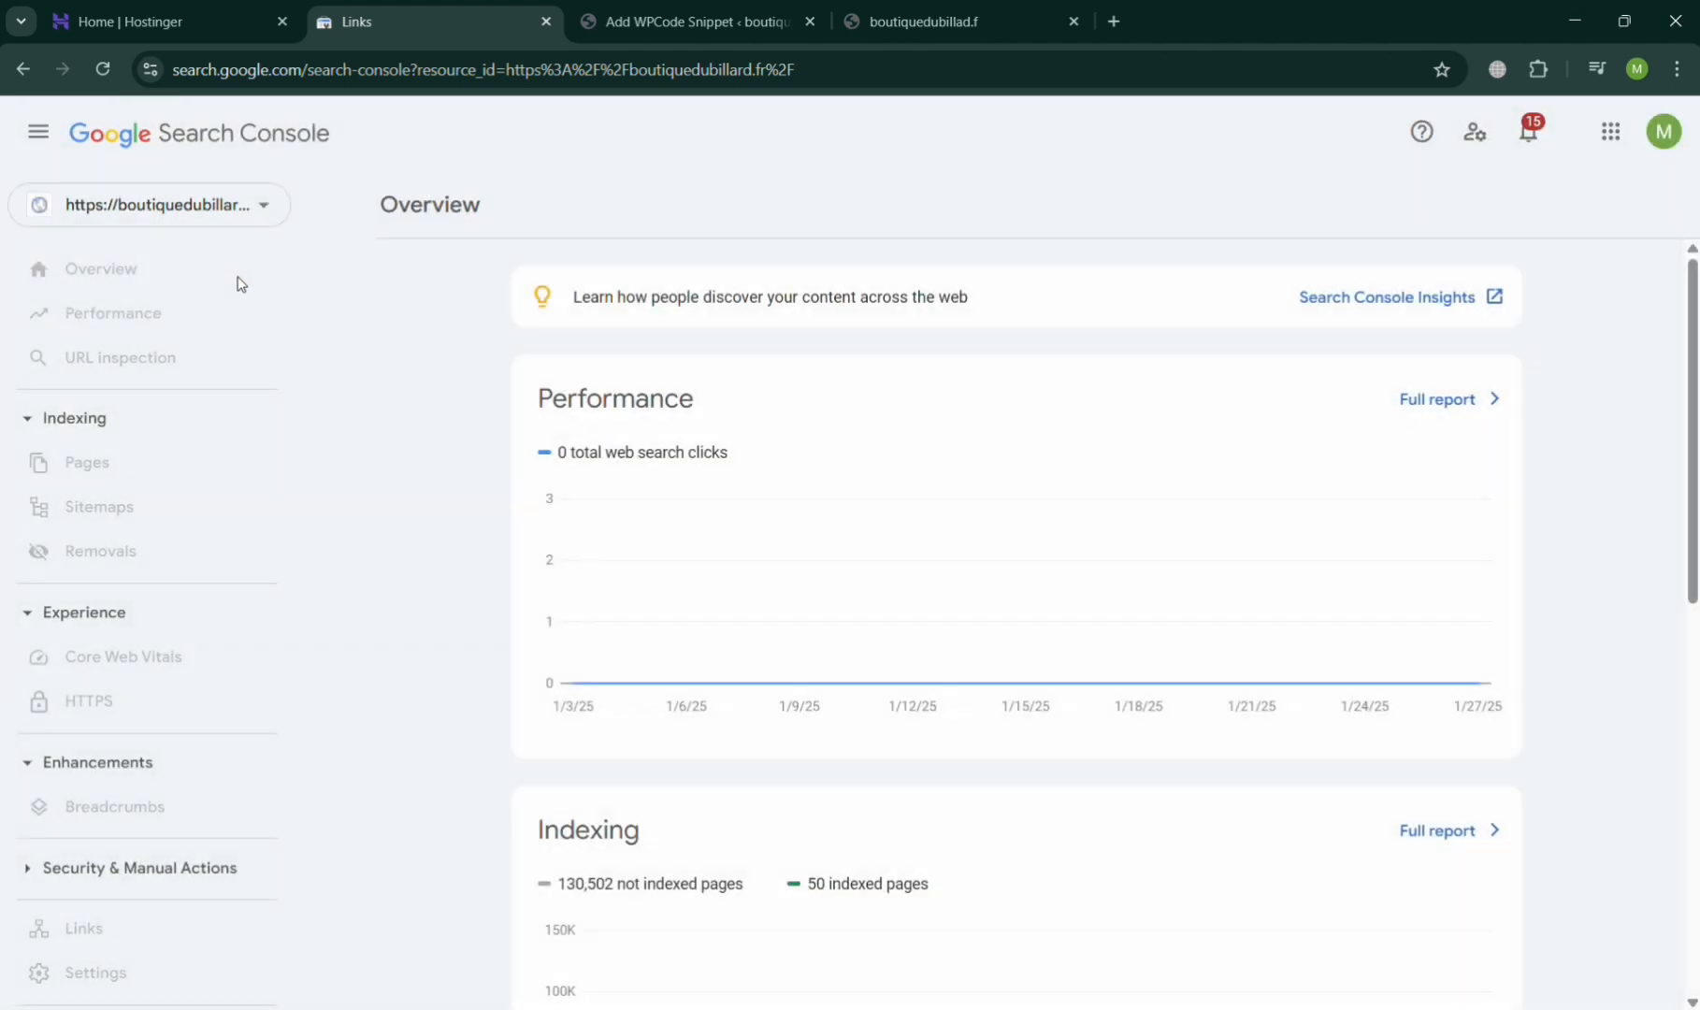
{"action": "scroll", "coordinate": [1157, 623], "scroll_direction": "down", "scroll_amount": 8}
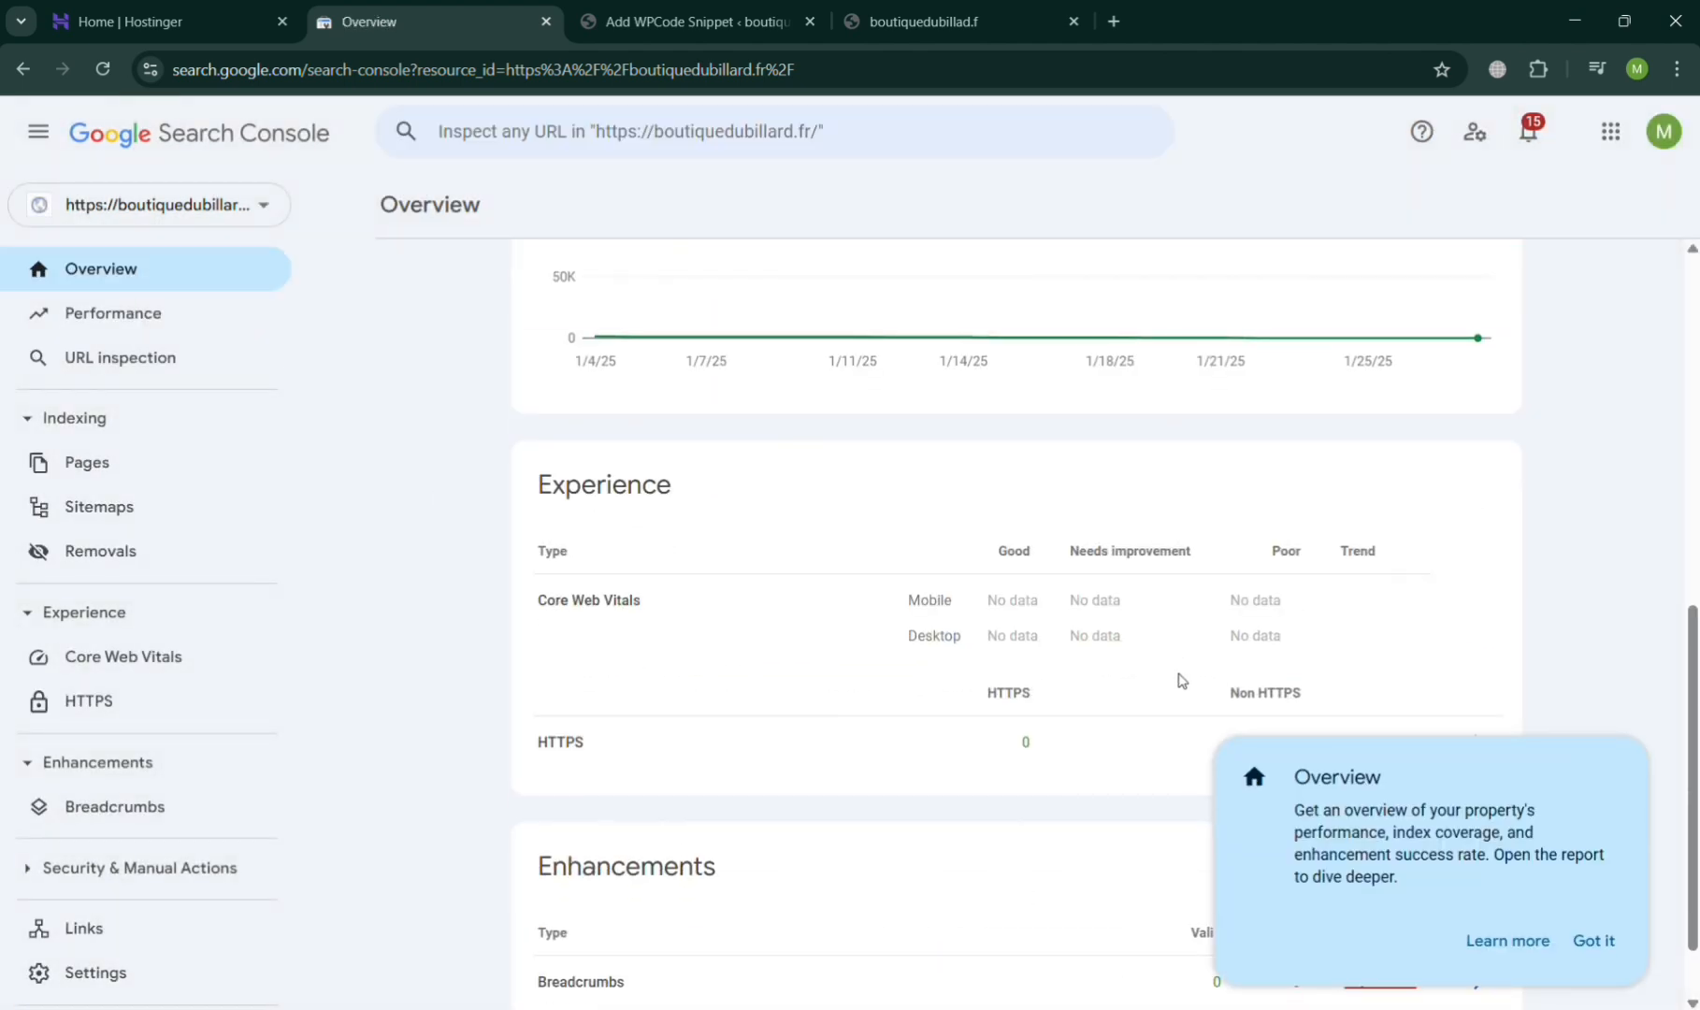
{"action": "scroll", "coordinate": [853, 697], "scroll_direction": "up", "scroll_amount": 8}
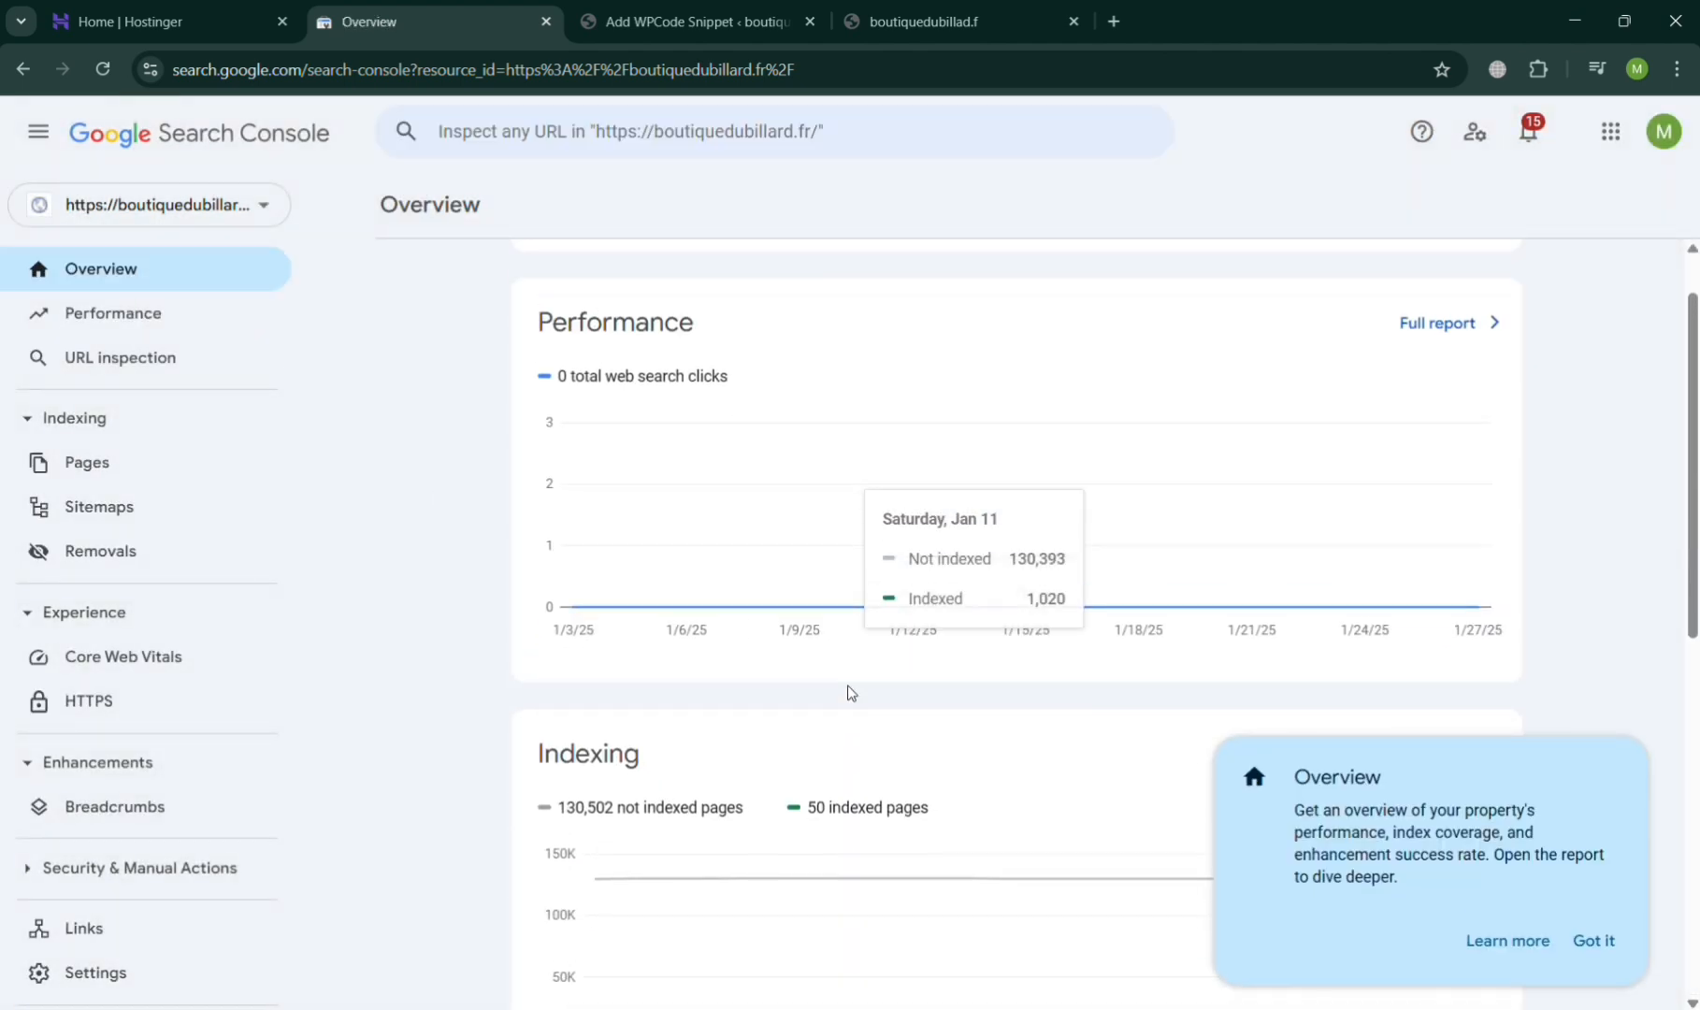
{"action": "scroll", "coordinate": [851, 692], "scroll_direction": "up", "scroll_amount": 1}
{"action": "left_click", "coordinate": [769, 7]}
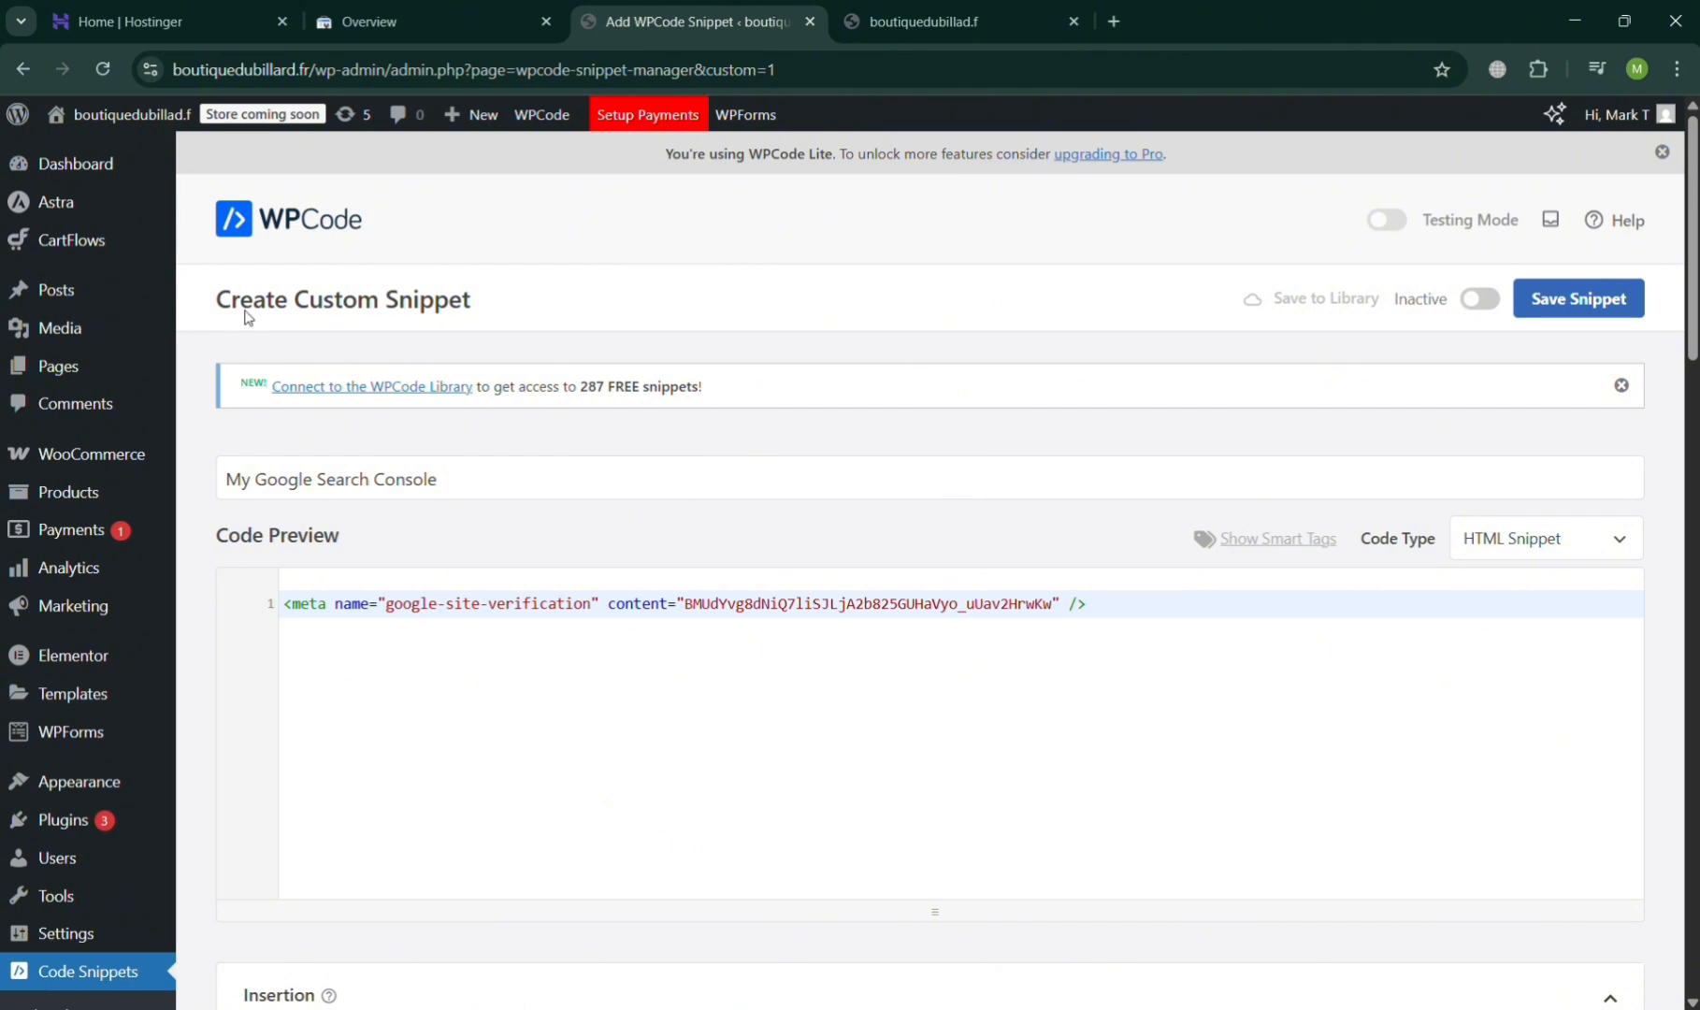